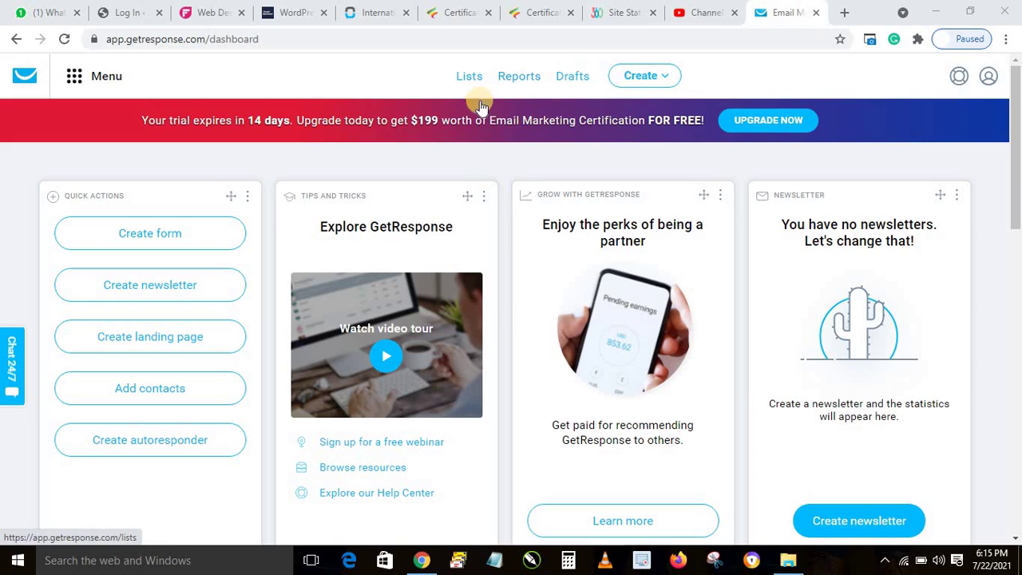
# - Create a contact list named hp_laptop from the Lists page, correcting a typo in the name
pyautogui.click(469, 77)
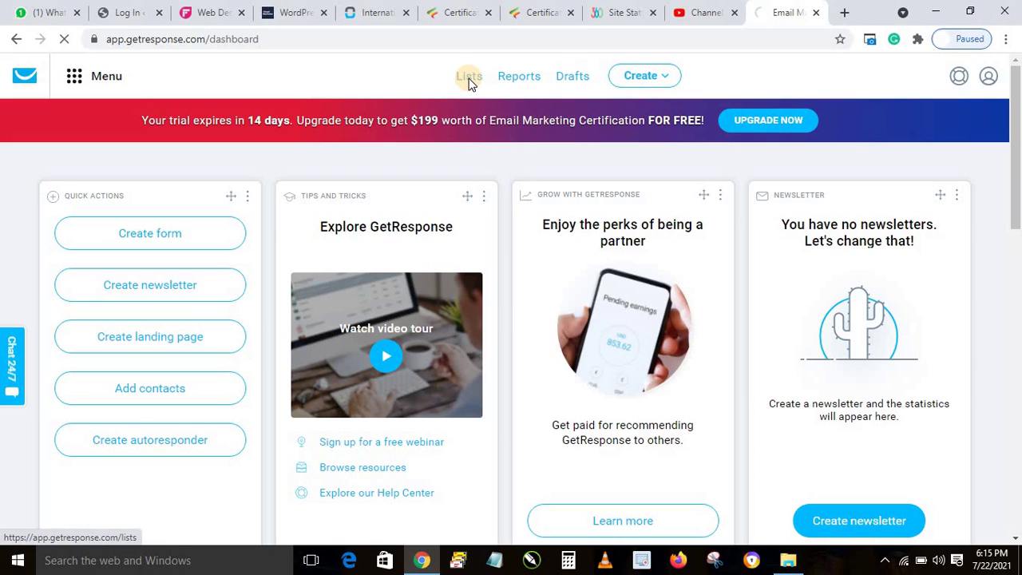
pyautogui.click(469, 78)
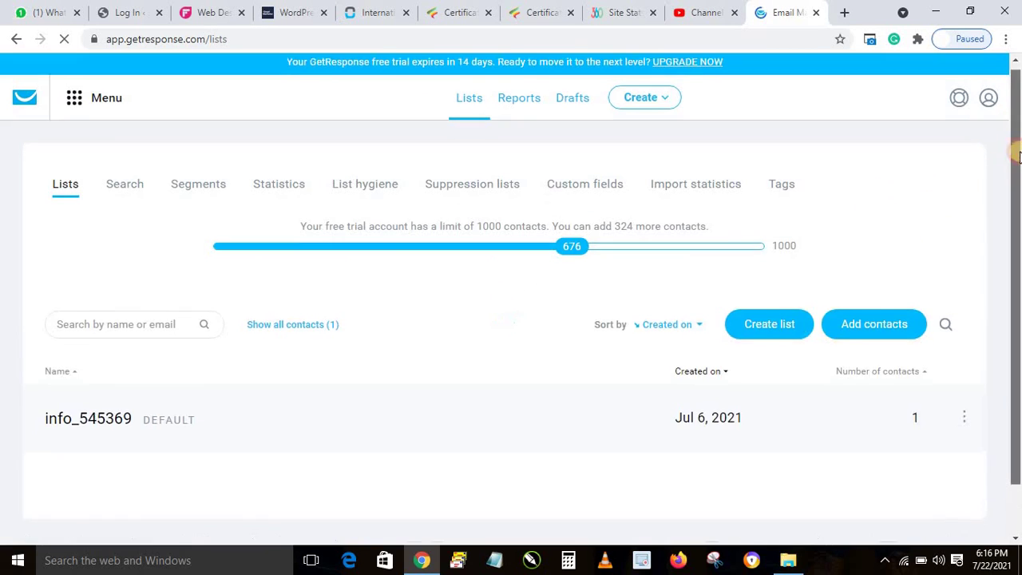
pyautogui.scroll(-1, 338, 399)
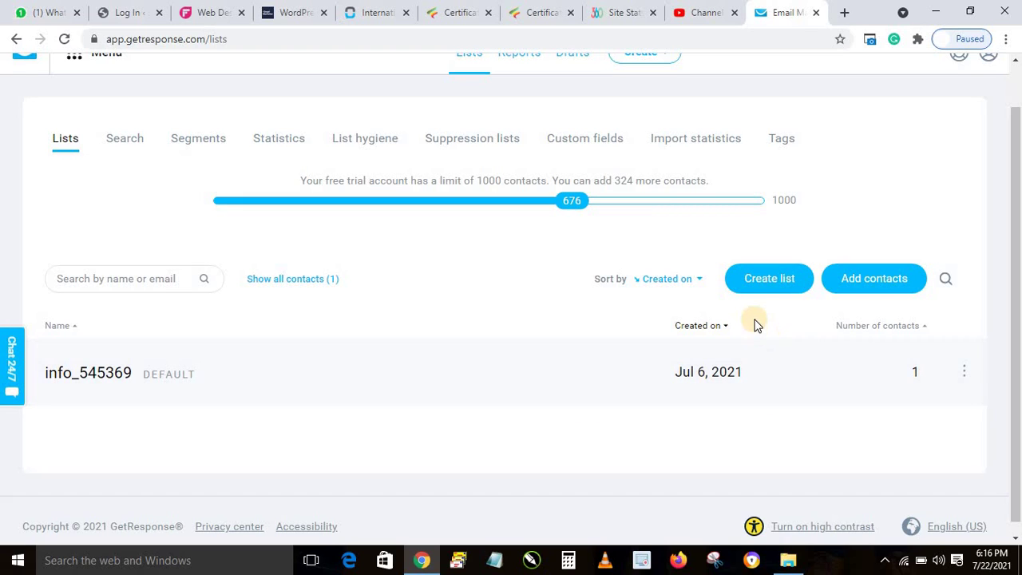
pyautogui.click(759, 289)
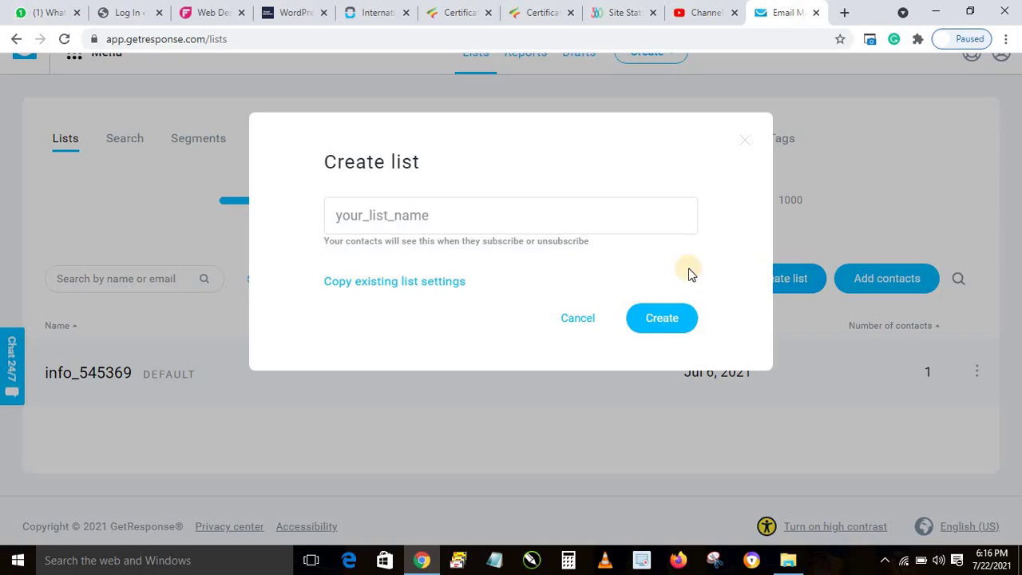
pyautogui.click(375, 218)
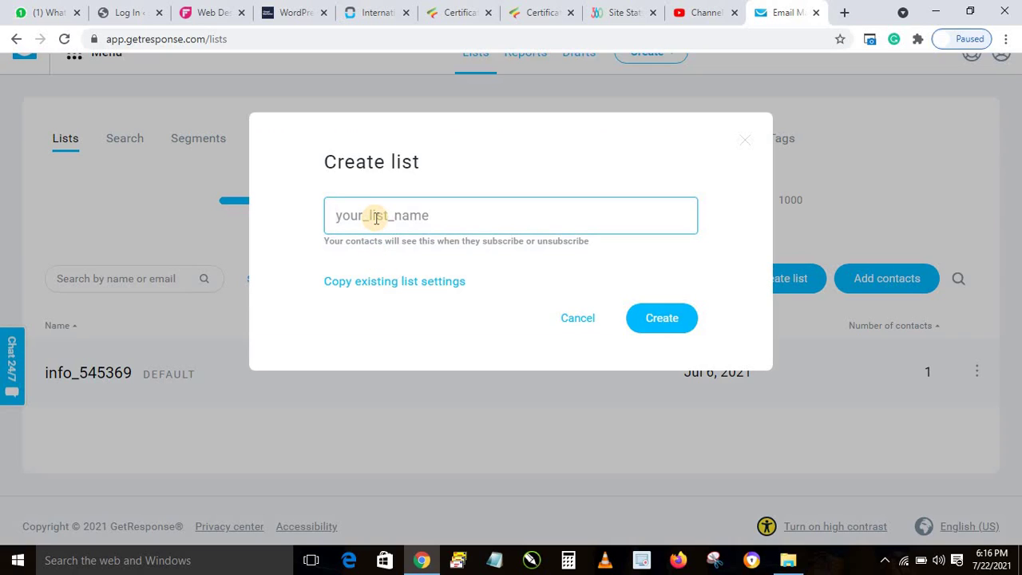
pyautogui.write('hp')
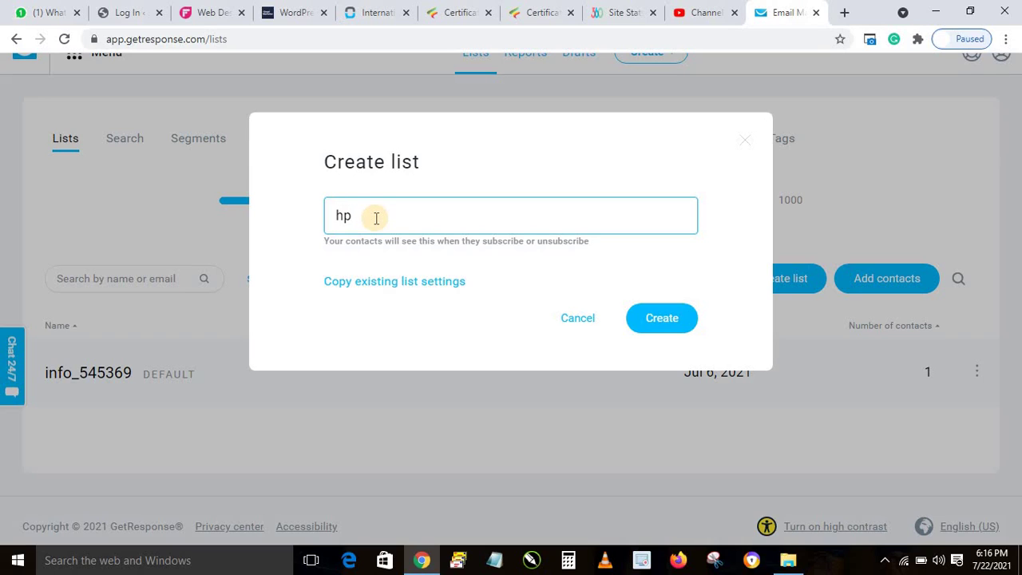
pyautogui.write('_lp')
pyautogui.press('BackSpace')
pyautogui.write('aptop')
pyautogui.click(666, 326)
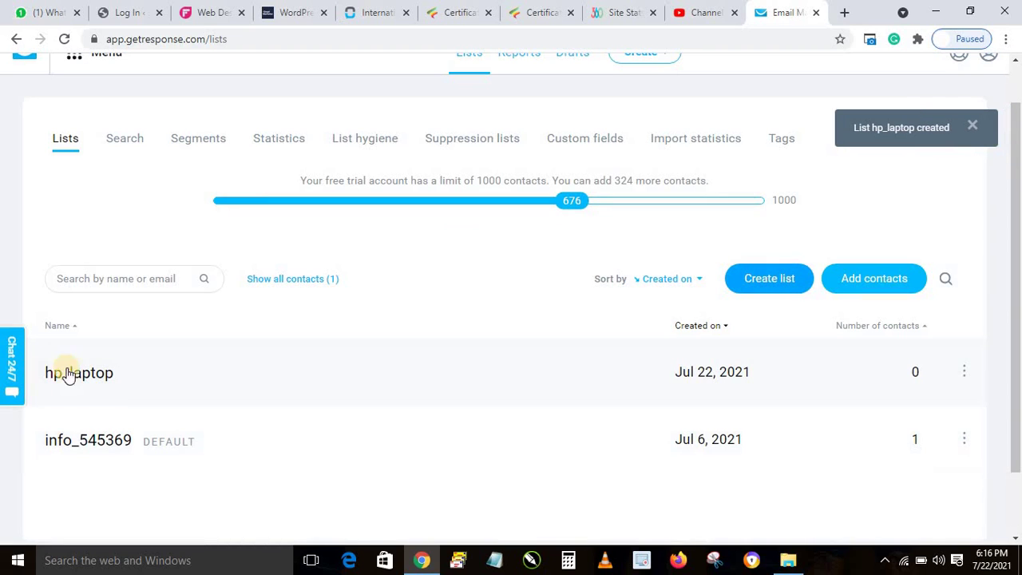
# - Open the hp_laptop list's Settings and scroll through its General tab fields
pyautogui.click(964, 372)
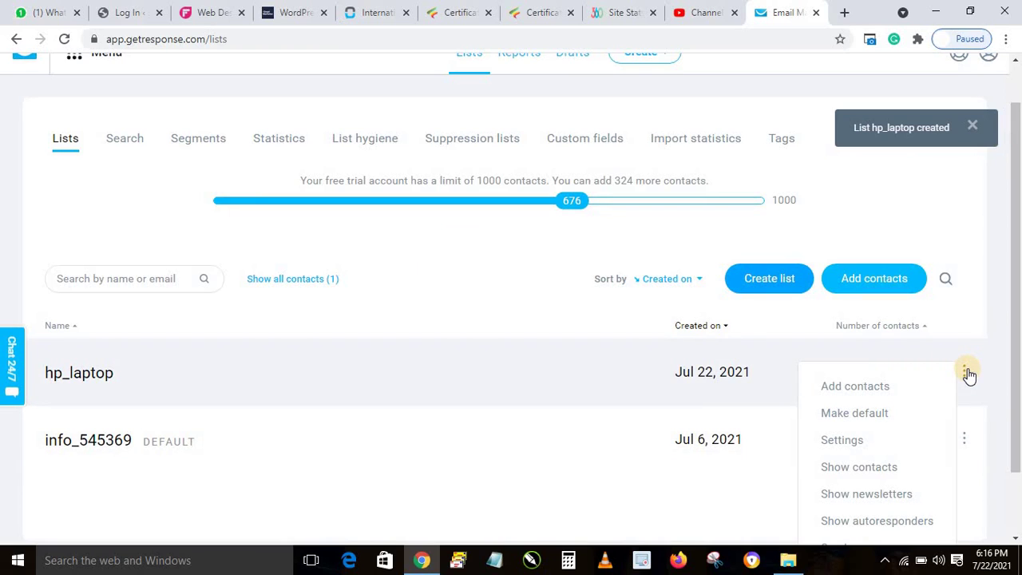
pyautogui.click(844, 441)
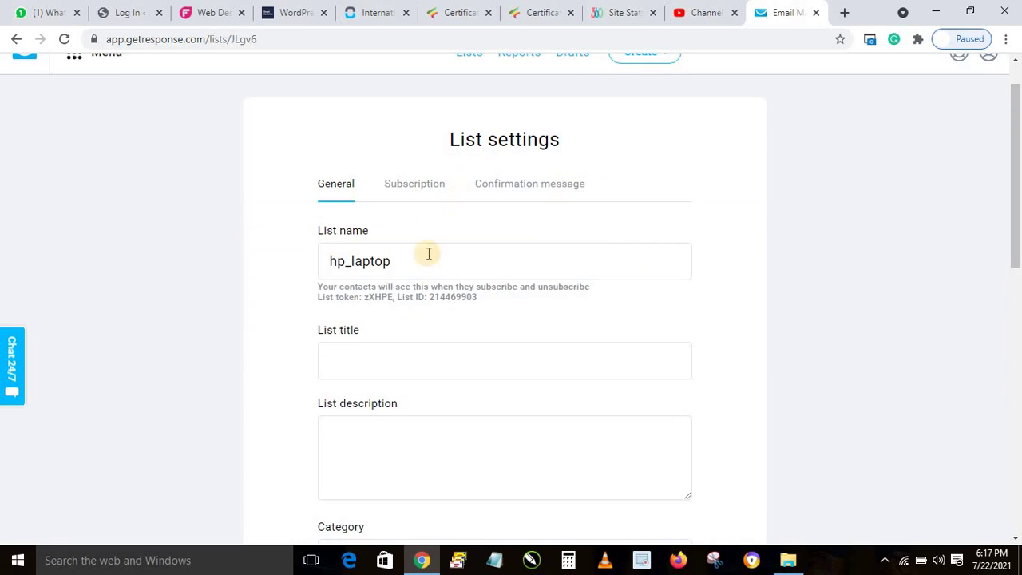
pyautogui.scroll(-2, 1014, 192)
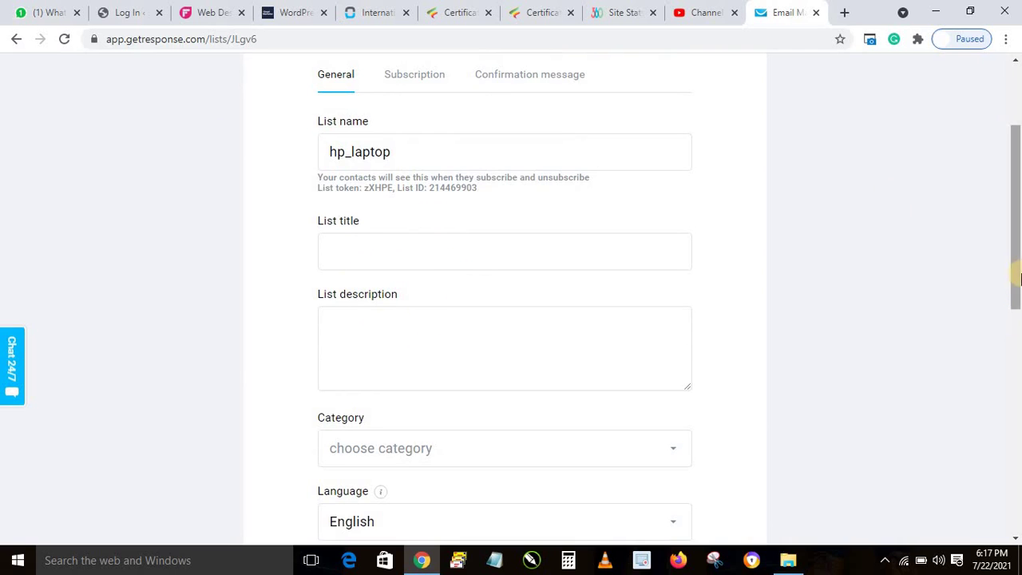
pyautogui.click(1018, 333)
pyautogui.moveTo(1018, 335); pyautogui.dragTo(1018, 438)
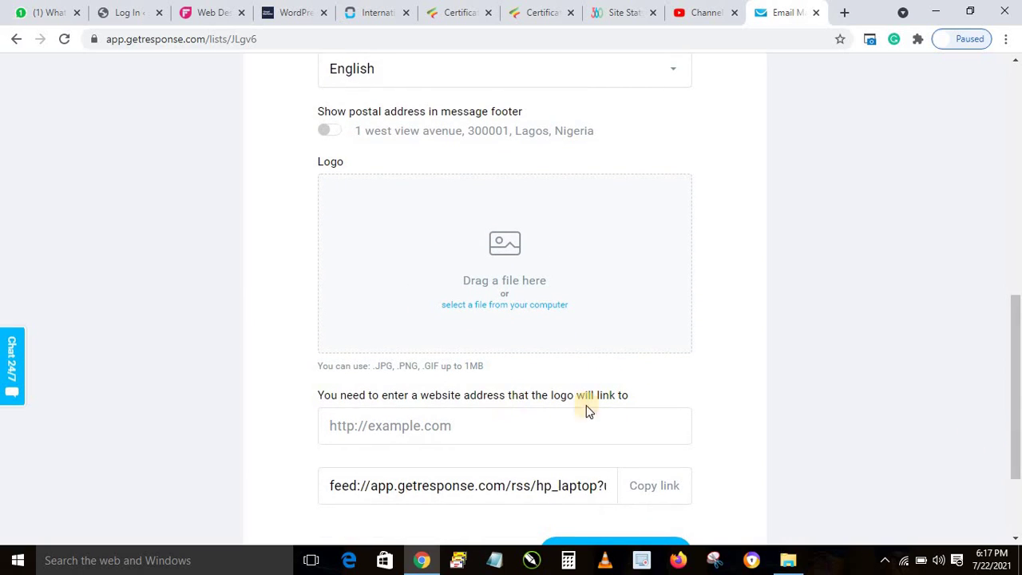
pyautogui.click(1018, 246)
pyautogui.moveTo(1018, 246); pyautogui.dragTo(1018, 434)
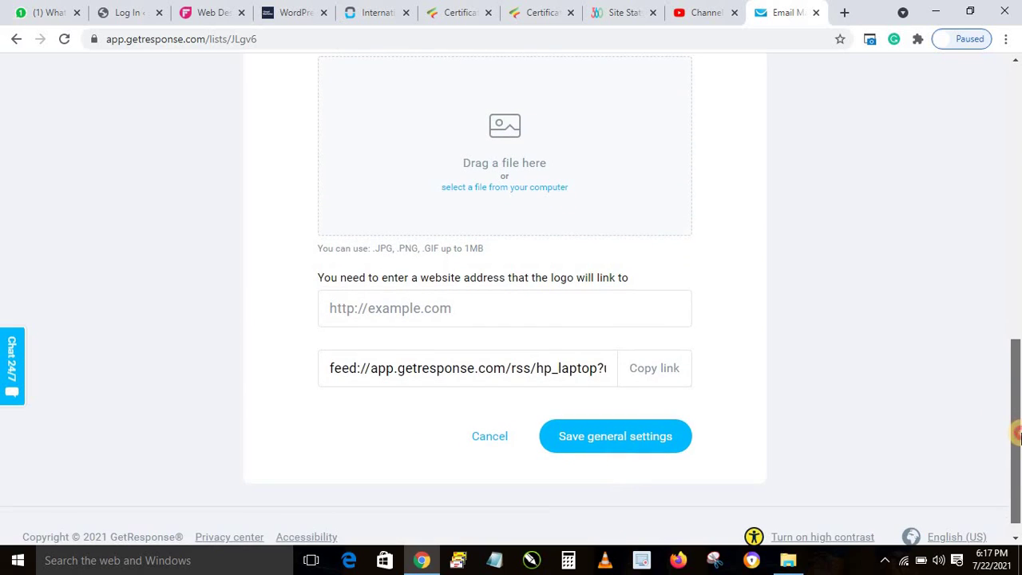
pyautogui.scroll(1, 440, 167)
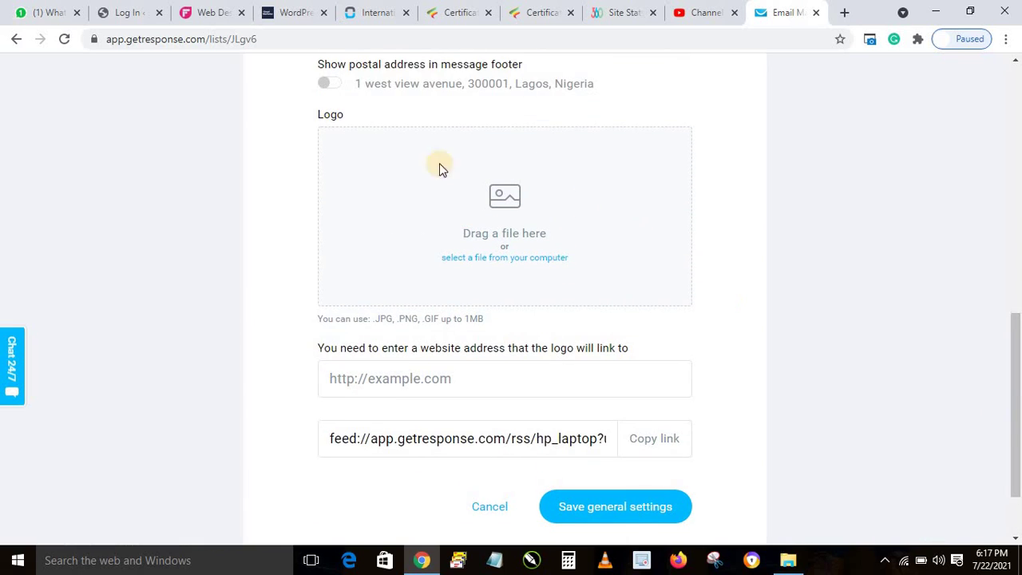
pyautogui.click(334, 381)
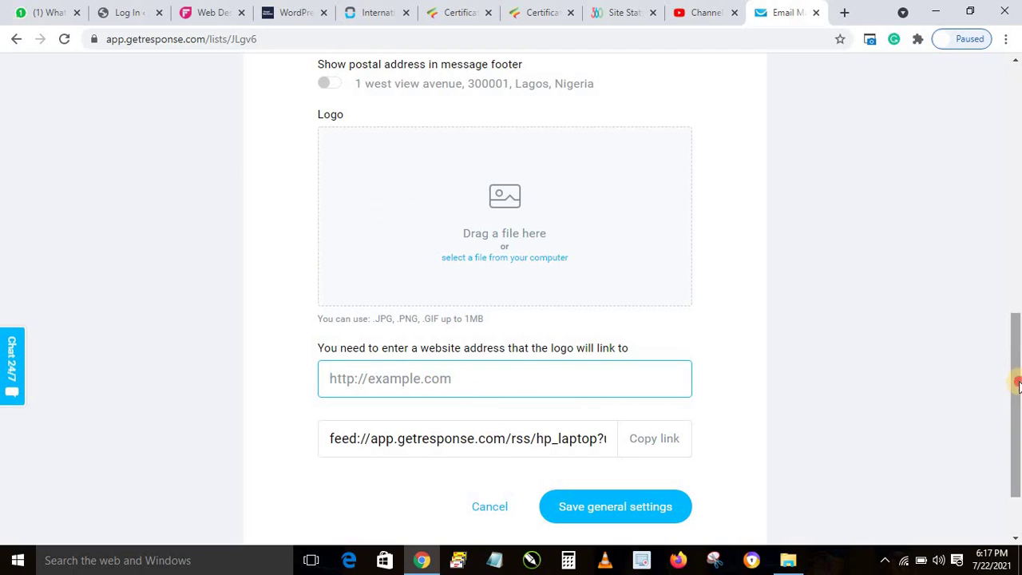
pyautogui.moveTo(1017, 396); pyautogui.dragTo(1018, 181)
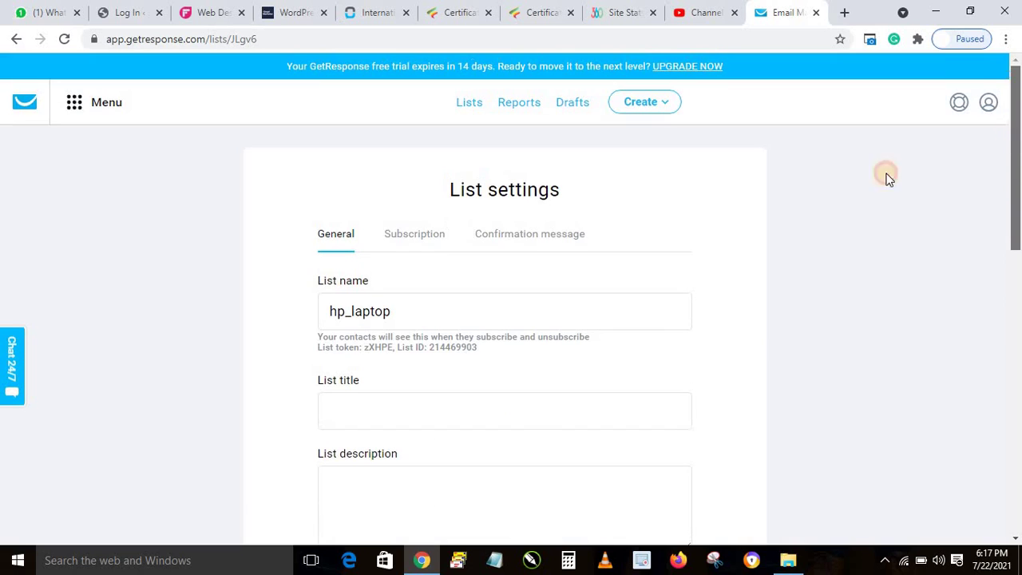
# - Switch on subscription notifications for hp_laptop, sent to the second available e-mail address
pyautogui.click(415, 236)
pyautogui.moveTo(1018, 267); pyautogui.dragTo(1018, 299)
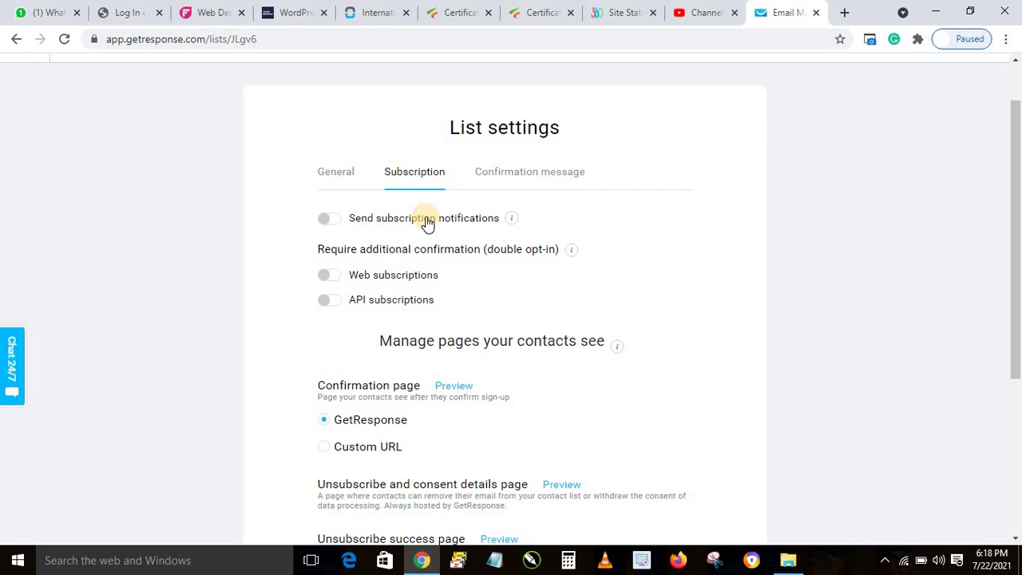
pyautogui.click(336, 221)
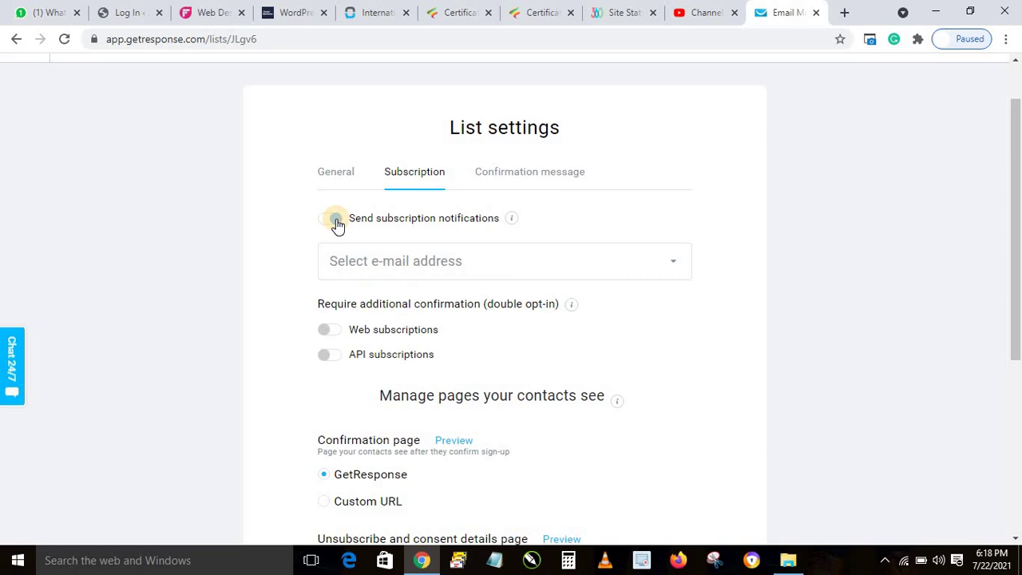
pyautogui.click(417, 260)
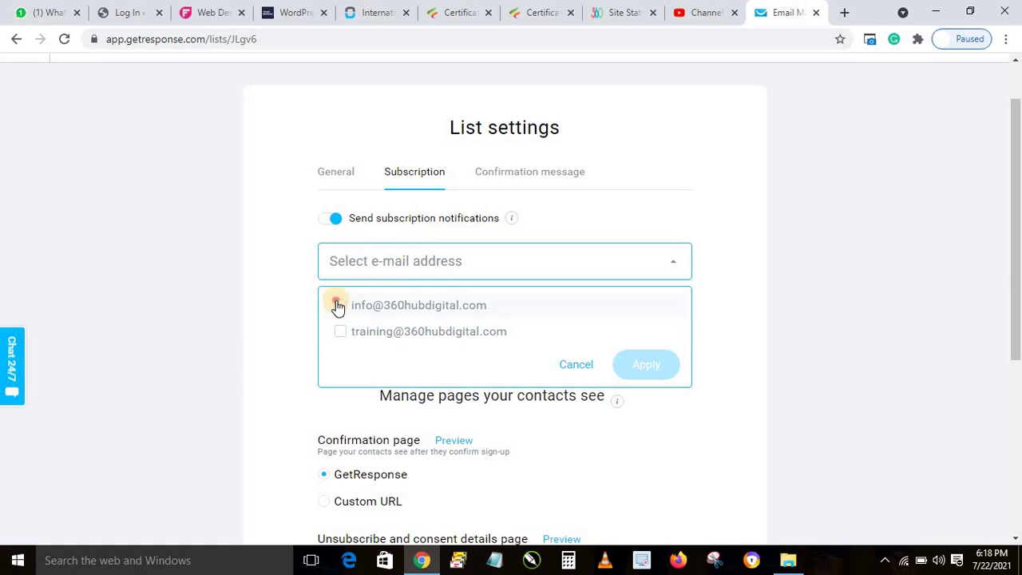
pyautogui.click(338, 306)
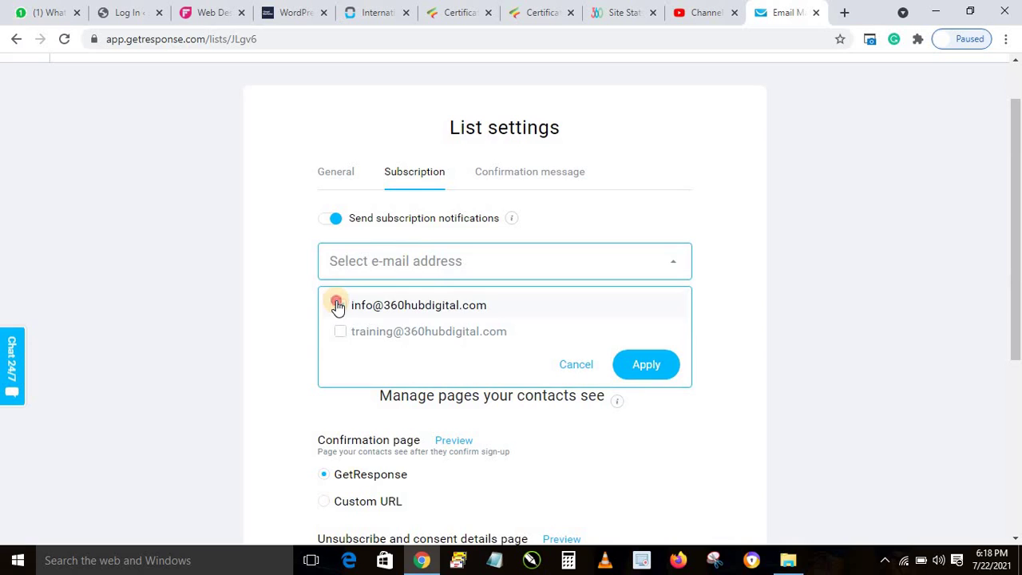
pyautogui.click(337, 305)
pyautogui.click(340, 331)
pyautogui.click(650, 365)
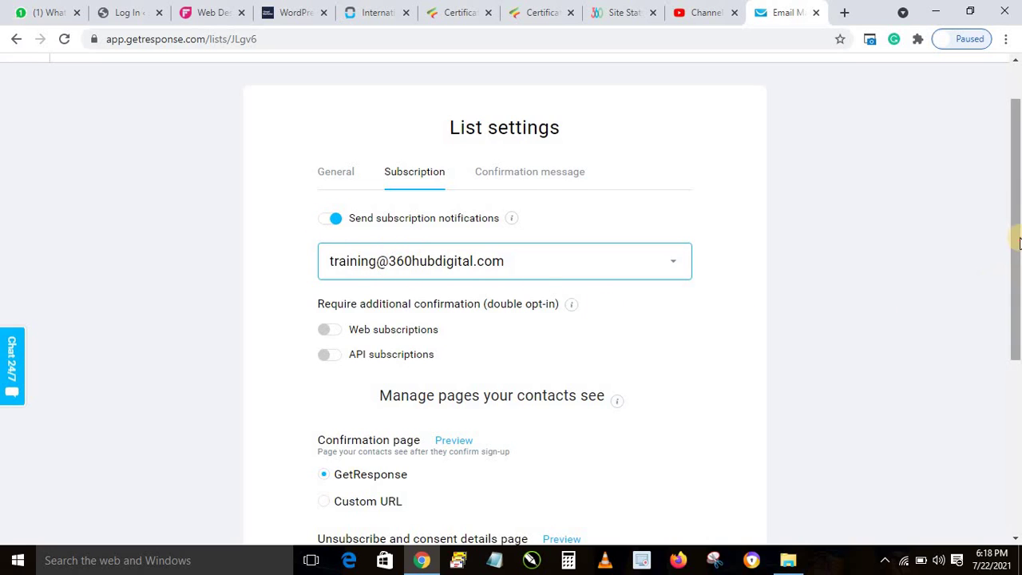
# - Save the hp_laptop Subscription tab settings from the bottom of the page
pyautogui.moveTo(1016, 239); pyautogui.dragTo(1017, 324)
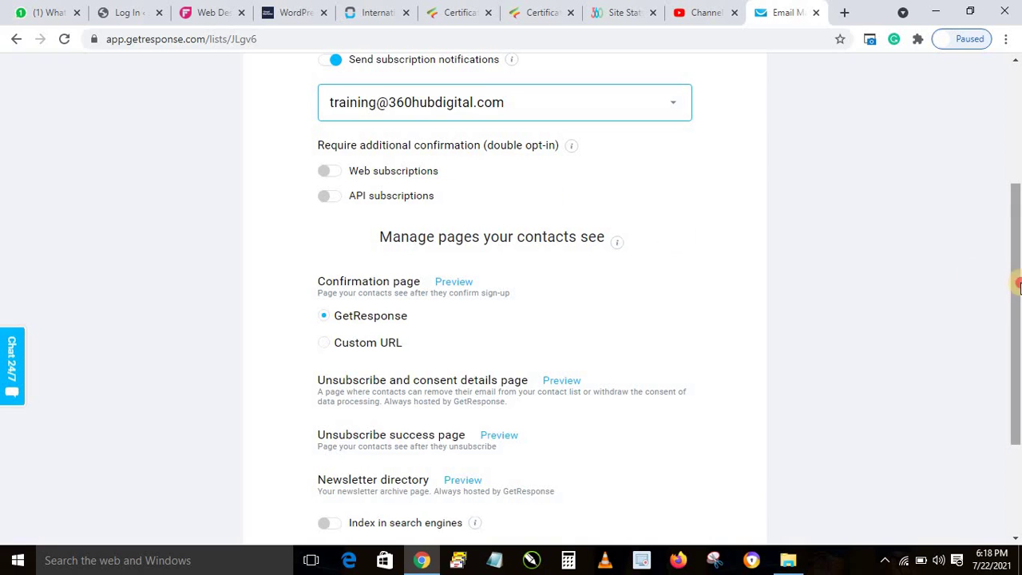
pyautogui.moveTo(1017, 281); pyautogui.dragTo(1017, 255)
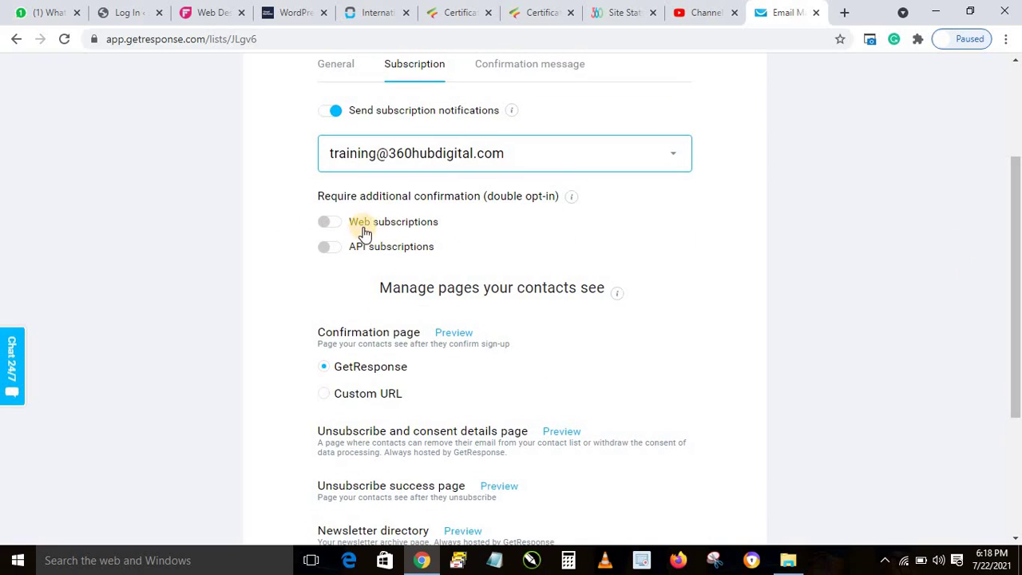
pyautogui.moveTo(1017, 197); pyautogui.dragTo(1017, 172)
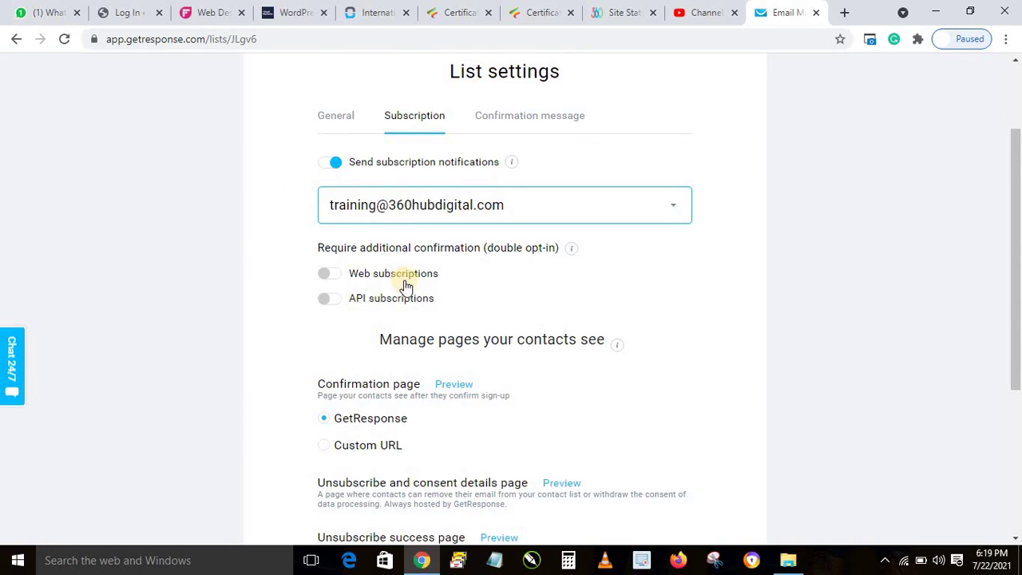
pyautogui.moveTo(1017, 242); pyautogui.dragTo(1017, 351)
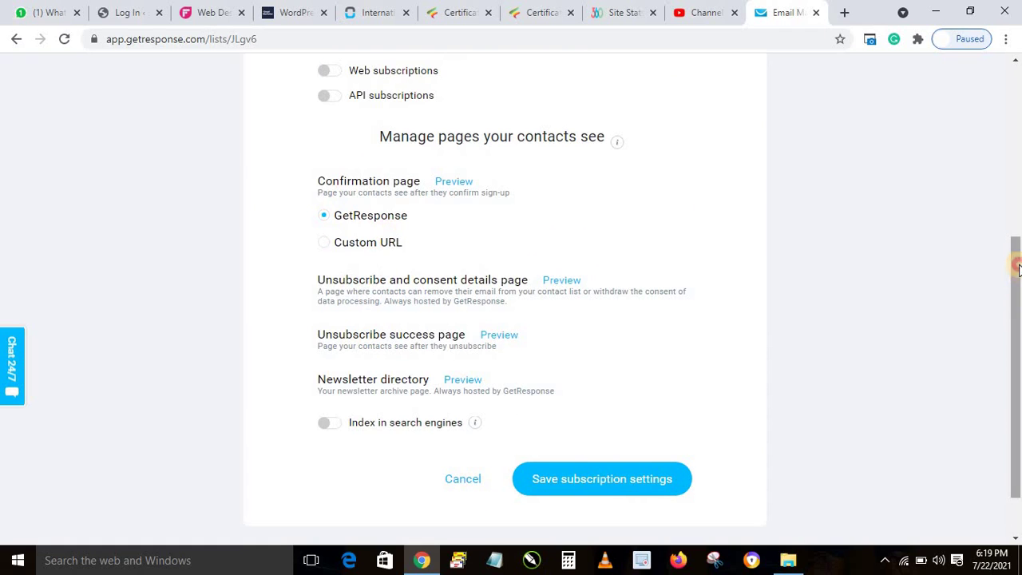
pyautogui.moveTo(1015, 296); pyautogui.dragTo(1015, 193)
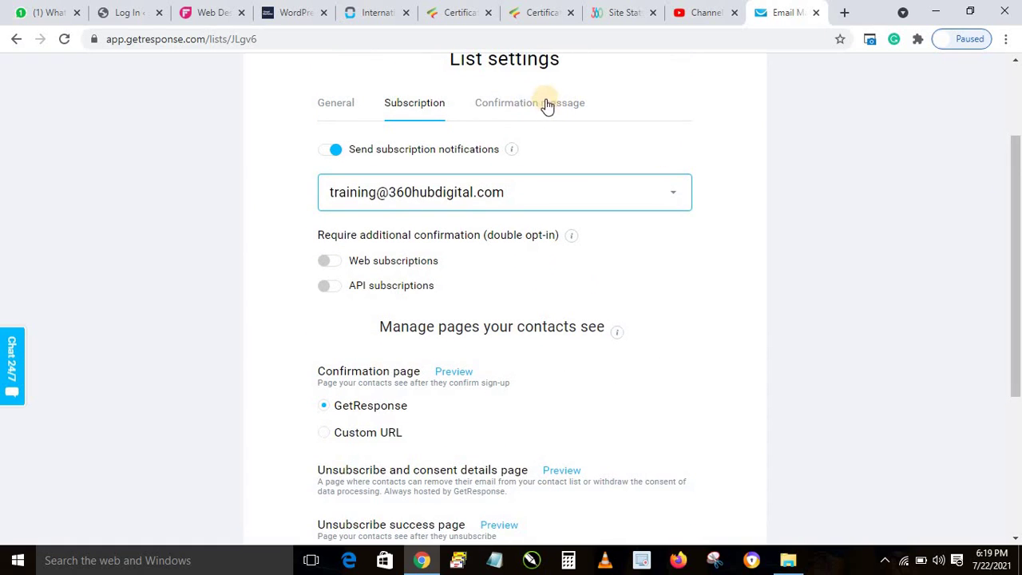
pyautogui.moveTo(1016, 301); pyautogui.dragTo(1014, 495)
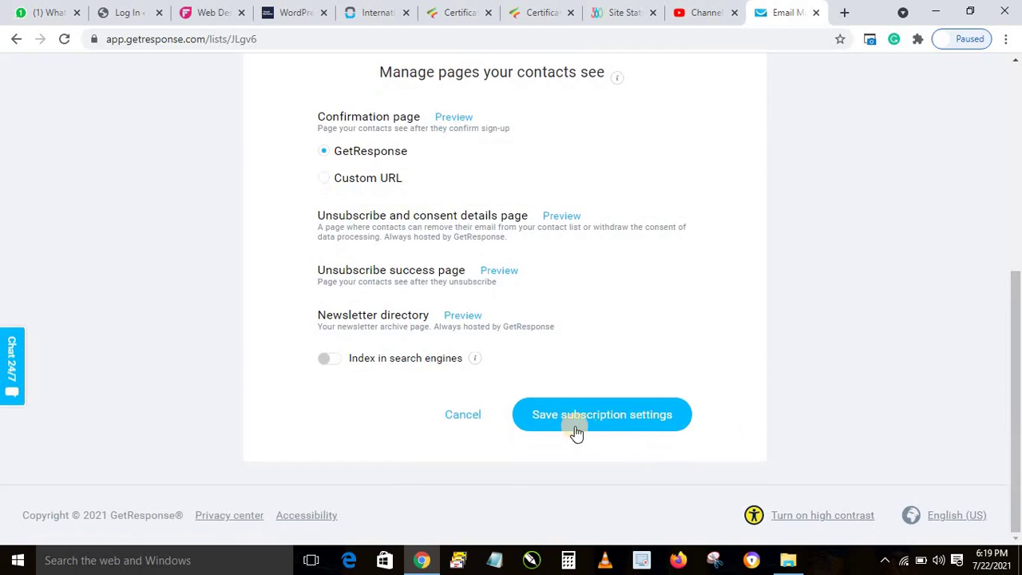
pyautogui.click(595, 419)
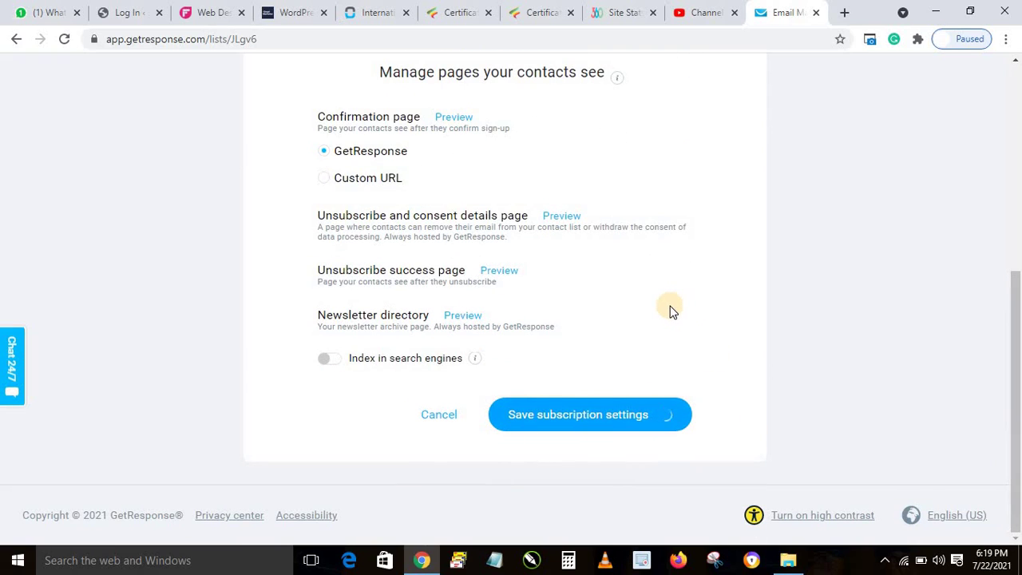
pyautogui.moveTo(1018, 383); pyautogui.dragTo(1011, 411)
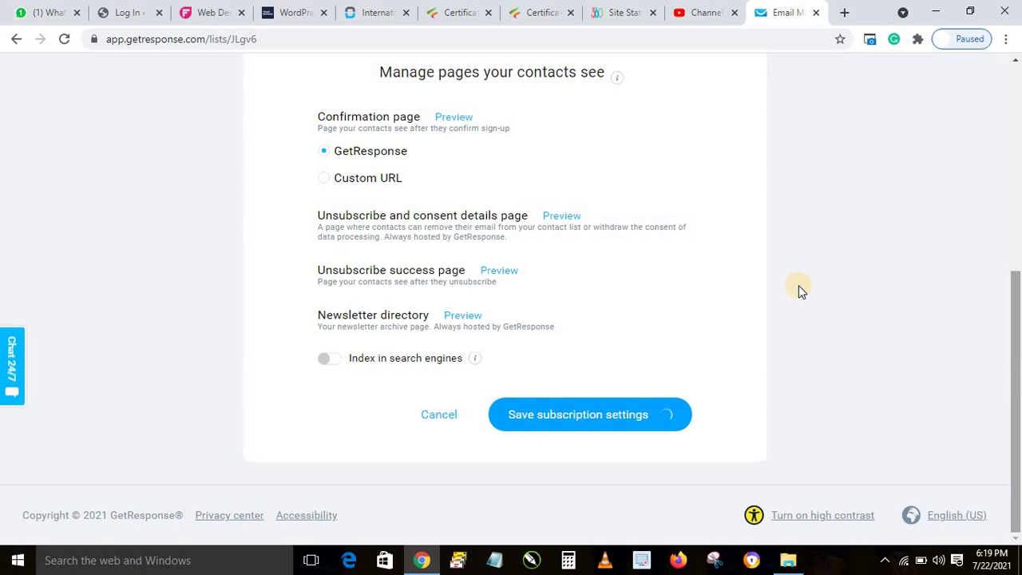
pyautogui.scroll(1, 798, 285)
pyautogui.scroll(1, 1018, 180)
pyautogui.scroll(4, 1017, 180)
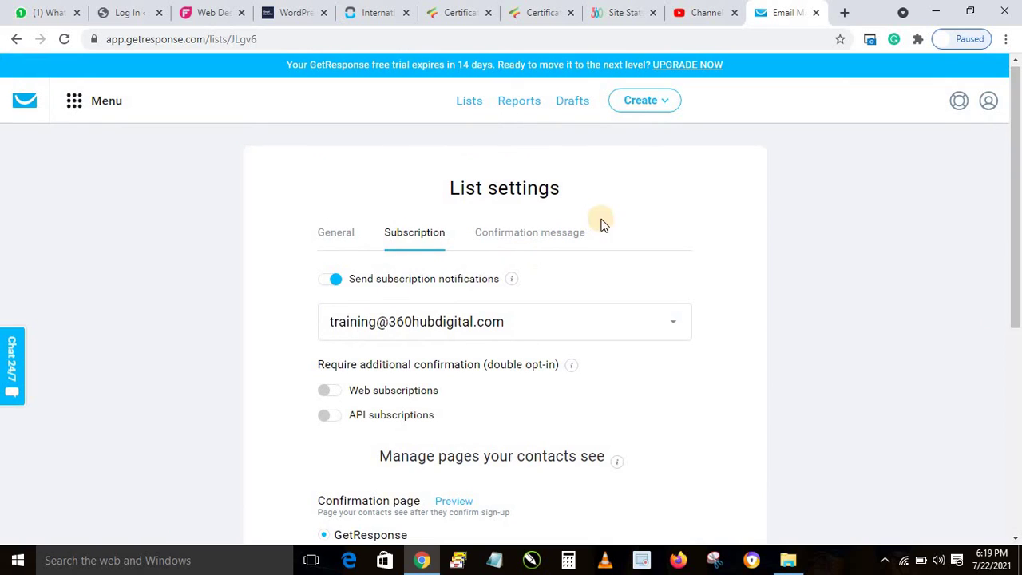
# - Return to the contact lists overview and start adding contacts to hp_laptop
pyautogui.click(469, 102)
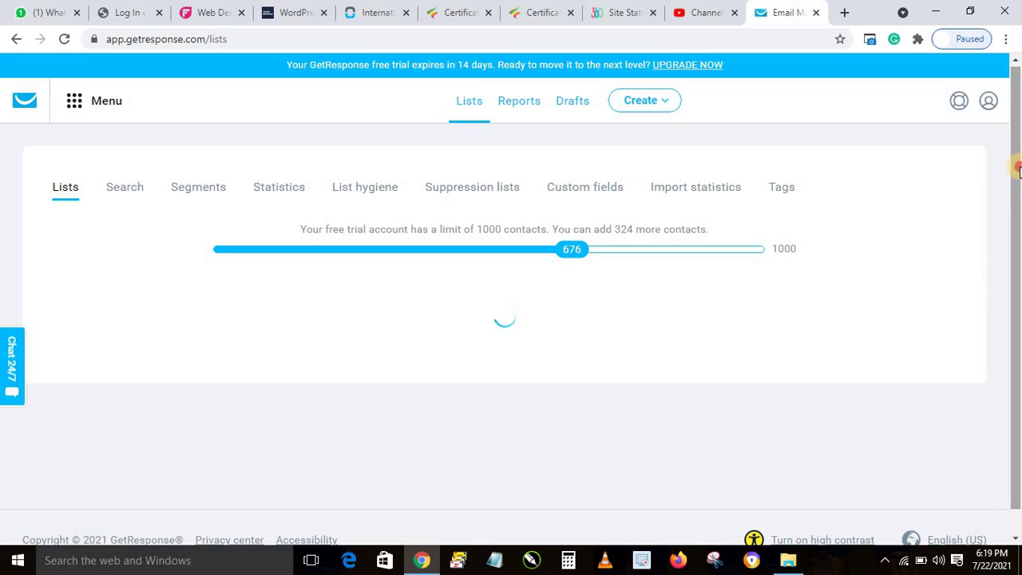
pyautogui.moveTo(1018, 170); pyautogui.dragTo(1012, 189)
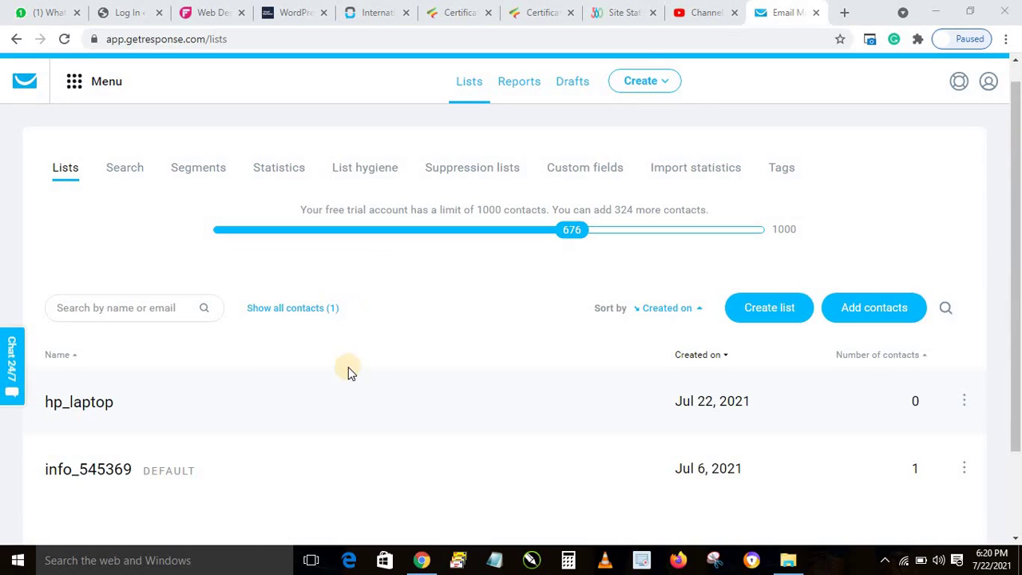
pyautogui.moveTo(1019, 273); pyautogui.dragTo(1017, 346)
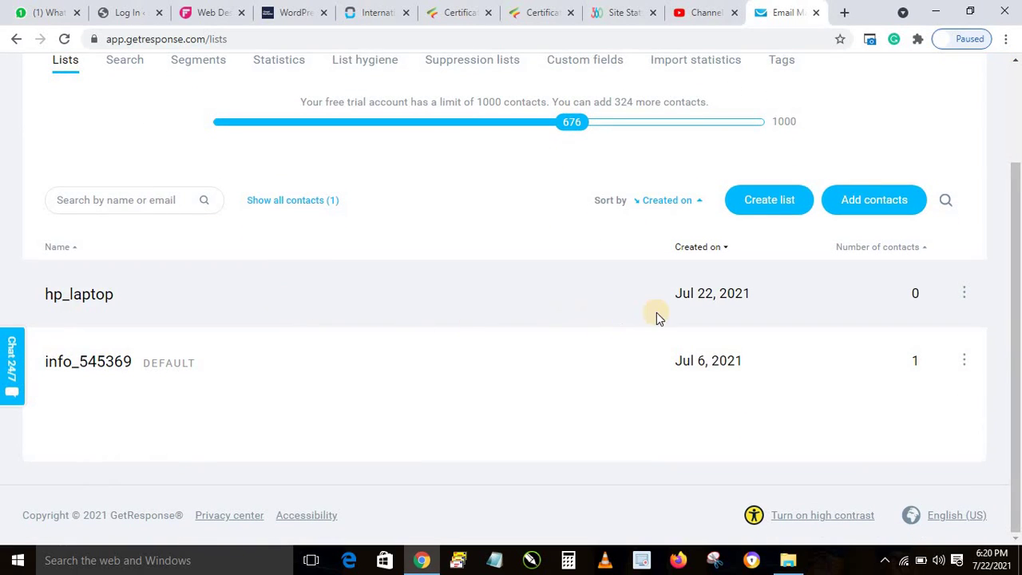
pyautogui.click(966, 297)
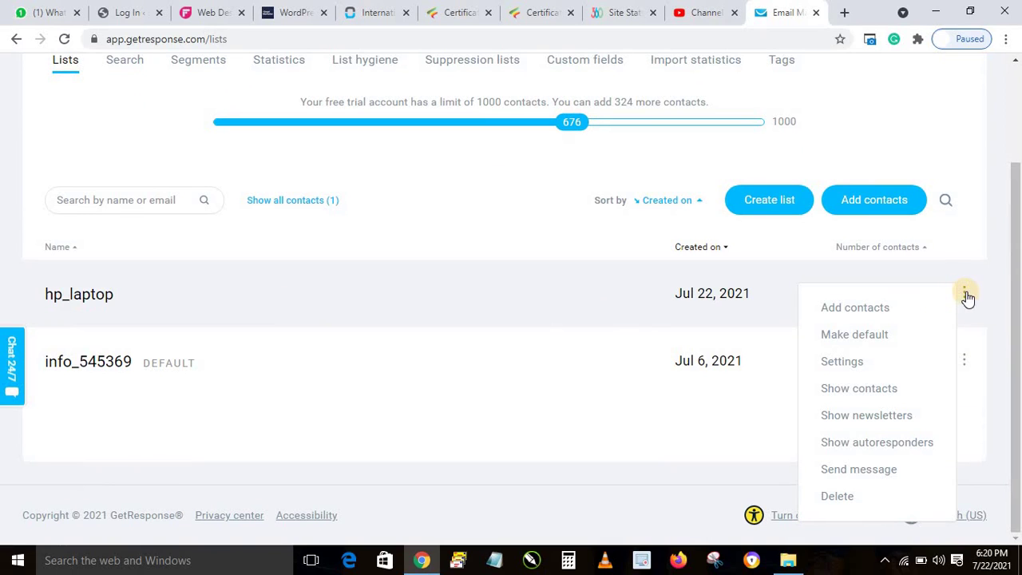
pyautogui.click(848, 309)
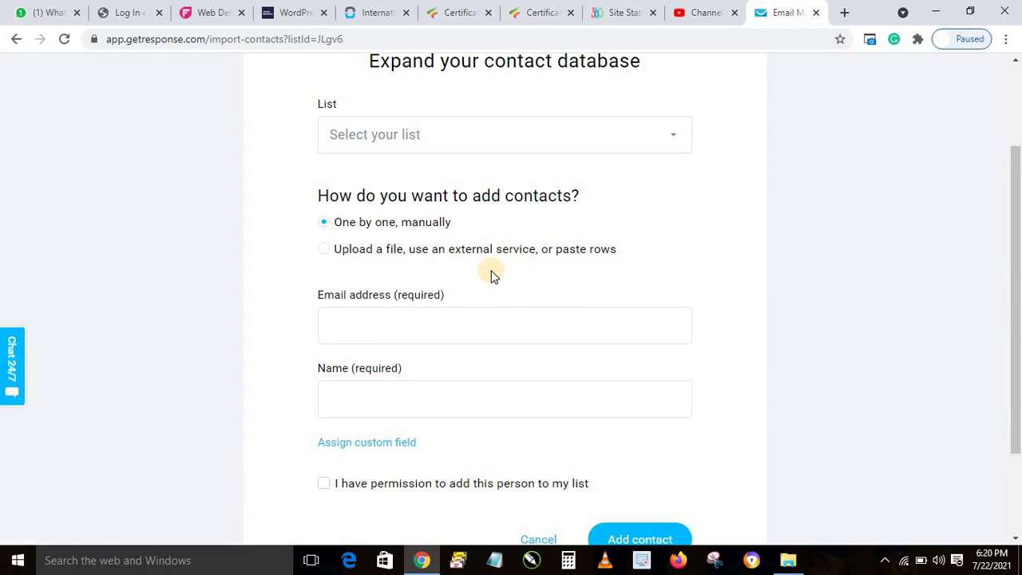
# - Set hp_laptop as the target list and choose the Upload a file import method
pyautogui.scroll(1, 1004, 231)
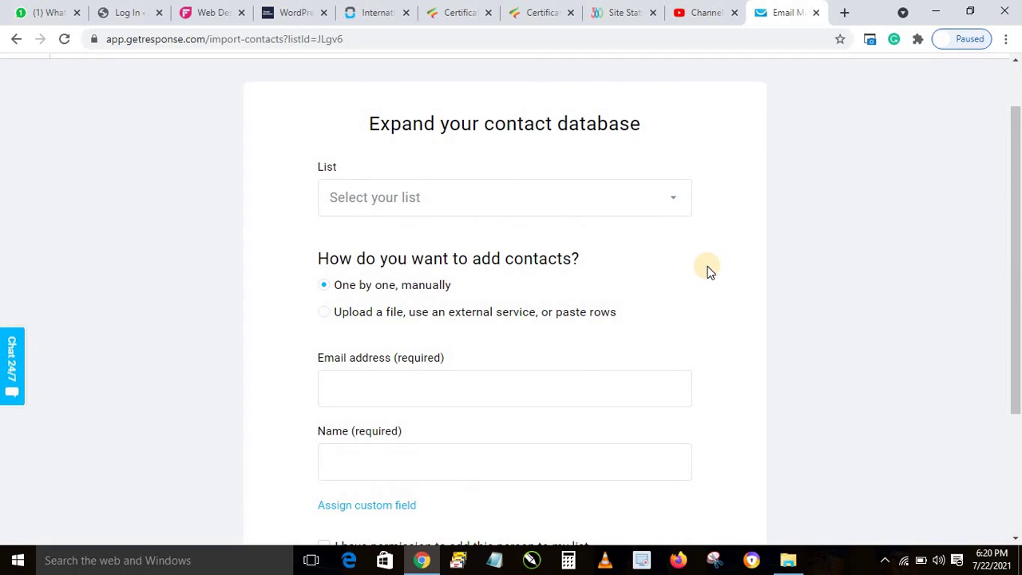
pyautogui.click(673, 201)
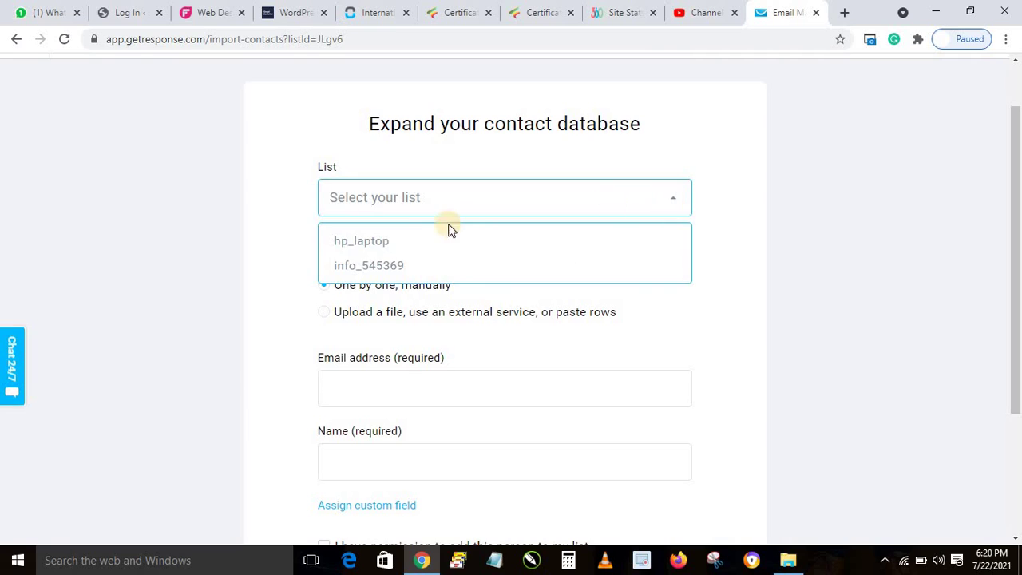
pyautogui.click(379, 244)
pyautogui.moveTo(1018, 186); pyautogui.dragTo(1017, 264)
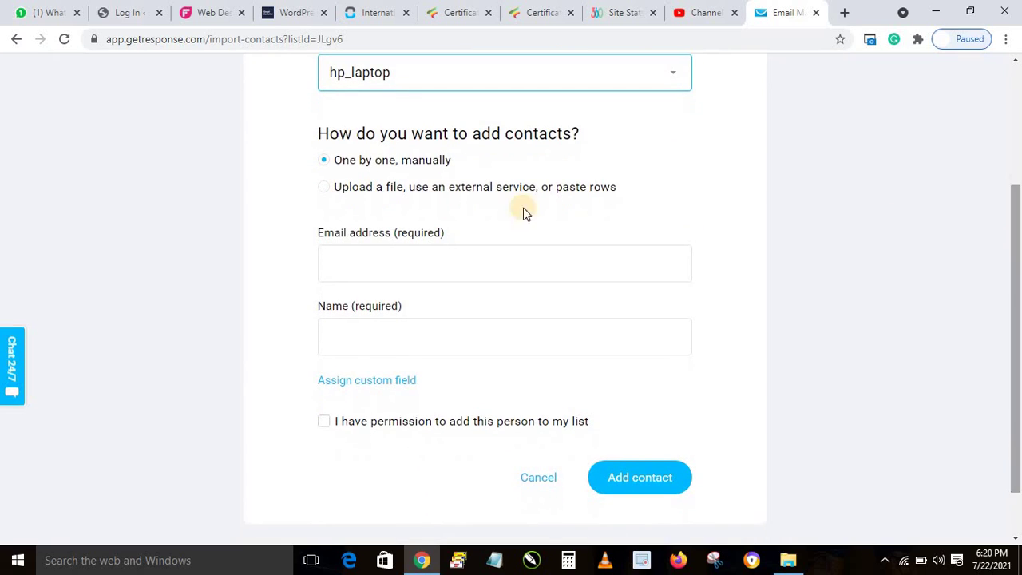
pyautogui.click(325, 190)
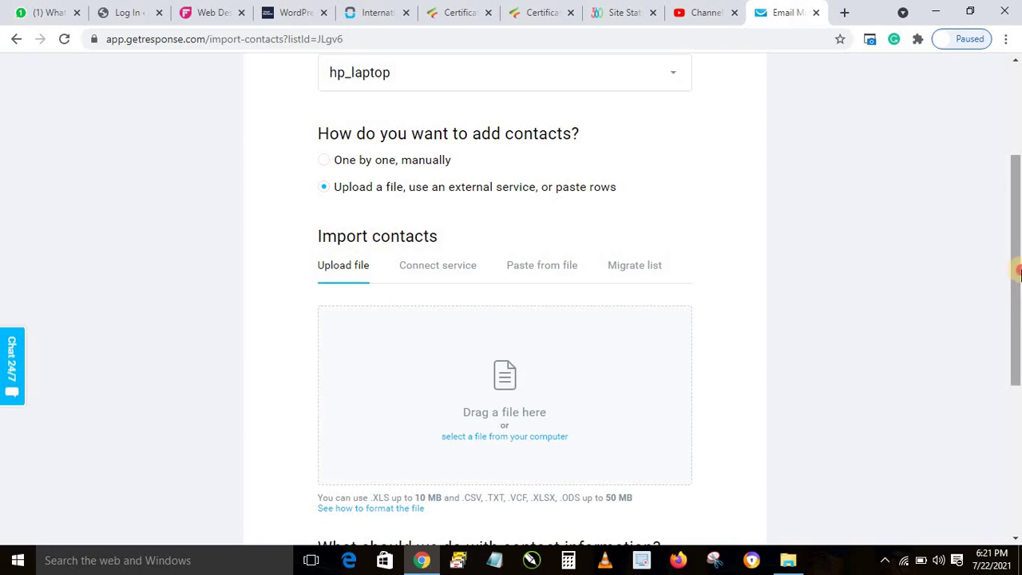
pyautogui.moveTo(1018, 267); pyautogui.dragTo(1018, 311)
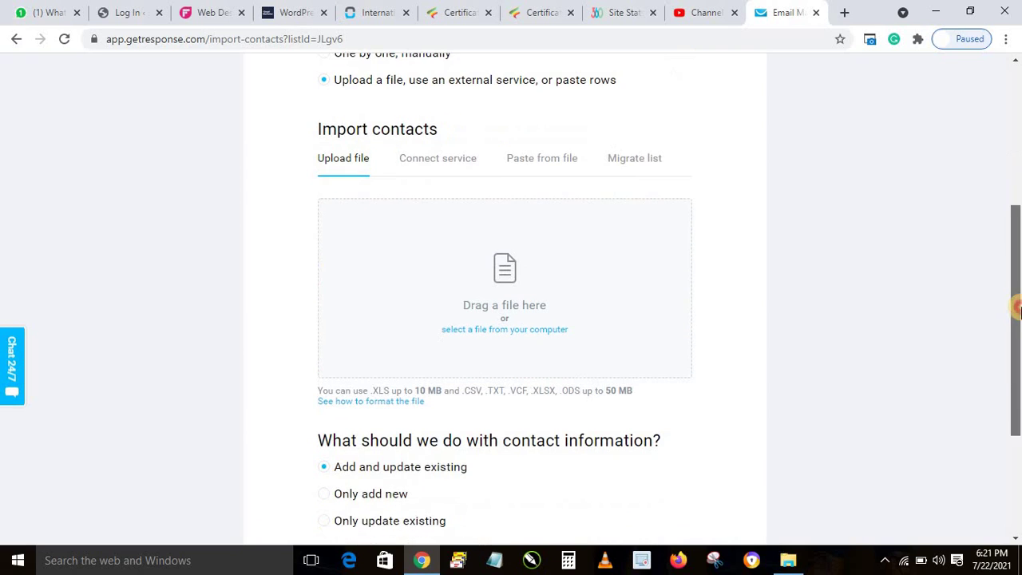
# - Browse to the Desktop's Leads folder and bring up the wpforms-Leads file's context menu
pyautogui.click(524, 334)
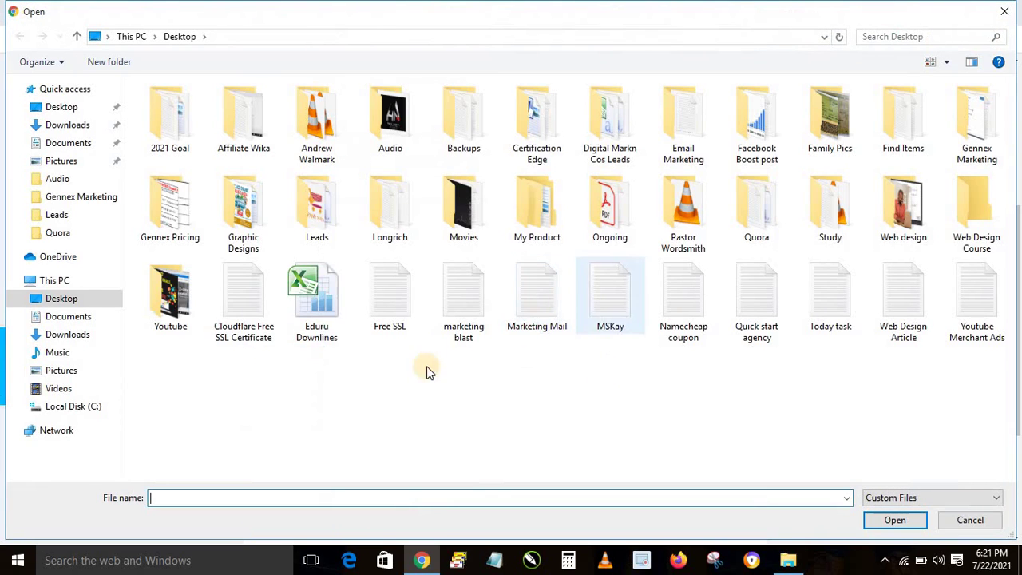
pyautogui.doubleClick(311, 208)
pyautogui.rightClick(159, 109)
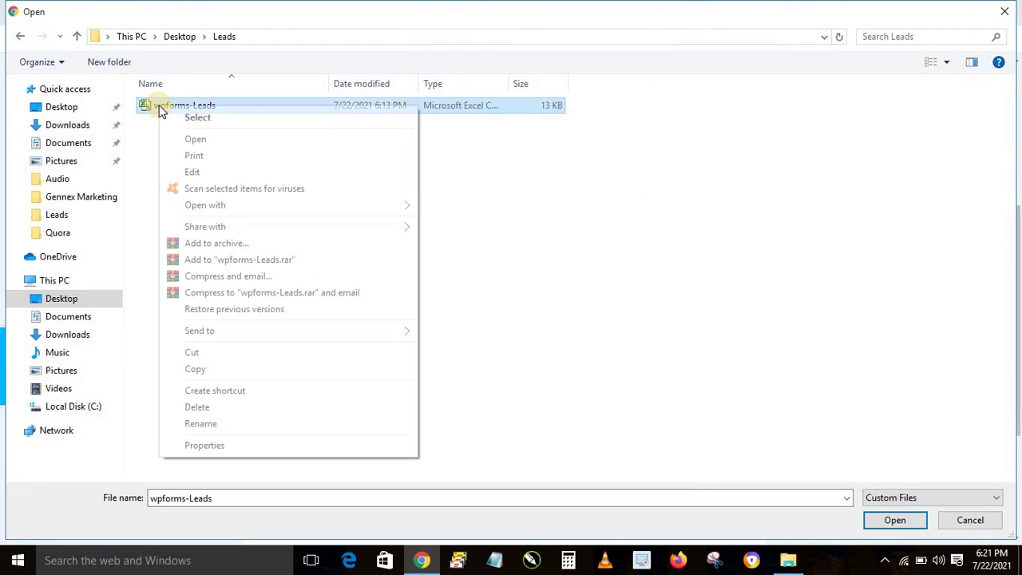
# - Preview wpforms-Leads in Excel with column A widened, close without saving, and reselect the file
pyautogui.click(193, 141)
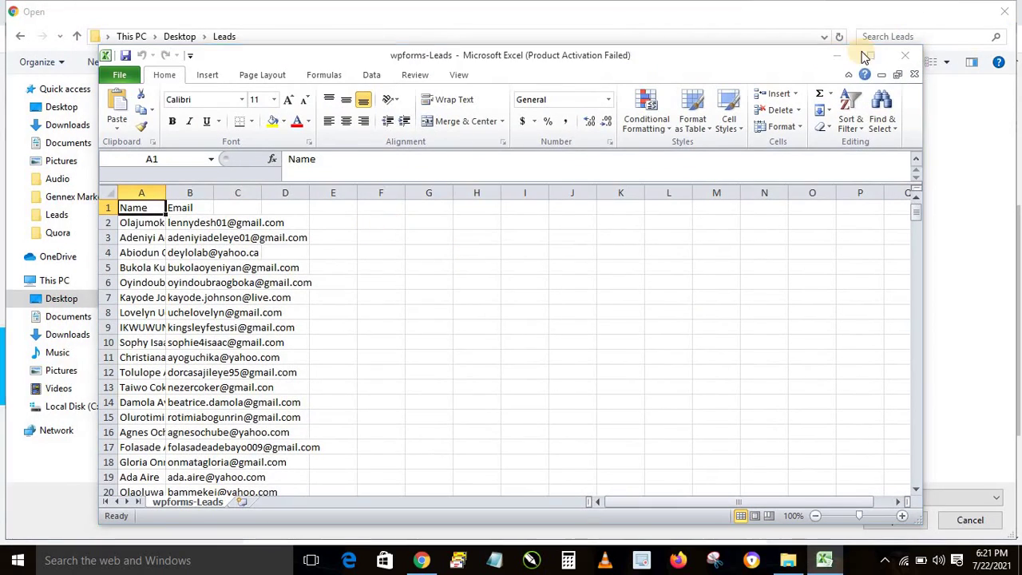
pyautogui.press('Escape')
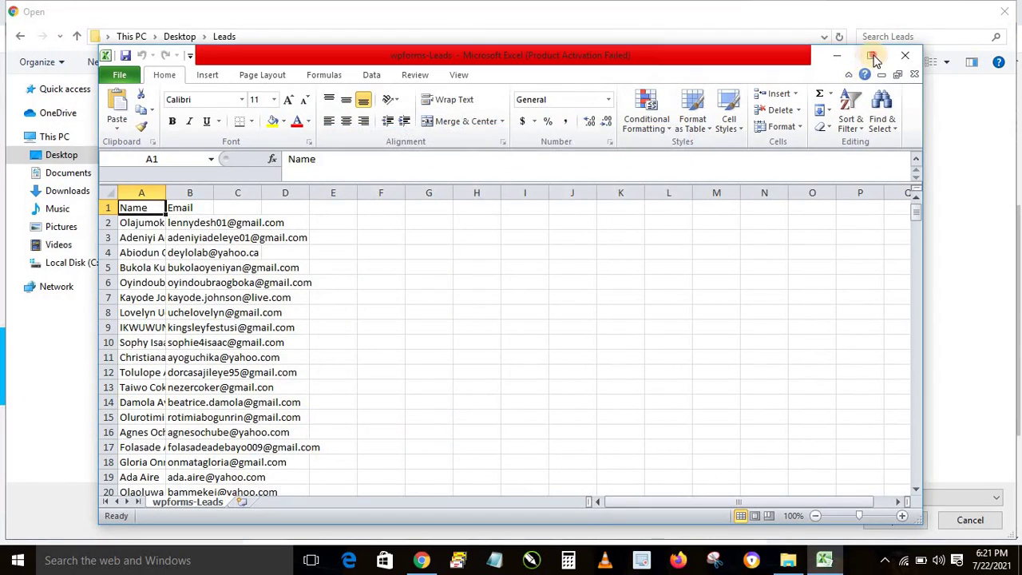
pyautogui.click(870, 55)
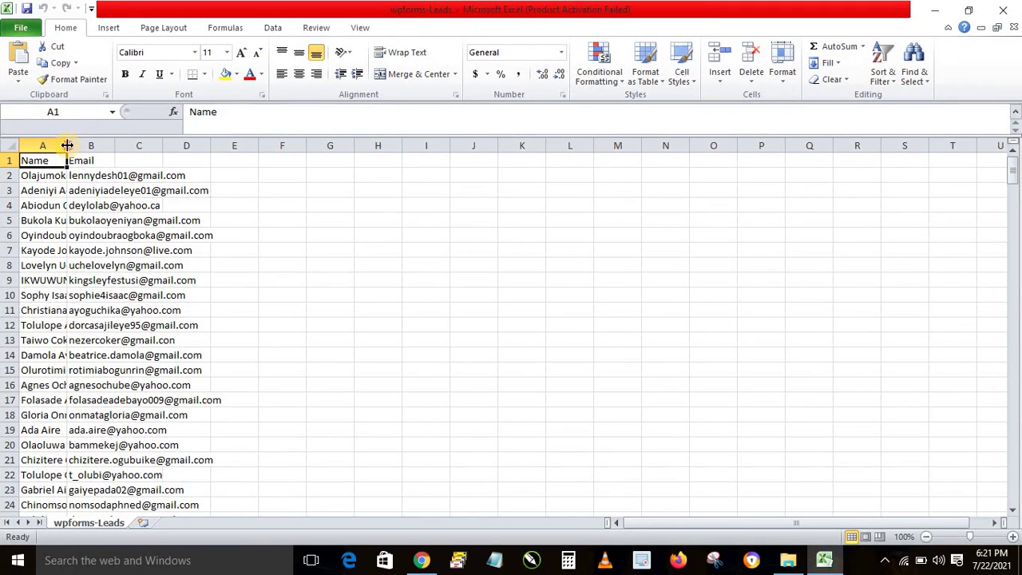
pyautogui.moveTo(68, 145); pyautogui.dragTo(269, 156)
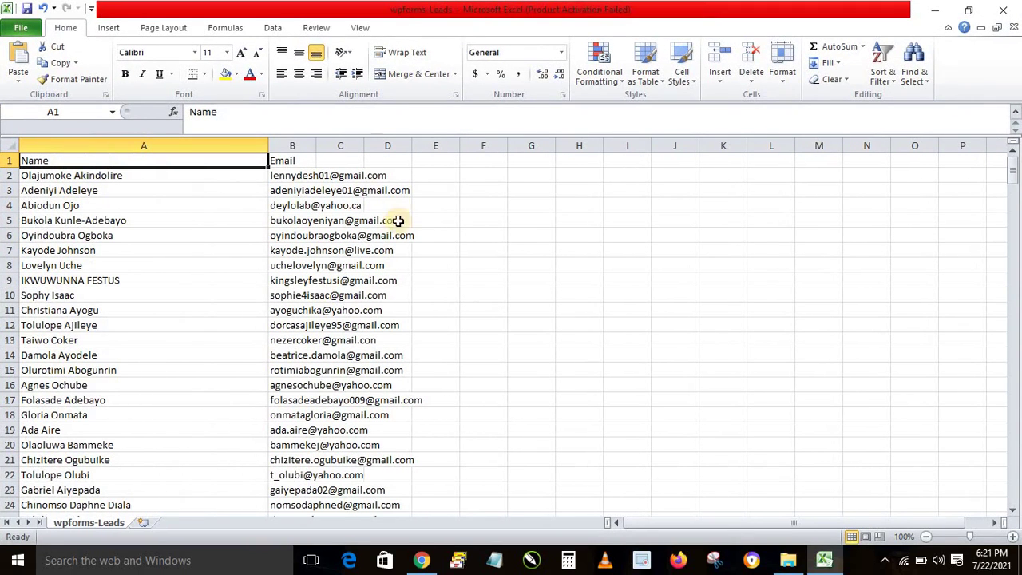
pyautogui.click(995, 19)
pyautogui.click(499, 297)
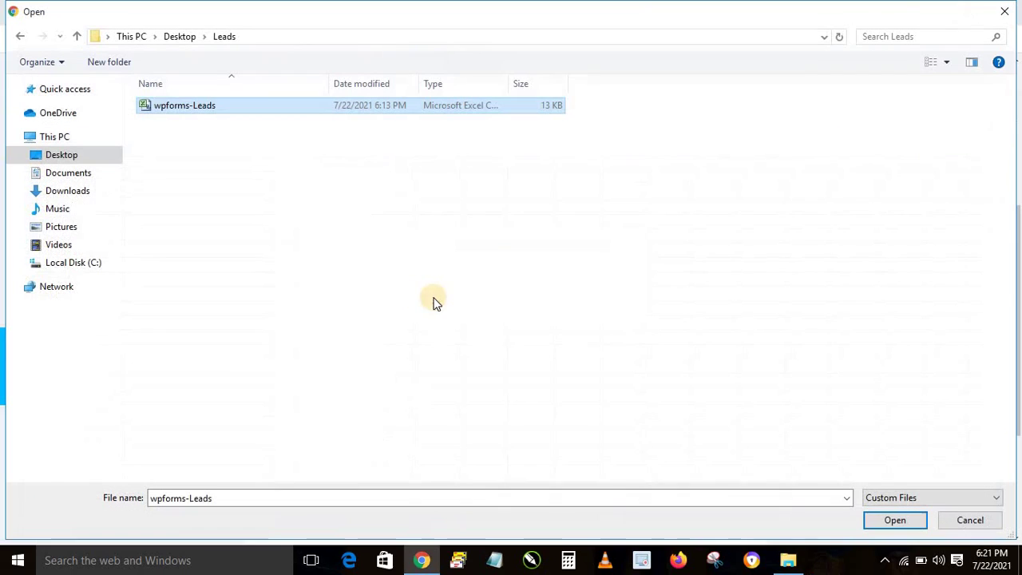
pyautogui.click(168, 105)
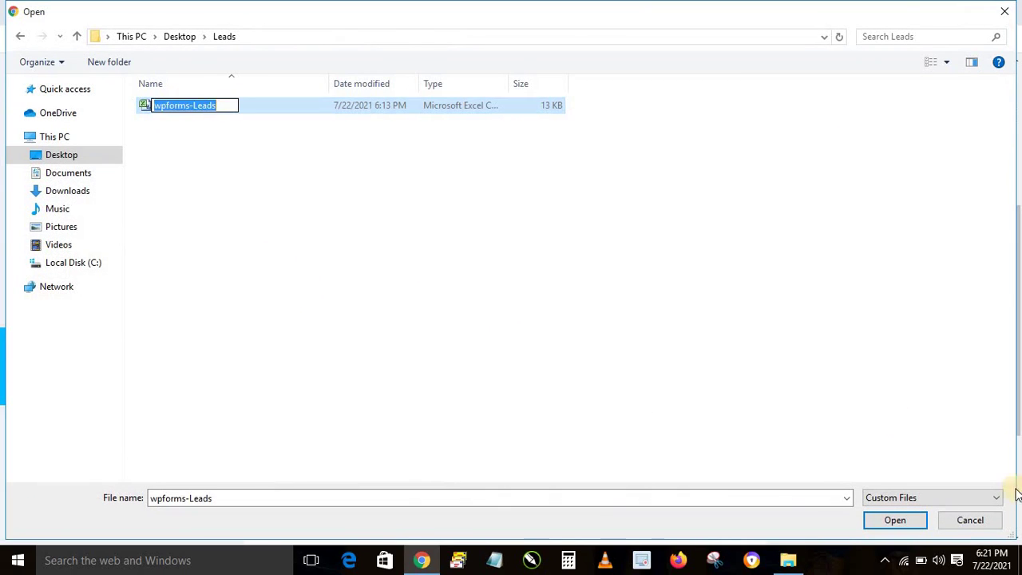
# - Attach wpforms-Leads.csv, confirm permission, and import its 299 contacts with Name and Email mapped
pyautogui.click(895, 520)
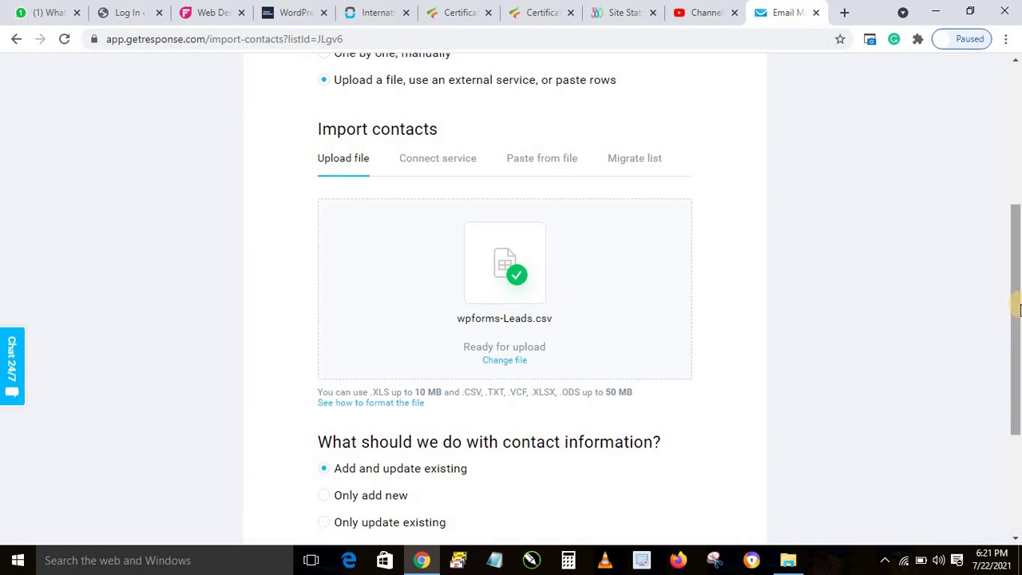
pyautogui.moveTo(1018, 309); pyautogui.dragTo(1014, 415)
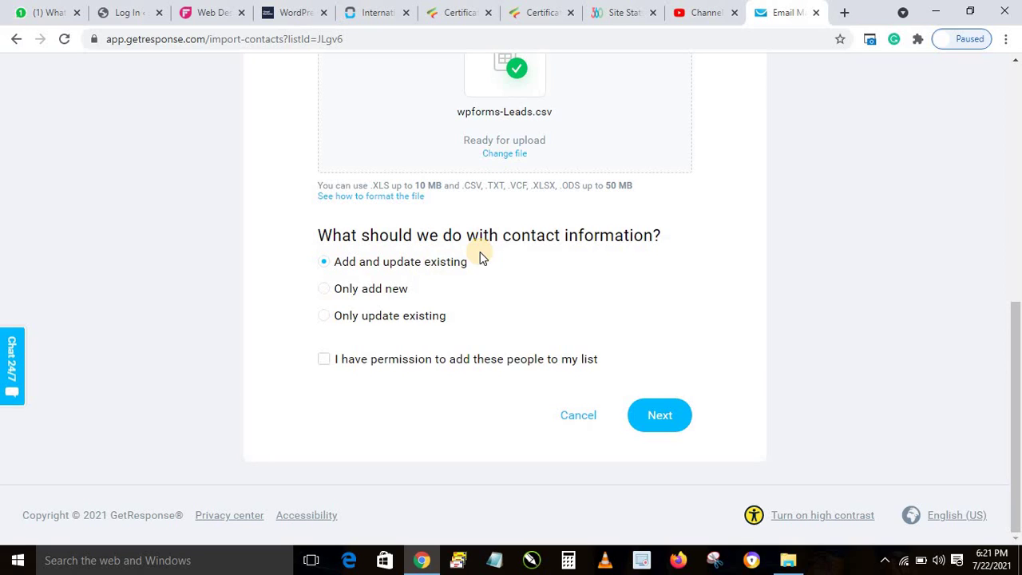
pyautogui.click(659, 415)
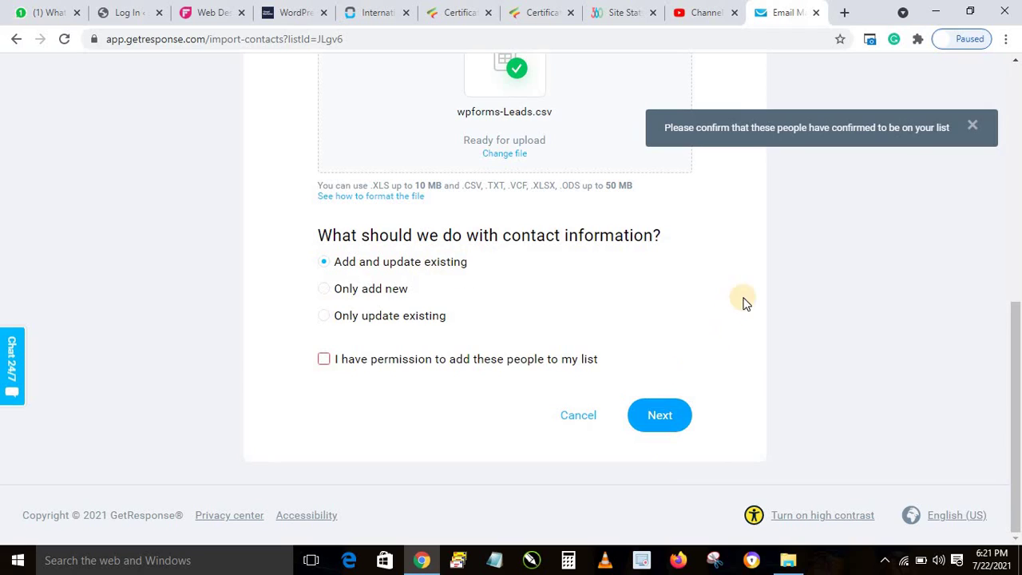
pyautogui.click(323, 361)
pyautogui.click(656, 415)
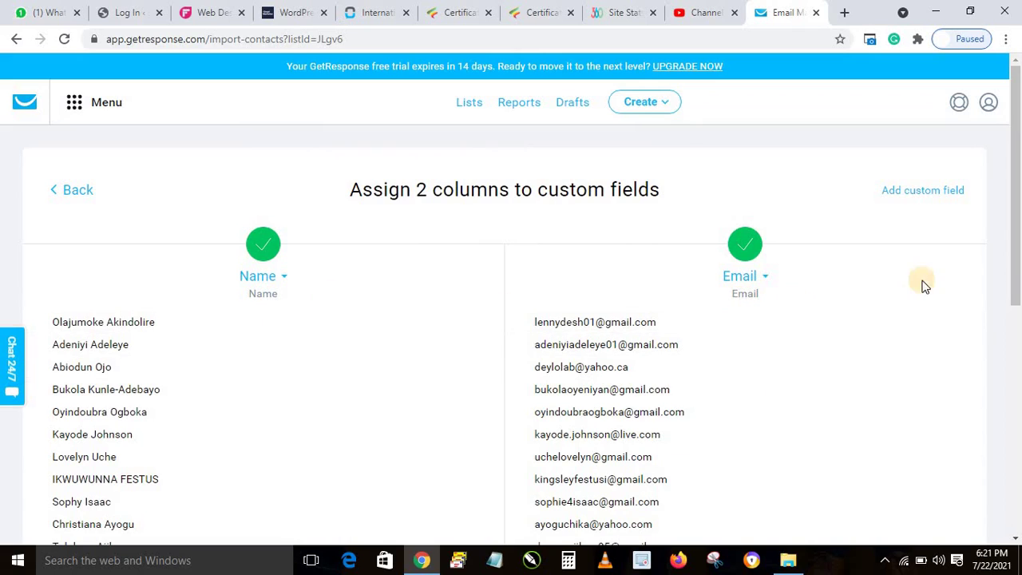
pyautogui.click(1015, 465)
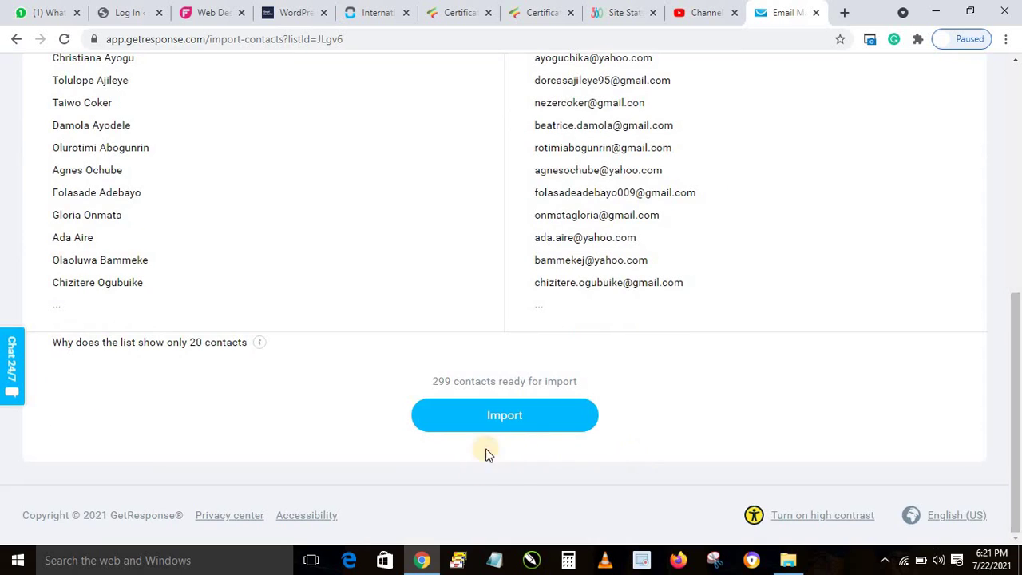
pyautogui.click(513, 419)
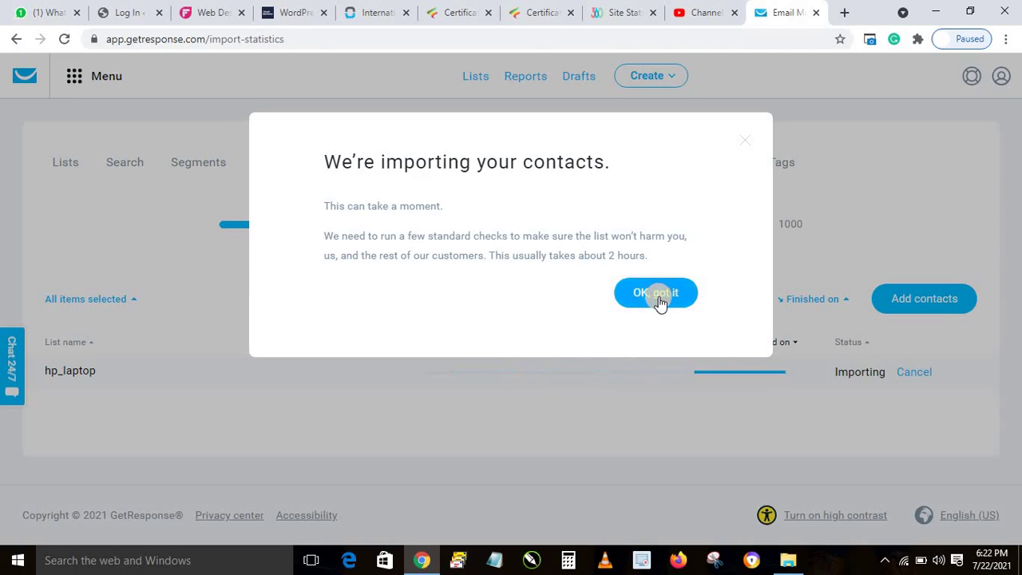
# - Dismiss the importing notice and, once the import completes, bring up the Create menu
pyautogui.click(658, 296)
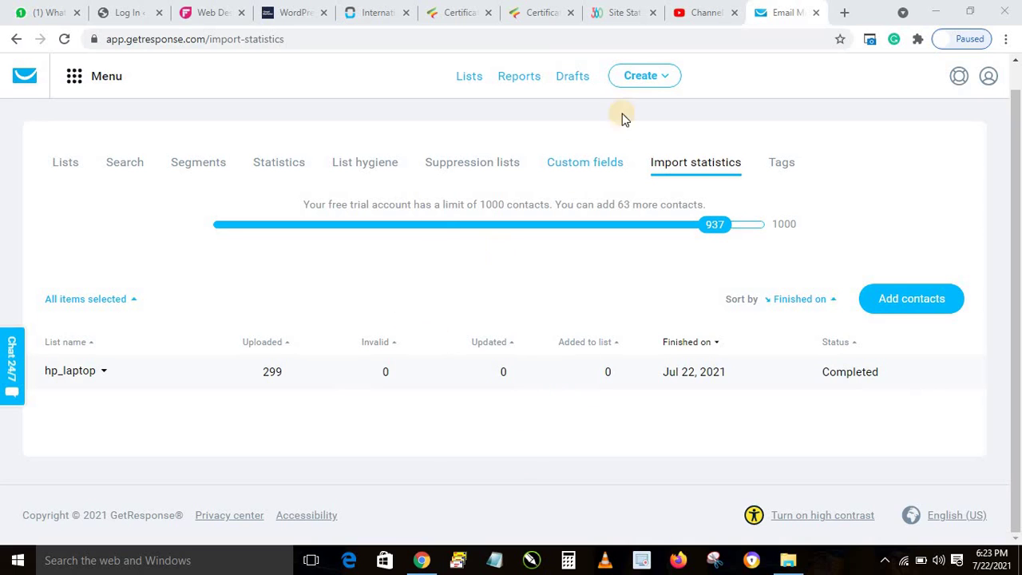
pyautogui.click(651, 80)
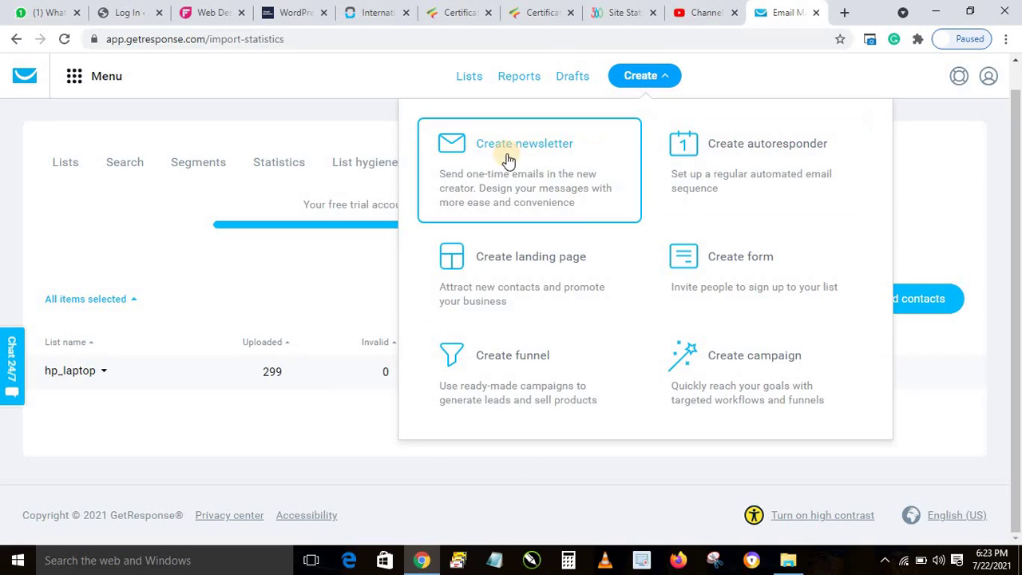
# - Start a new newsletter and keep the current sender address
pyautogui.click(545, 163)
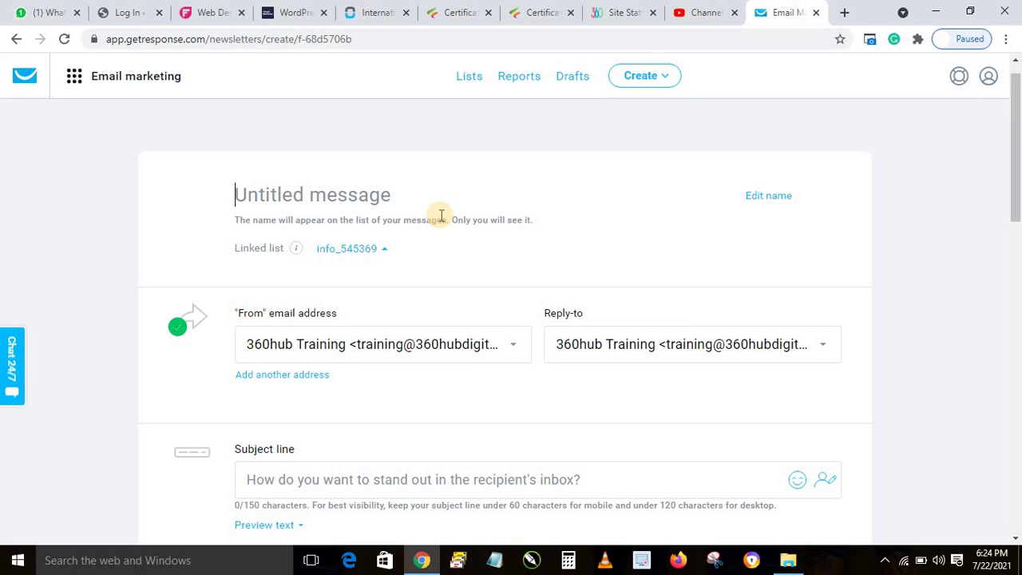
pyautogui.write('Laptop')
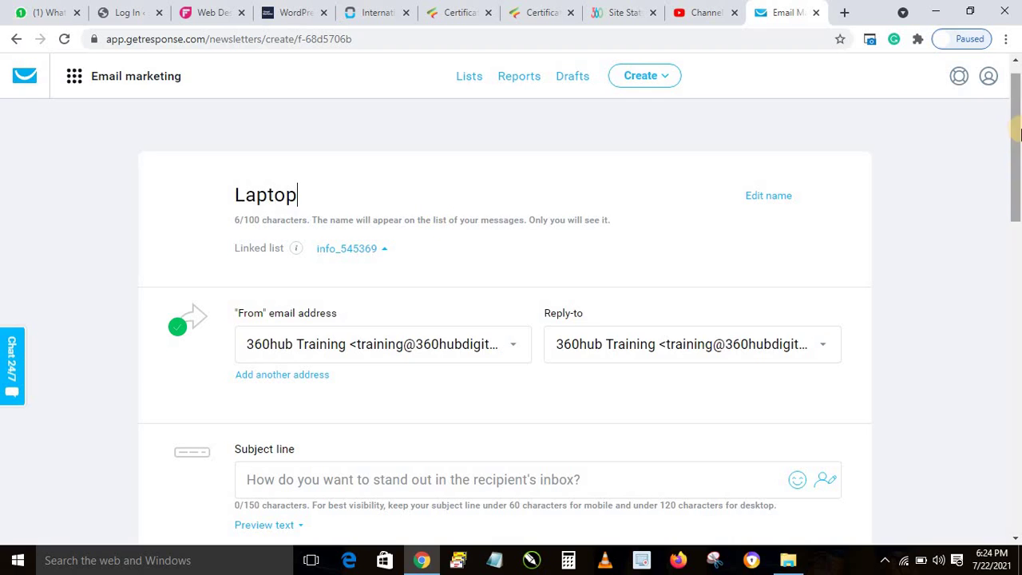
pyautogui.scroll(-3, 431, 221)
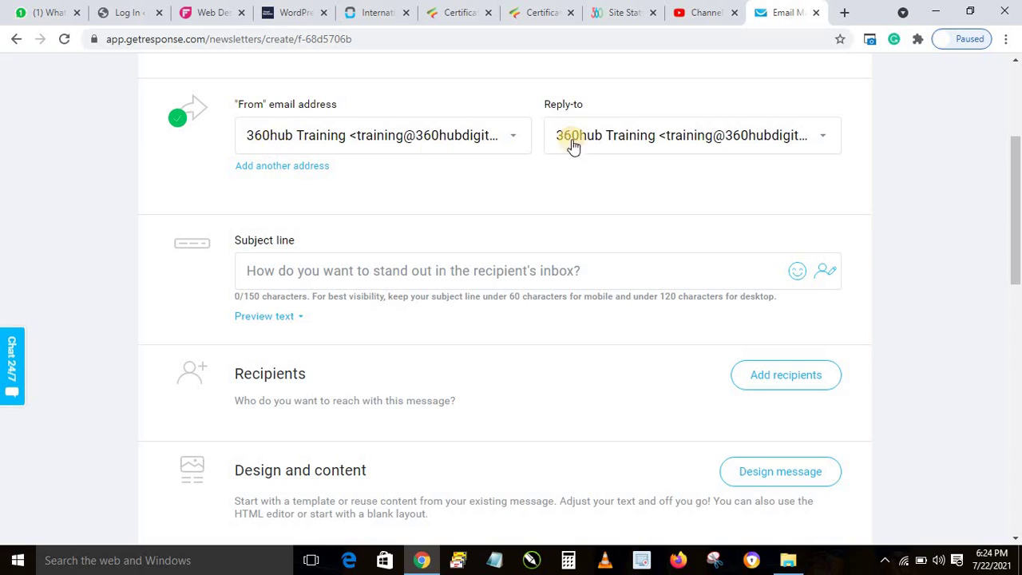
pyautogui.click(445, 139)
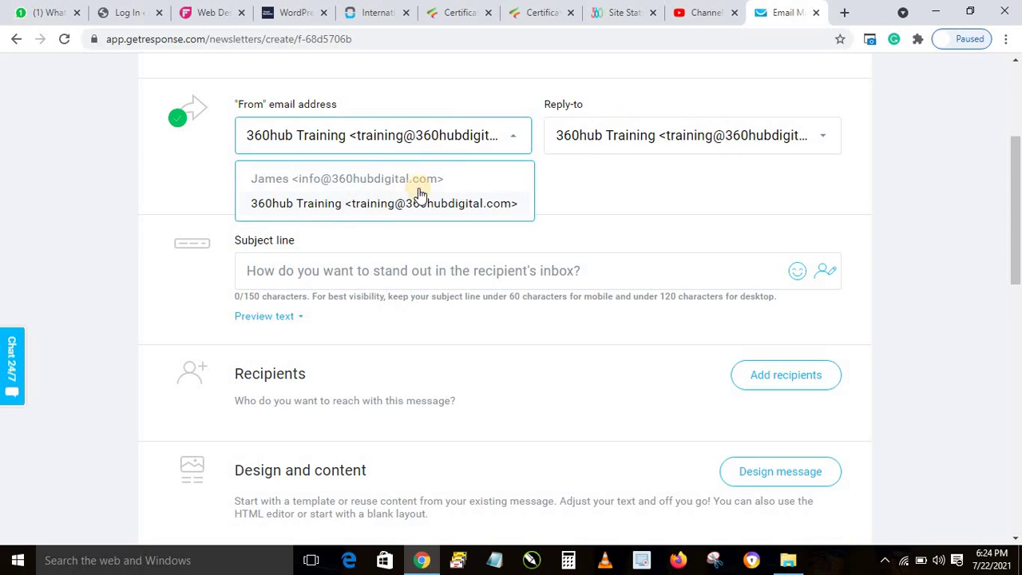
pyautogui.click(189, 186)
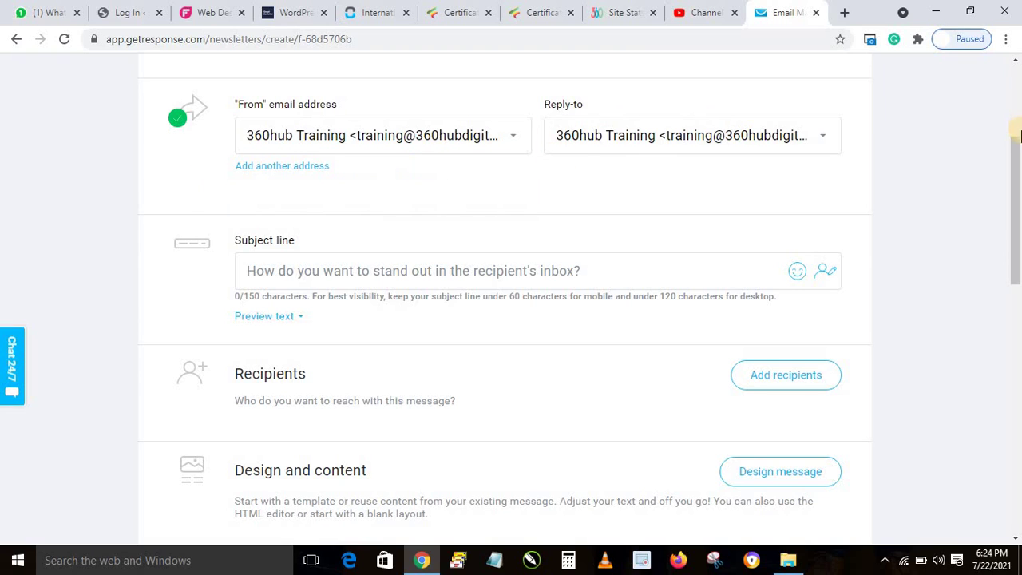
pyautogui.scroll(-1, 1017, 185)
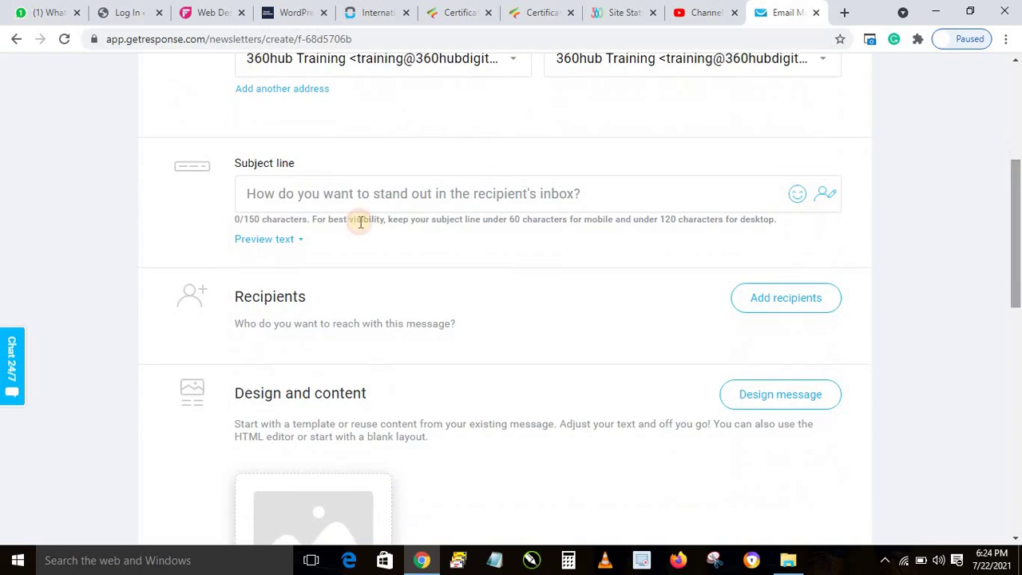
# - Enter the subject line '50% Discount For Dell Laptops'
pyautogui.click(324, 194)
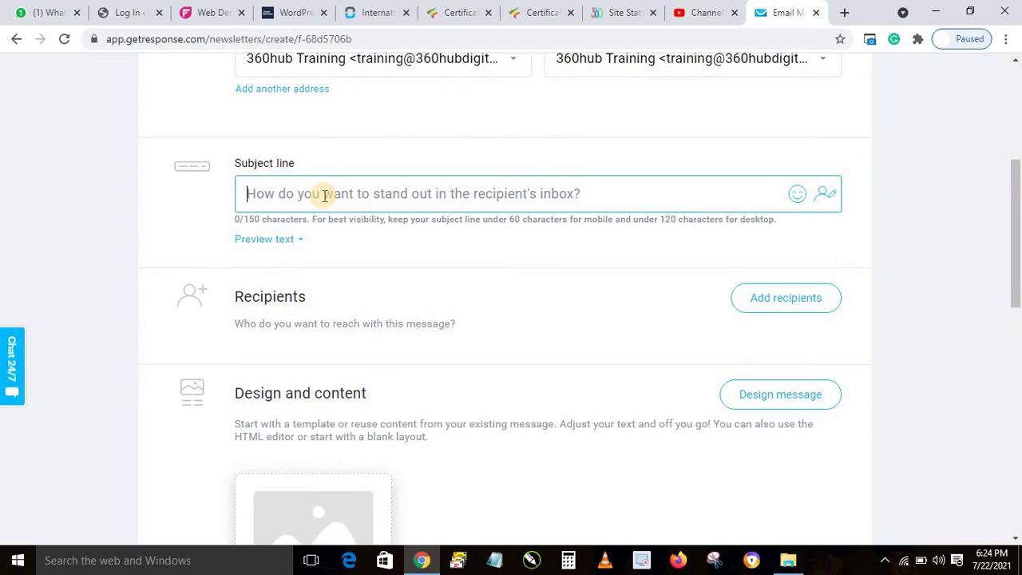
pyautogui.write('50% Dis')
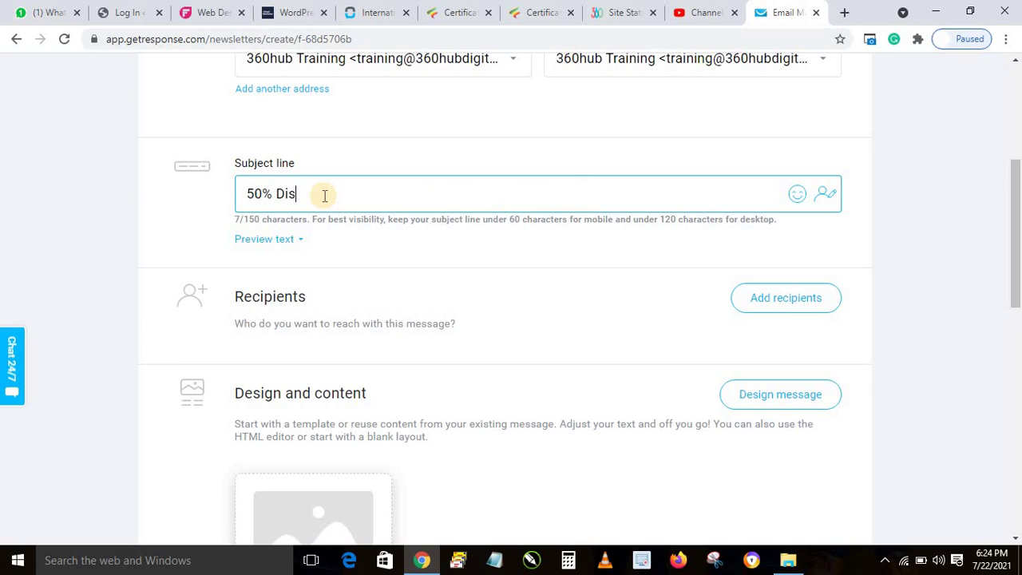
pyautogui.write('count For Dell Laptops')
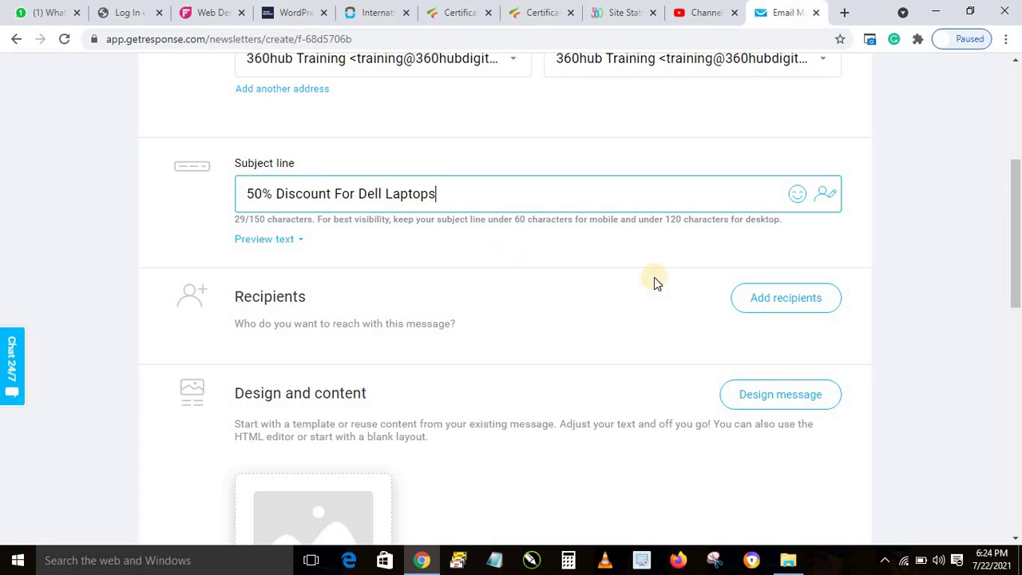
pyautogui.moveTo(1017, 234); pyautogui.dragTo(1017, 257)
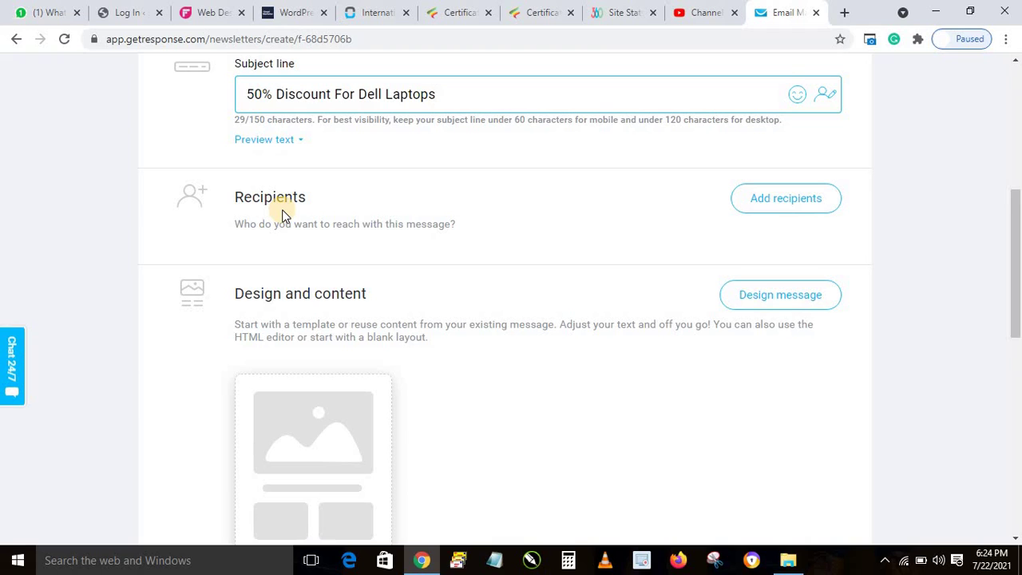
# - Add the hp_laptop contact list (260 contacts) as the newsletter's recipients
pyautogui.click(776, 201)
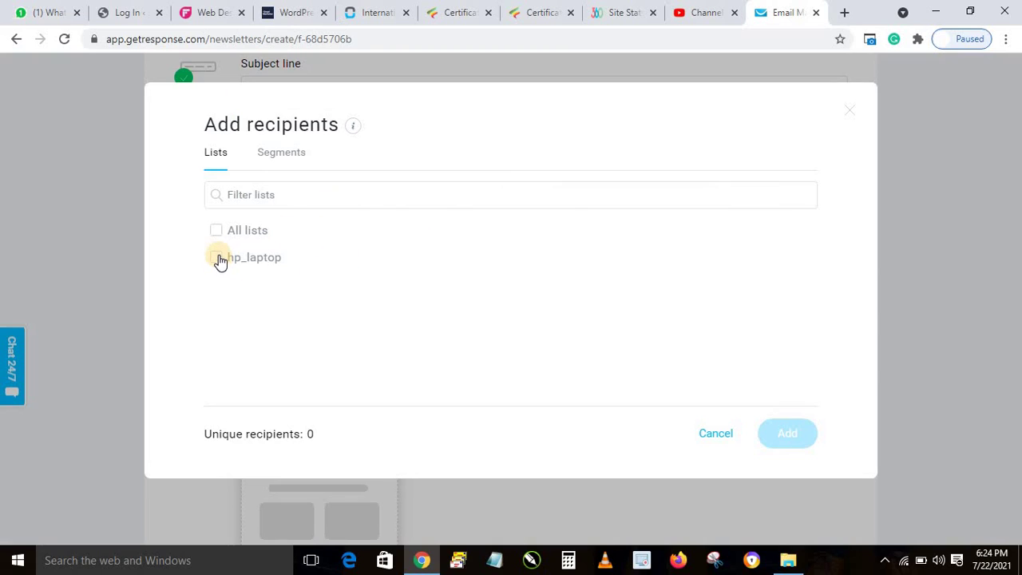
pyautogui.click(217, 257)
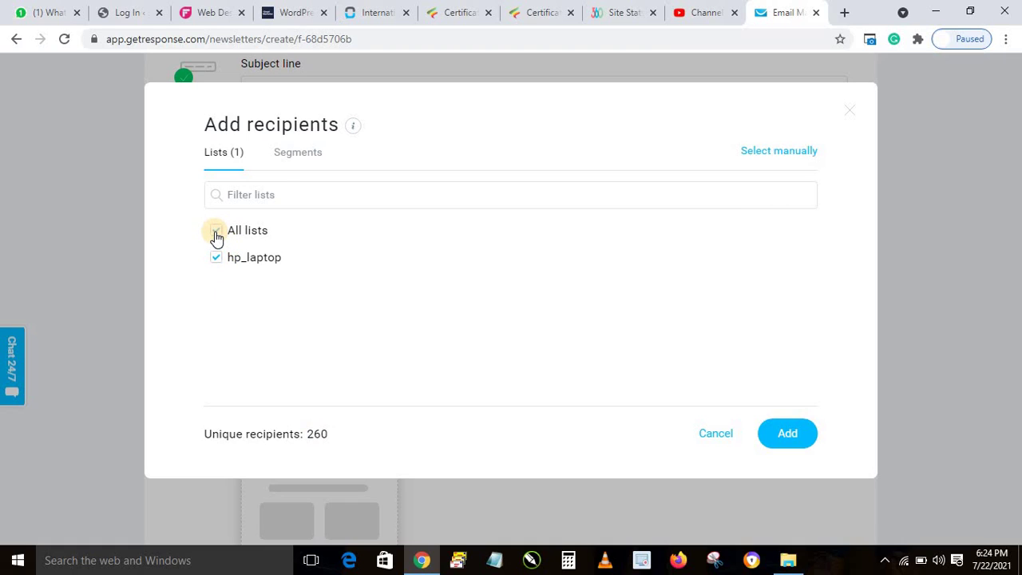
pyautogui.click(216, 230)
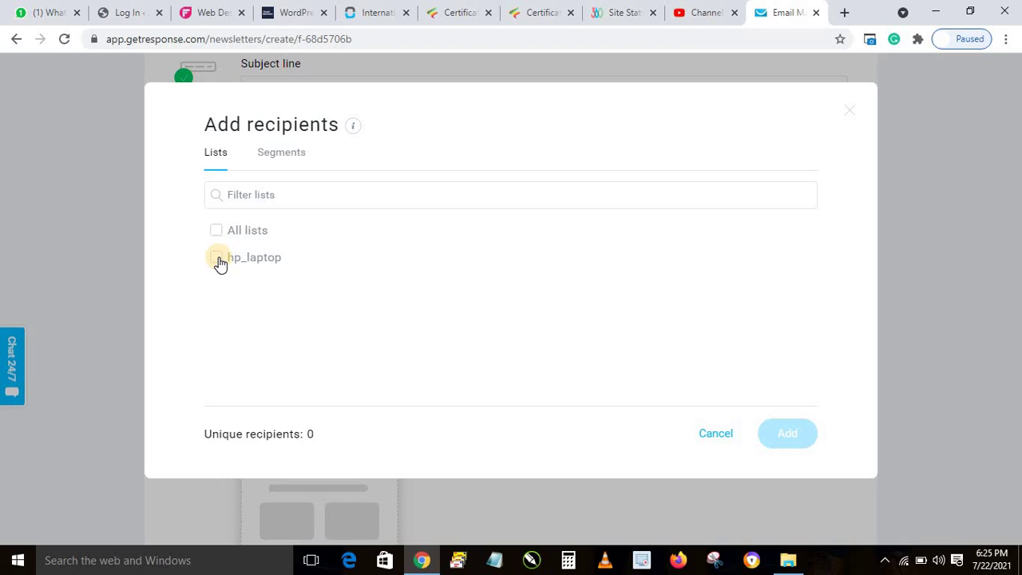
pyautogui.click(217, 258)
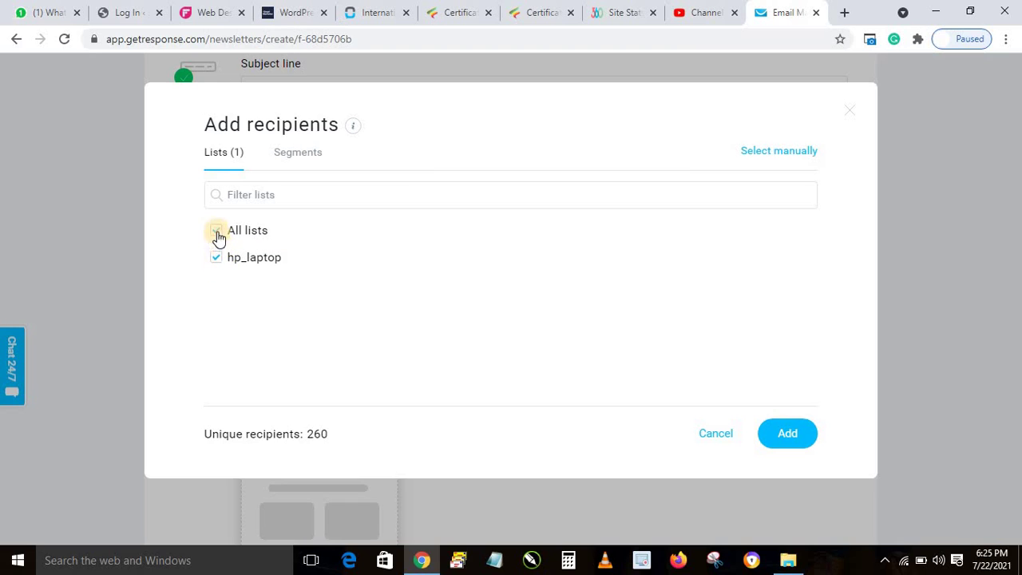
pyautogui.click(217, 232)
pyautogui.click(218, 262)
pyautogui.click(214, 231)
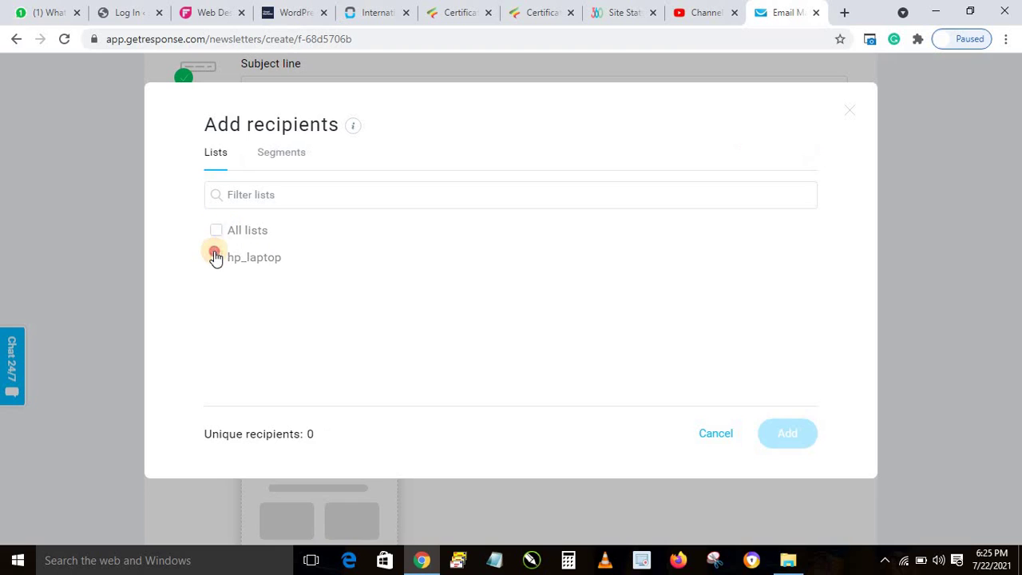
pyautogui.click(214, 257)
pyautogui.click(779, 441)
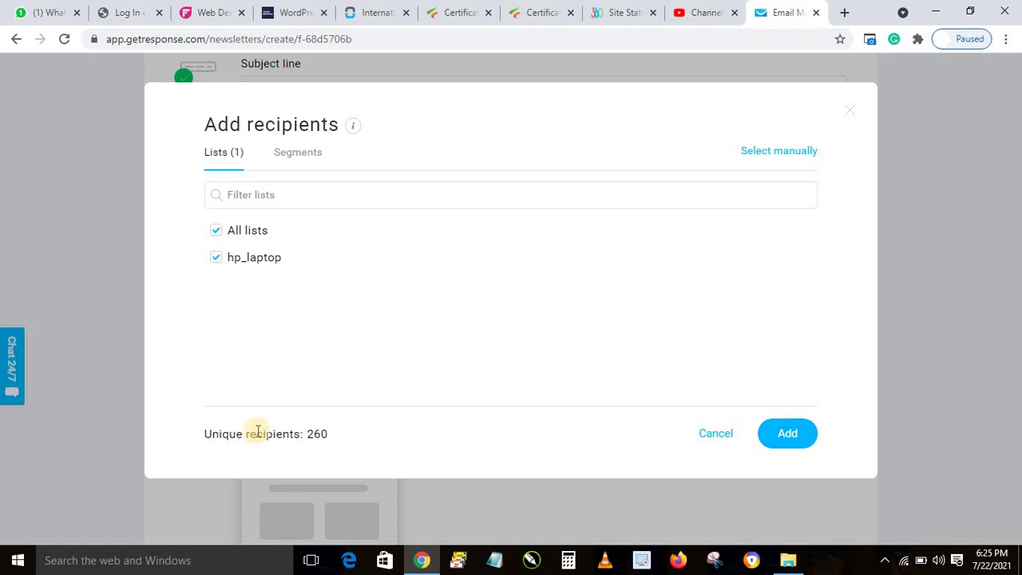
pyautogui.click(784, 436)
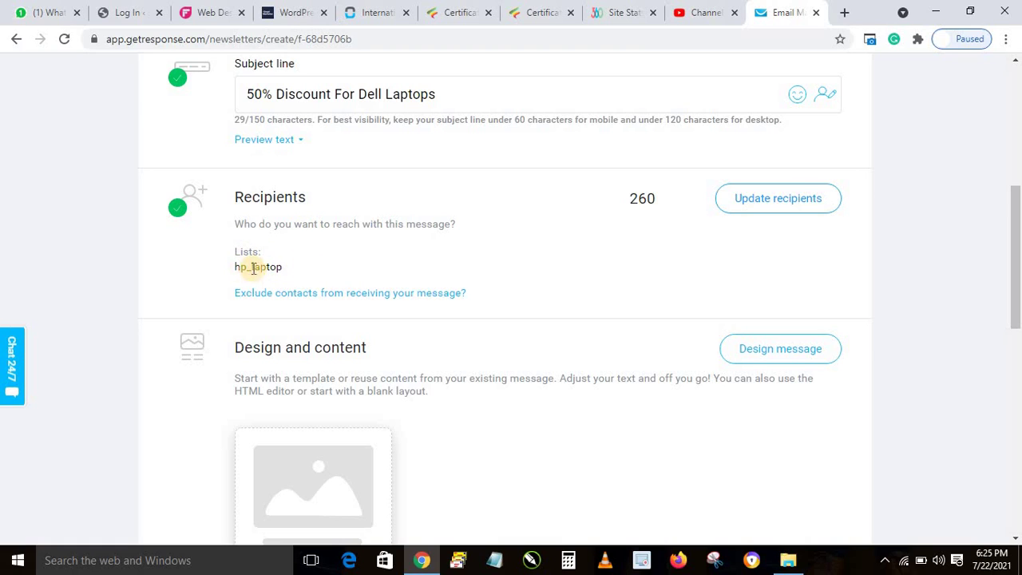
pyautogui.moveTo(1019, 229); pyautogui.dragTo(1019, 307)
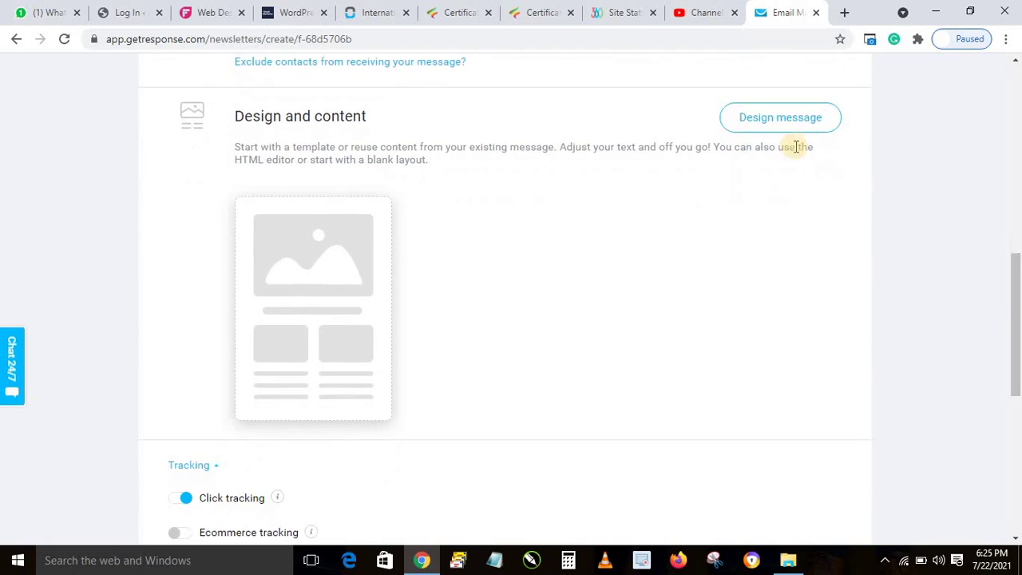
# - Start the message design from the empty Blank template under Blank templates
pyautogui.click(761, 121)
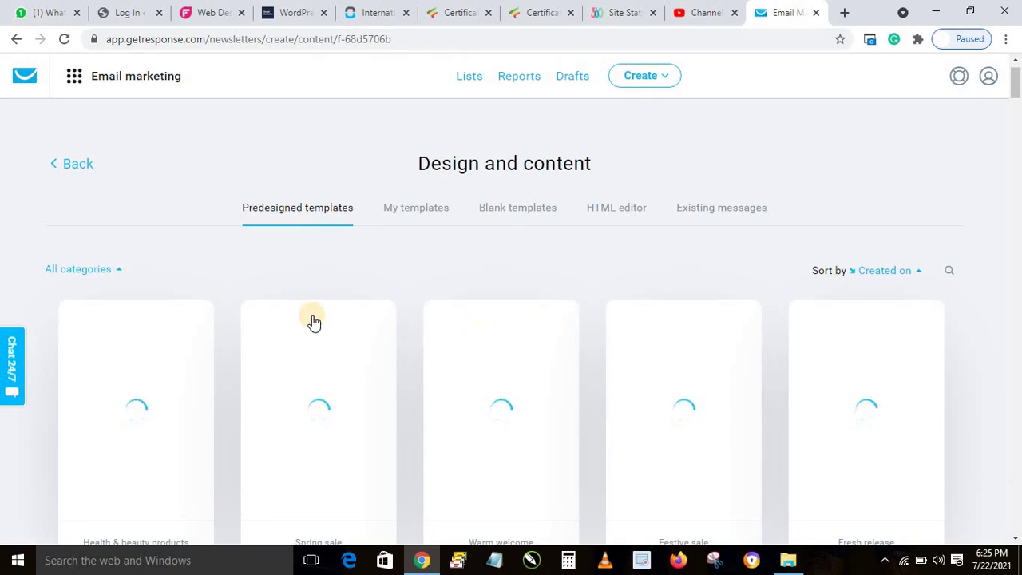
pyautogui.moveTo(302, 357)
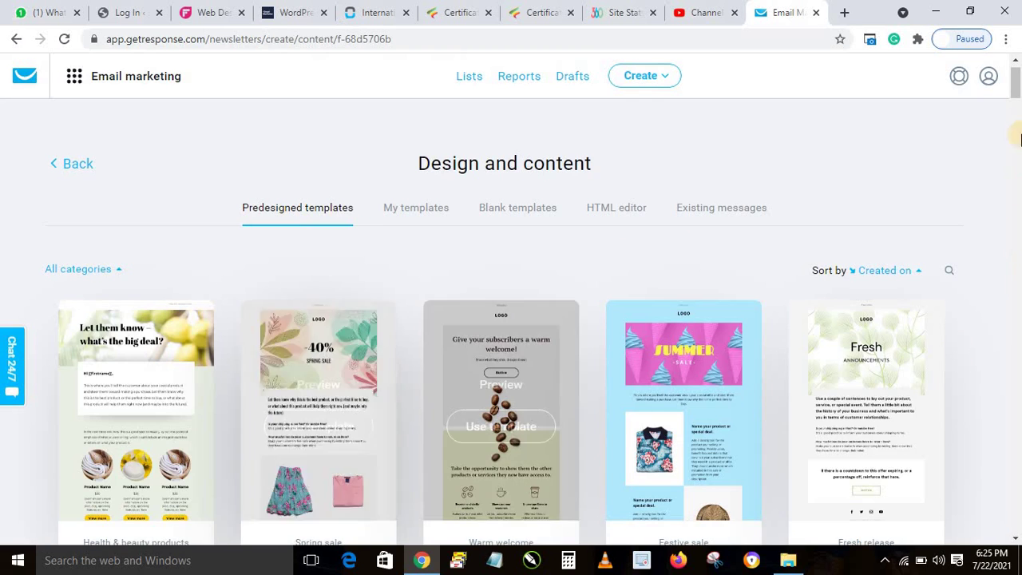
pyautogui.moveTo(1016, 83)
pyautogui.mouseDown()
pyautogui.moveTo(1017, 142)
pyautogui.moveTo(1016, 74)
pyautogui.mouseUp()
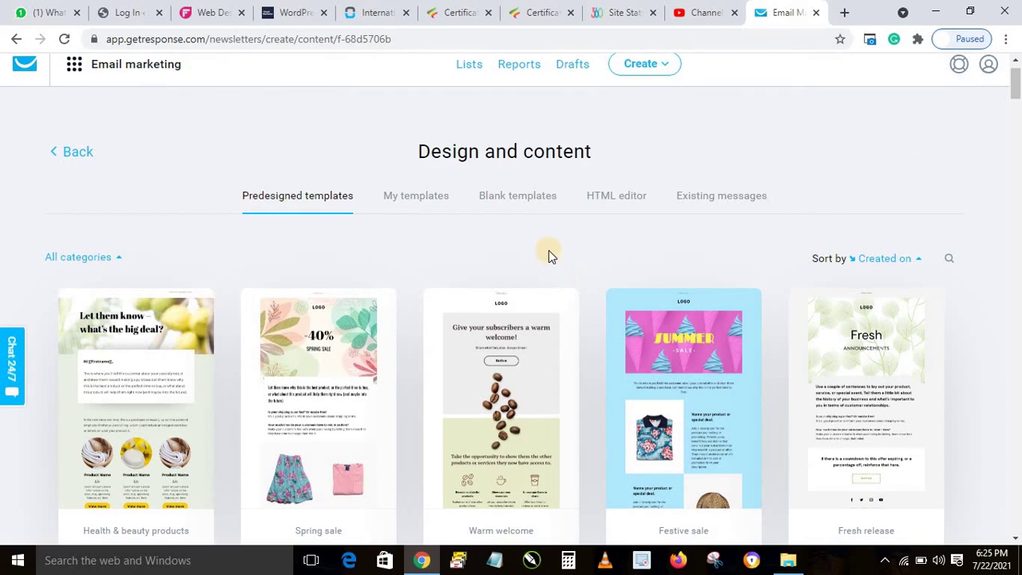
pyautogui.click(523, 201)
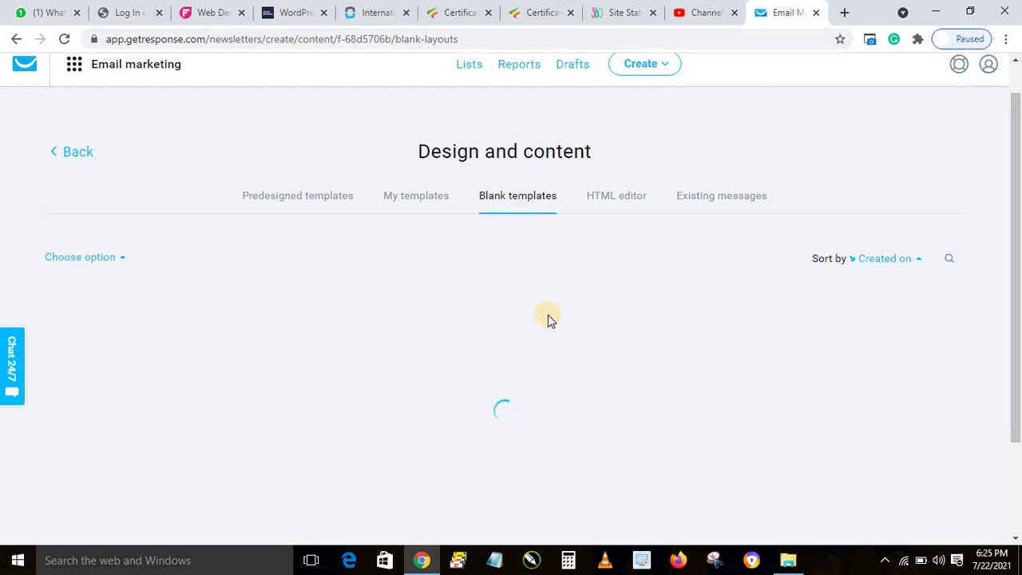
pyautogui.moveTo(694, 399)
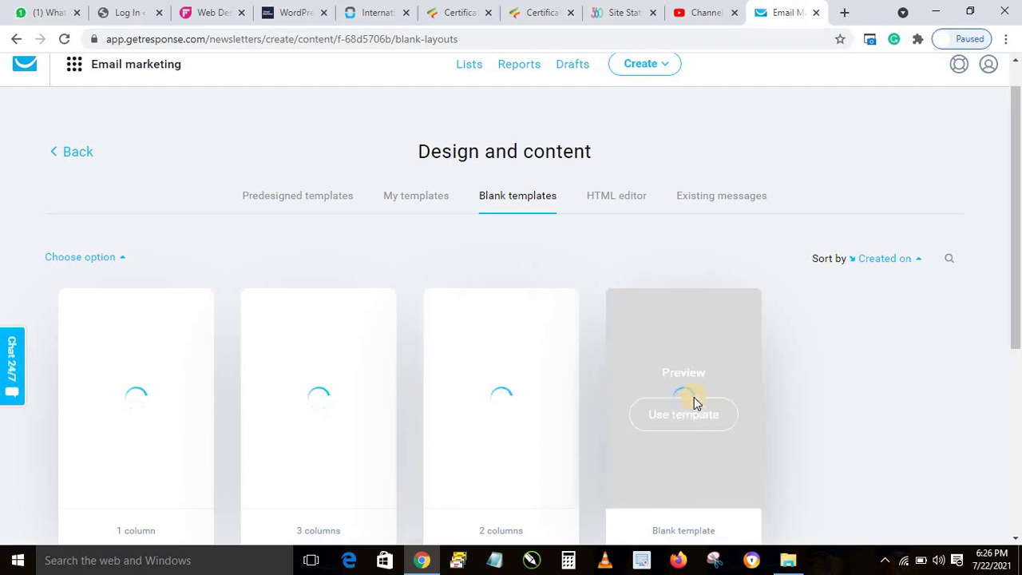
pyautogui.click(676, 416)
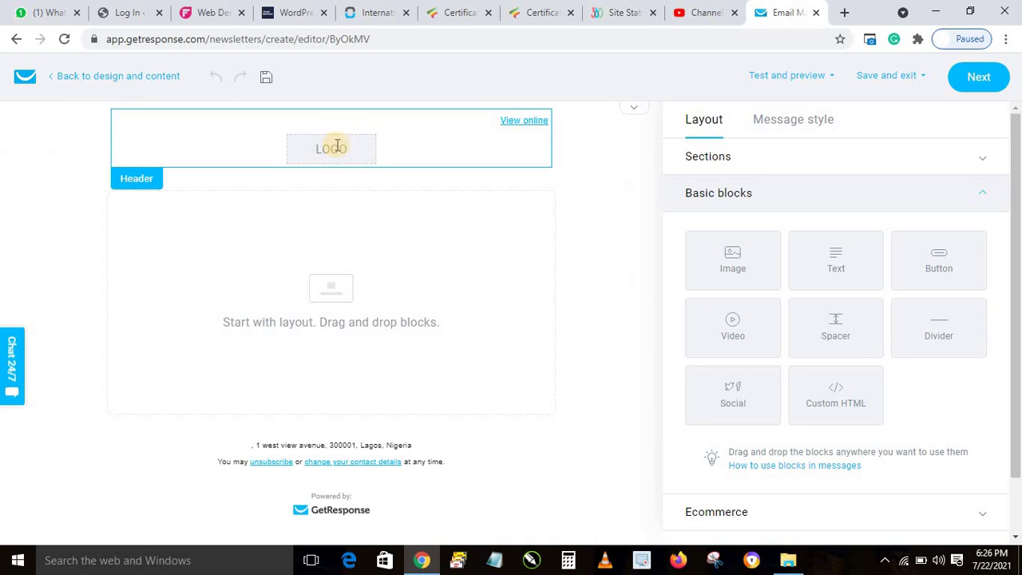
# - Upload Logo-removebg-preview from the computer and use it as the header logo
pyautogui.click(420, 136)
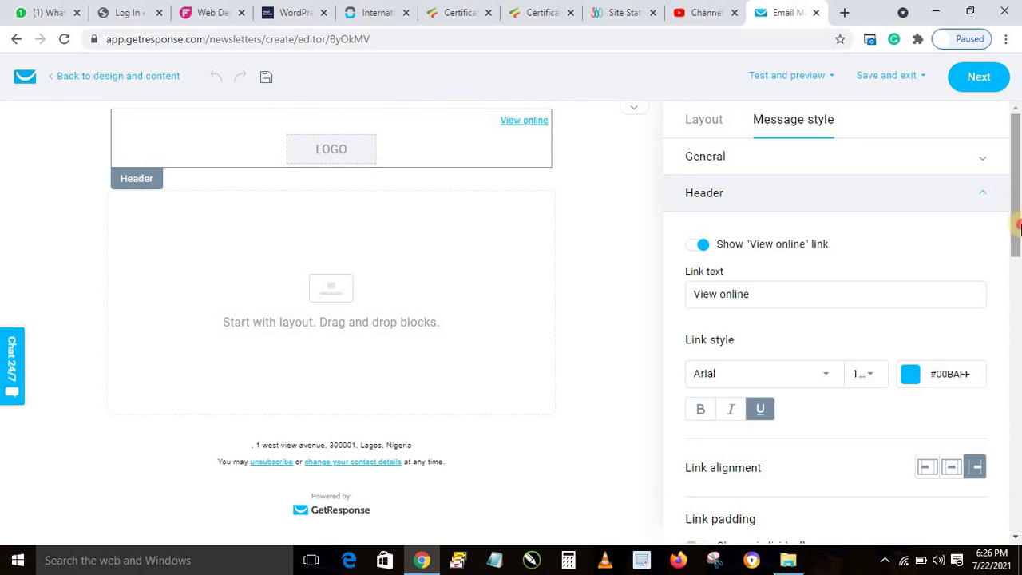
pyautogui.moveTo(1015, 225); pyautogui.dragTo(1014, 388)
pyautogui.click(717, 231)
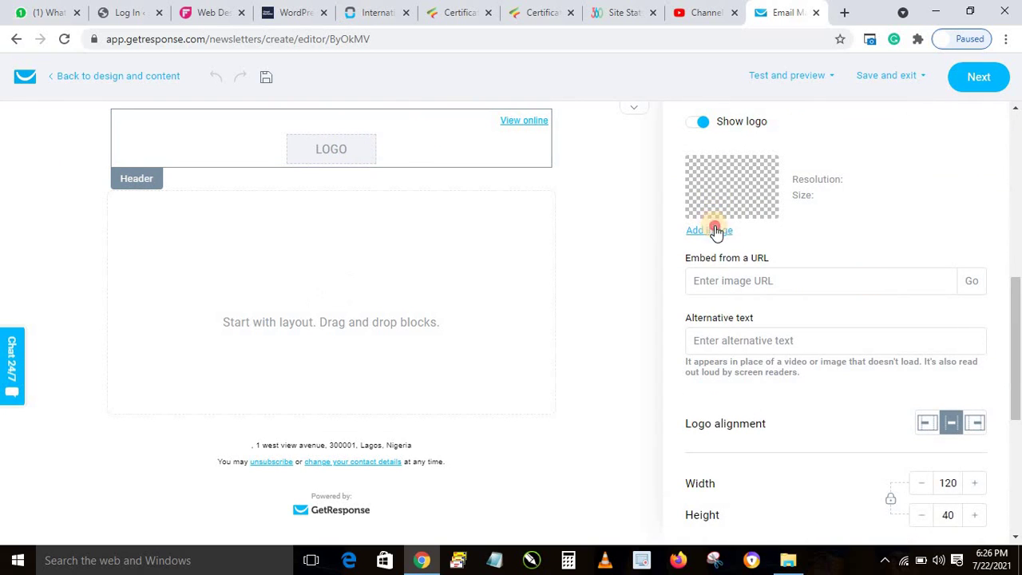
pyautogui.click(862, 208)
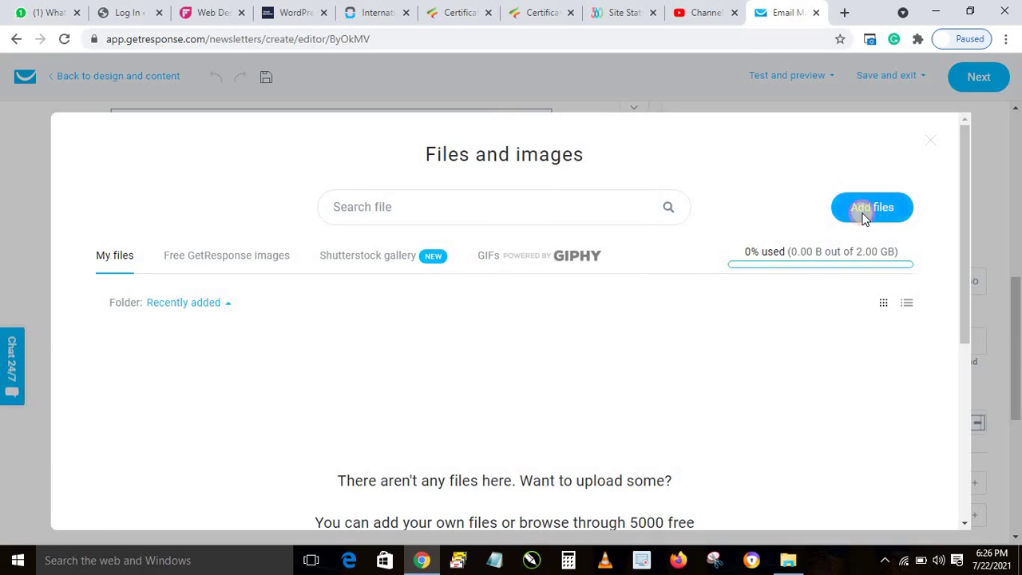
pyautogui.click(504, 288)
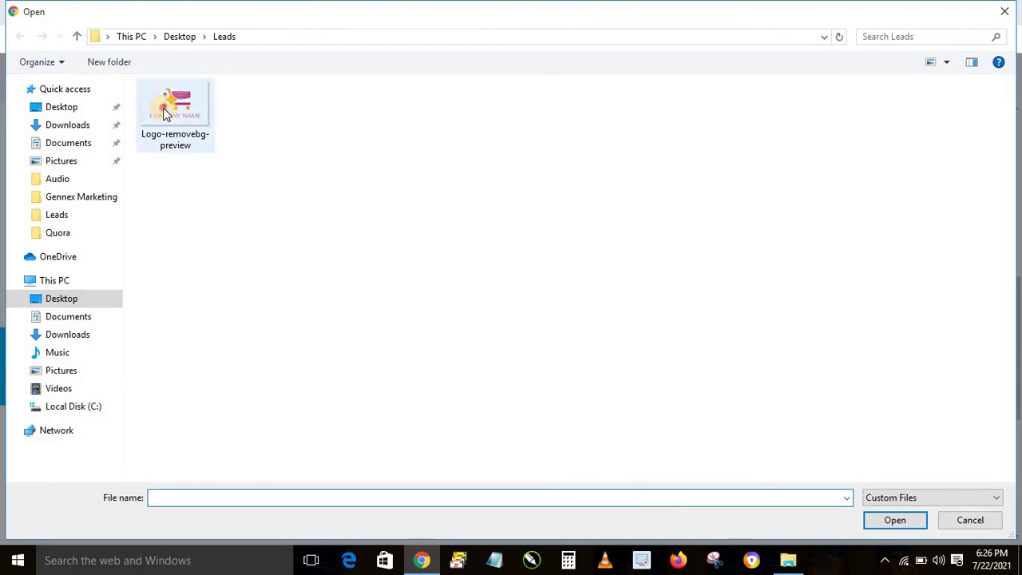
pyautogui.click(175, 112)
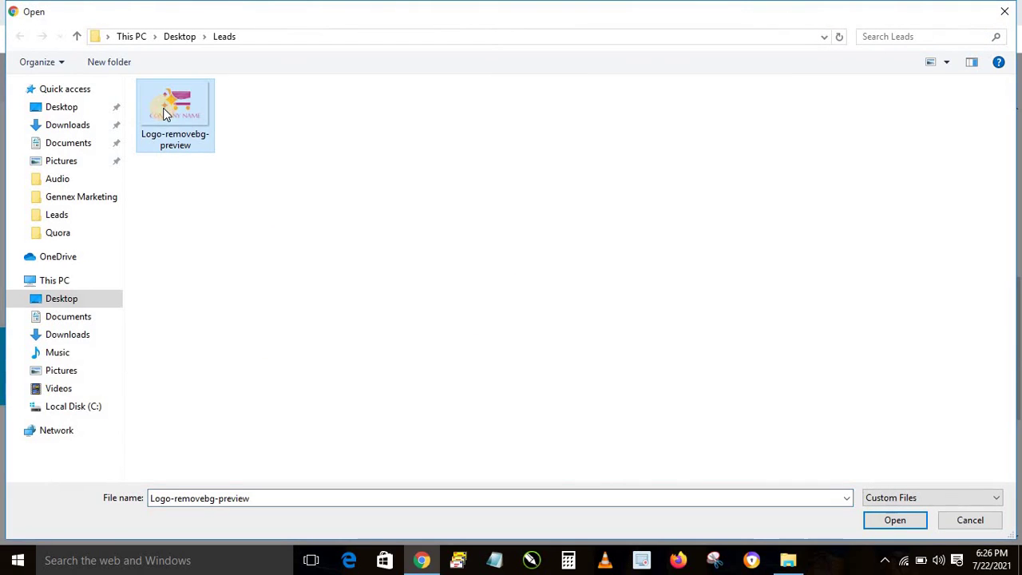
pyautogui.click(892, 520)
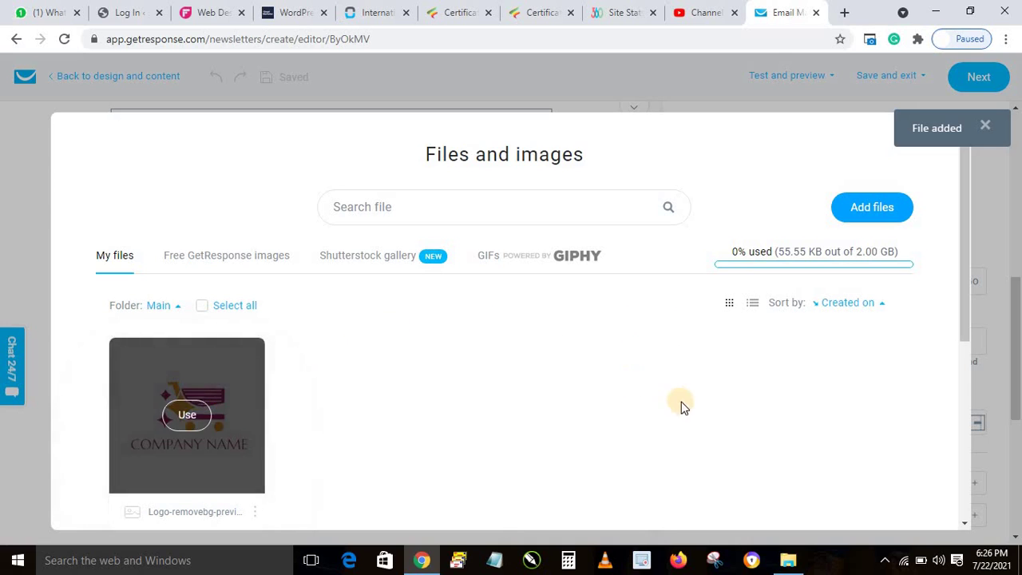
pyautogui.click(159, 407)
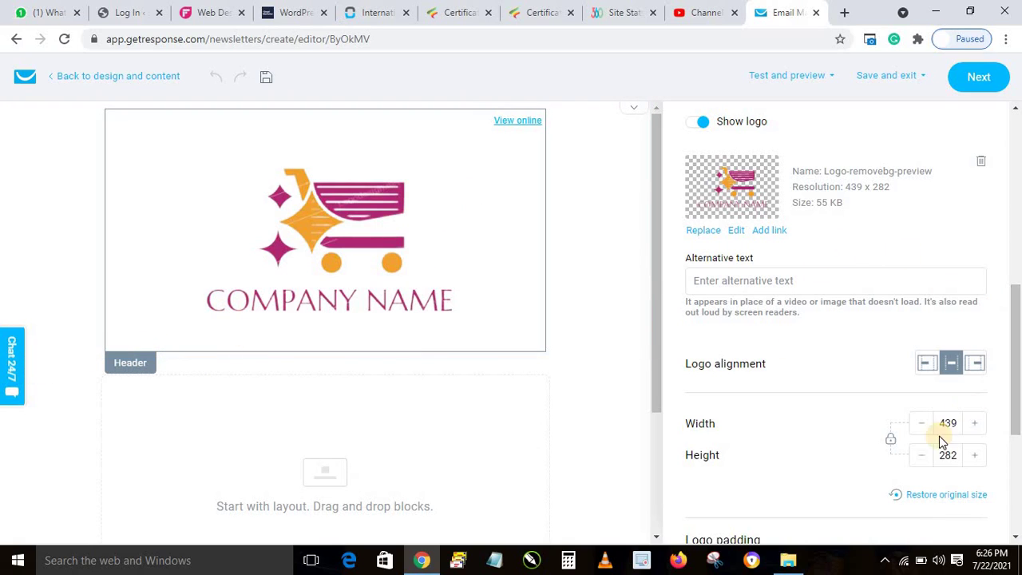
# - Reduce the header logo's width and height with the size minus buttons
pyautogui.click(919, 423)
pyautogui.click(918, 424)
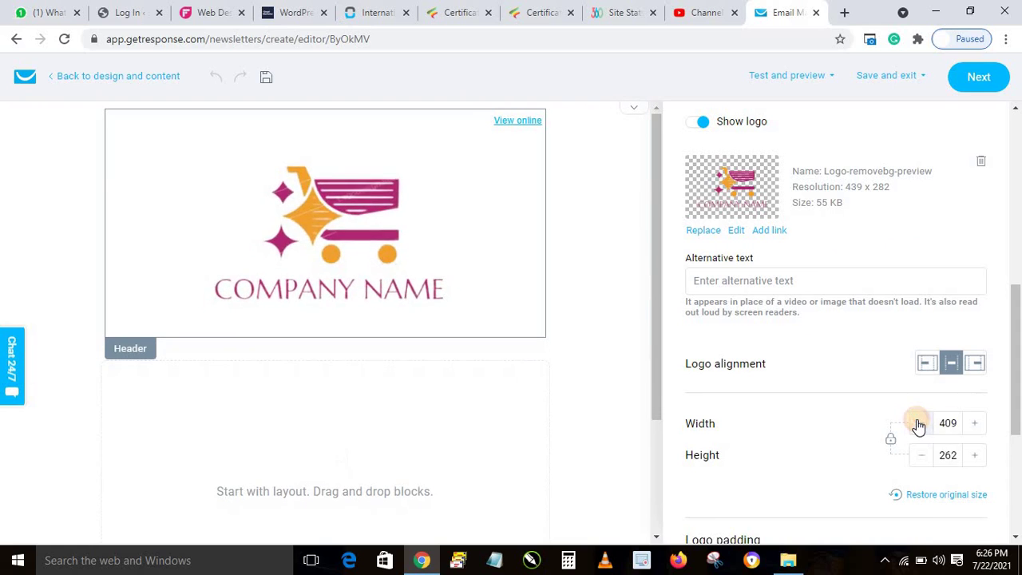
pyautogui.click(918, 423)
pyautogui.click(918, 423)
pyautogui.click(917, 423)
pyautogui.click(915, 424)
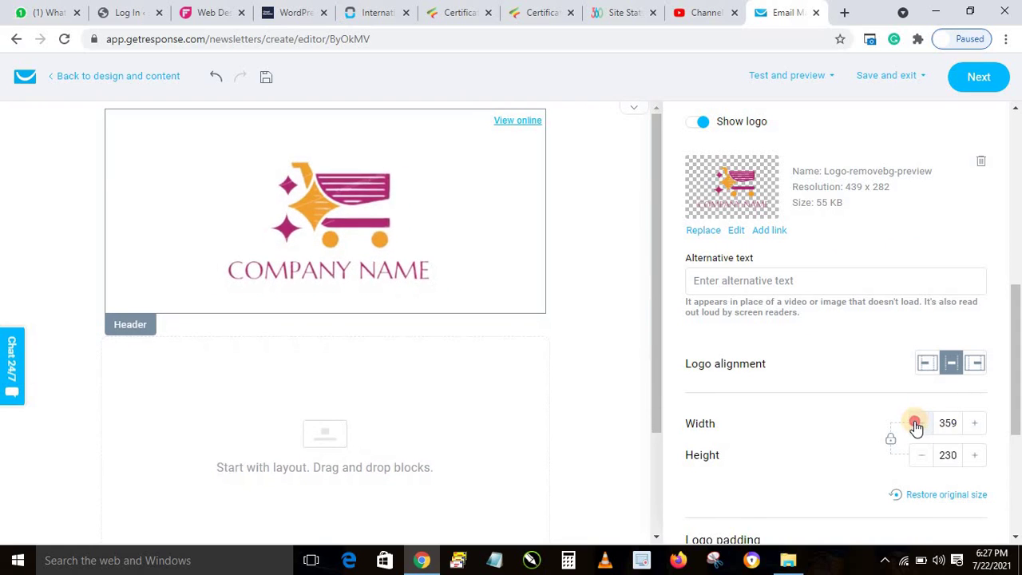
pyautogui.click(915, 424)
pyautogui.click(913, 426)
pyautogui.click(912, 425)
pyautogui.click(911, 424)
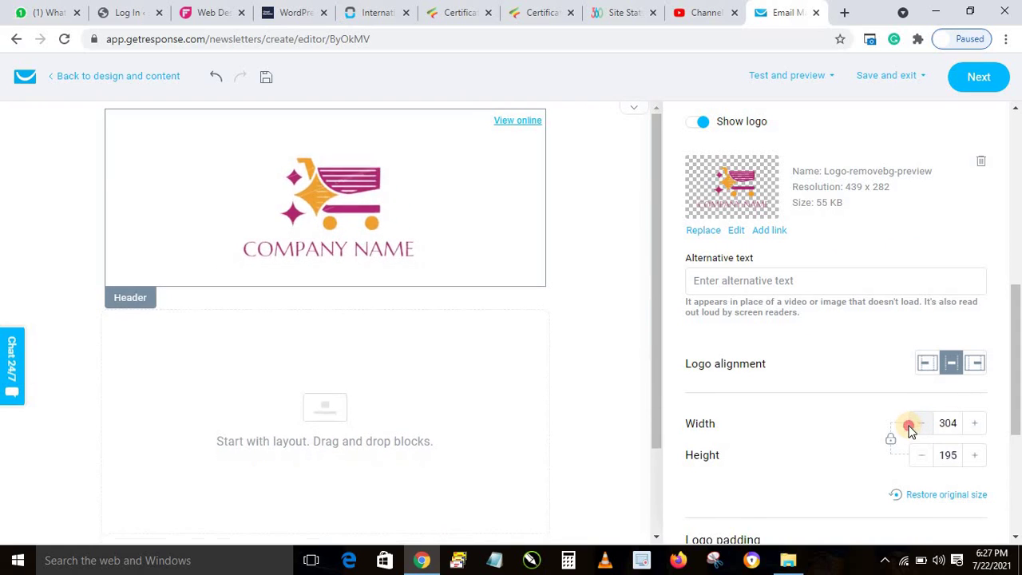
pyautogui.click(910, 424)
pyautogui.click(914, 426)
pyautogui.click(915, 425)
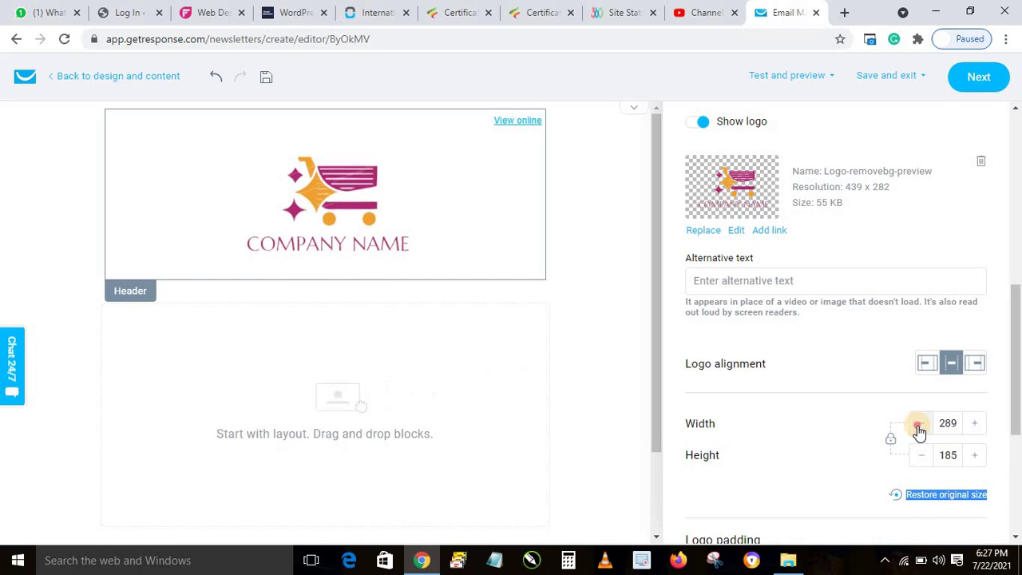
pyautogui.click(916, 426)
pyautogui.click(916, 426)
pyautogui.click(918, 427)
pyautogui.click(918, 427)
pyautogui.click(918, 427)
pyautogui.click(918, 427)
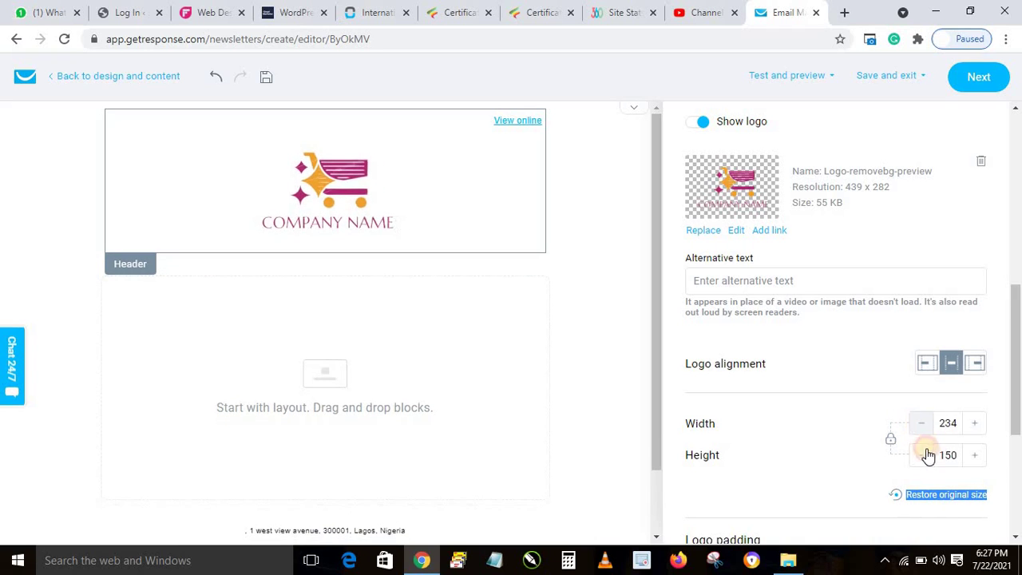
pyautogui.click(924, 456)
pyautogui.click(924, 458)
pyautogui.click(924, 458)
pyautogui.click(924, 458)
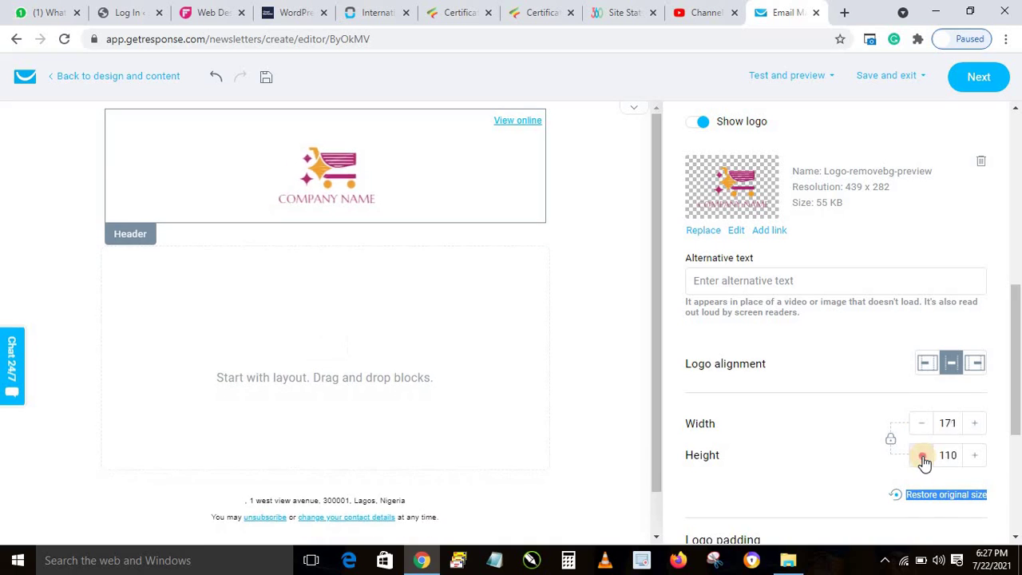
pyautogui.click(924, 458)
pyautogui.click(923, 458)
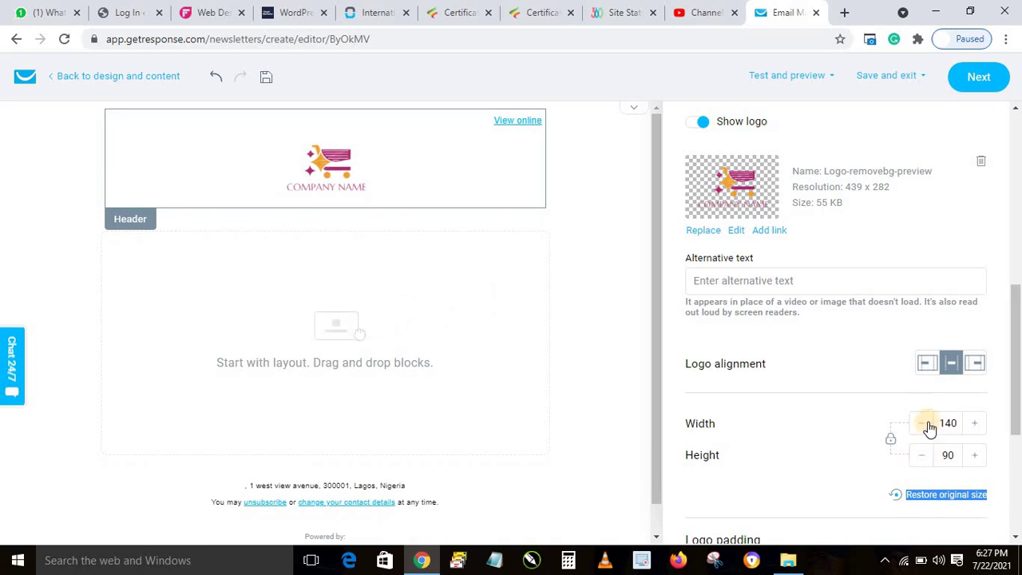
# - Left-align the header logo and bring its size down to 110 × 70
pyautogui.click(924, 365)
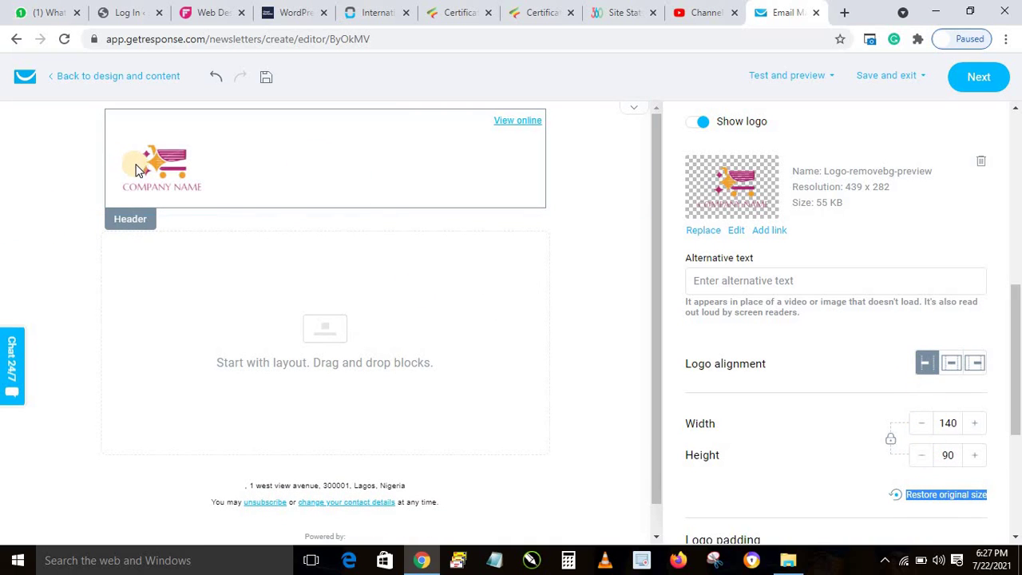
pyautogui.click(949, 364)
pyautogui.click(978, 369)
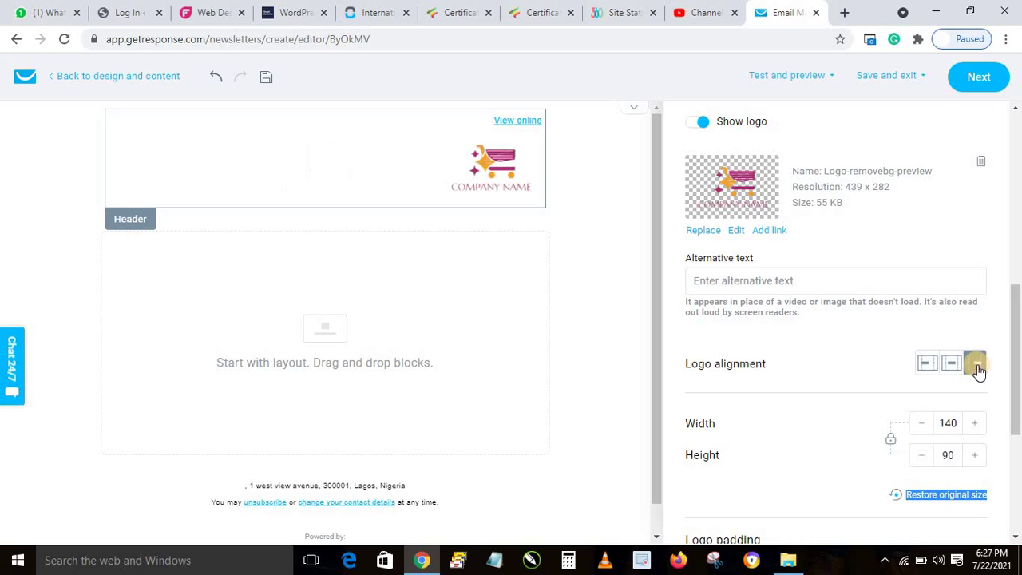
pyautogui.click(925, 367)
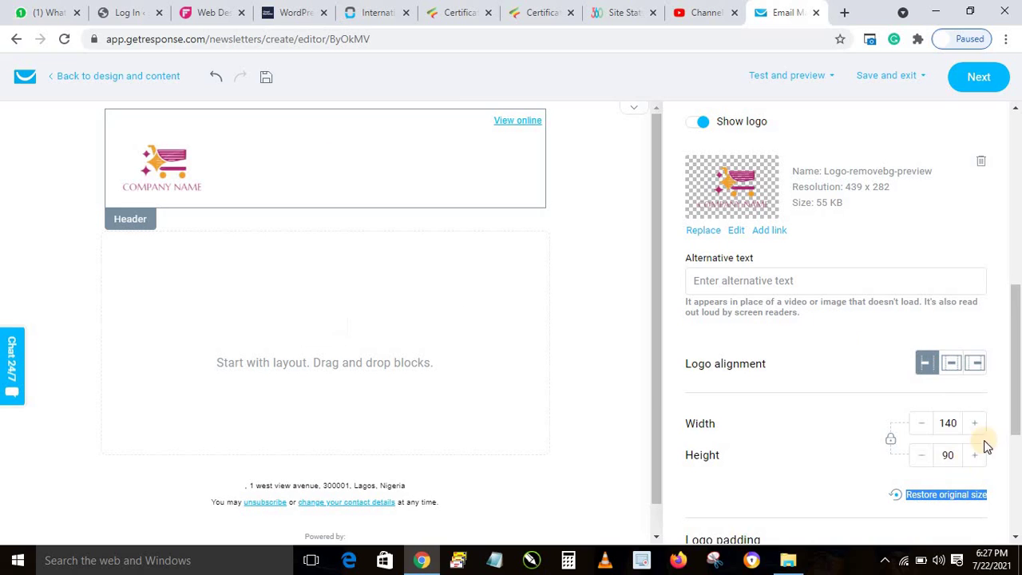
pyautogui.click(925, 428)
pyautogui.click(923, 431)
pyautogui.click(924, 432)
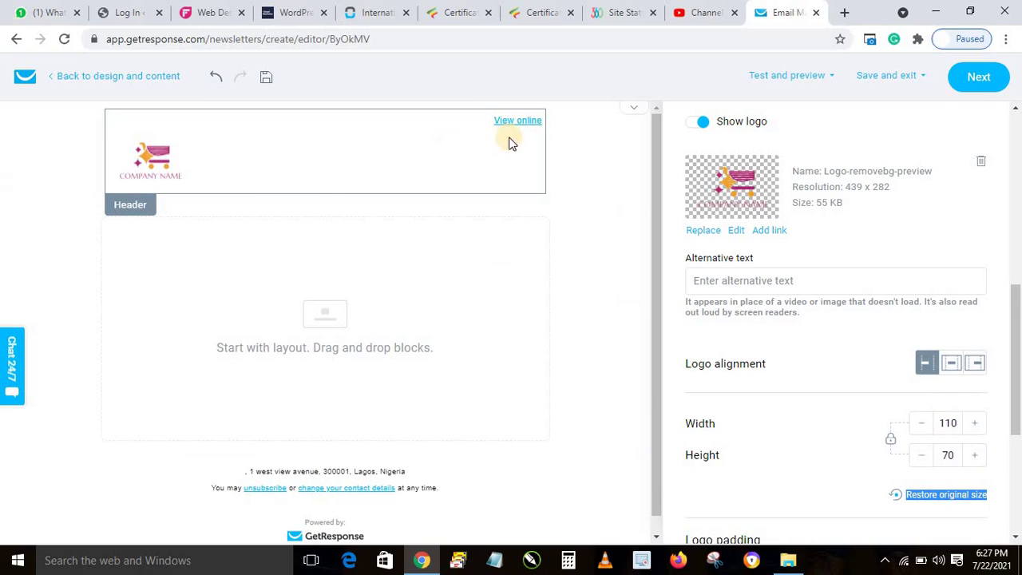
# - Turn off the Show "View online" link in the header settings
pyautogui.click(401, 140)
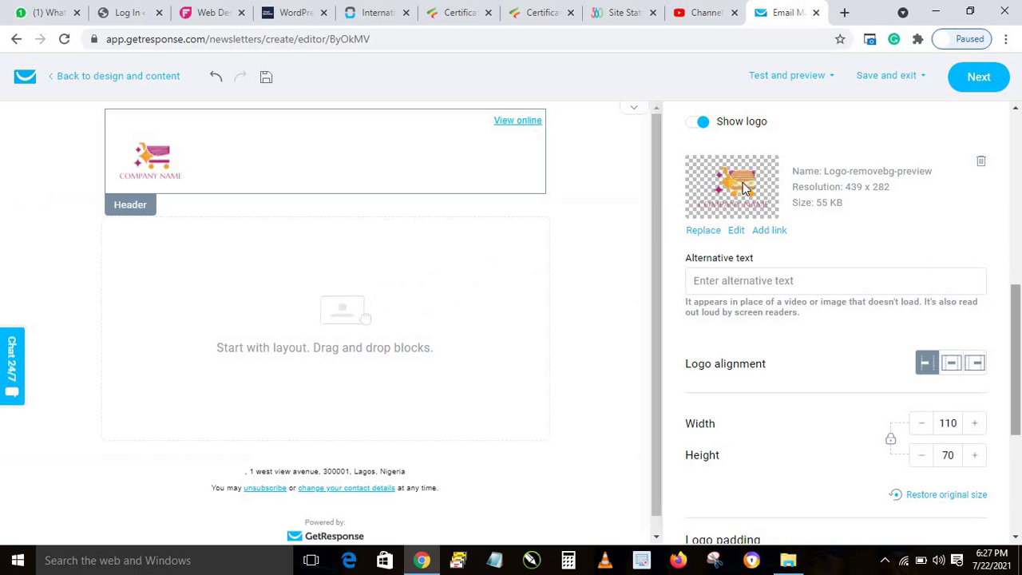
pyautogui.moveTo(1012, 312); pyautogui.dragTo(1010, 147)
pyautogui.click(698, 244)
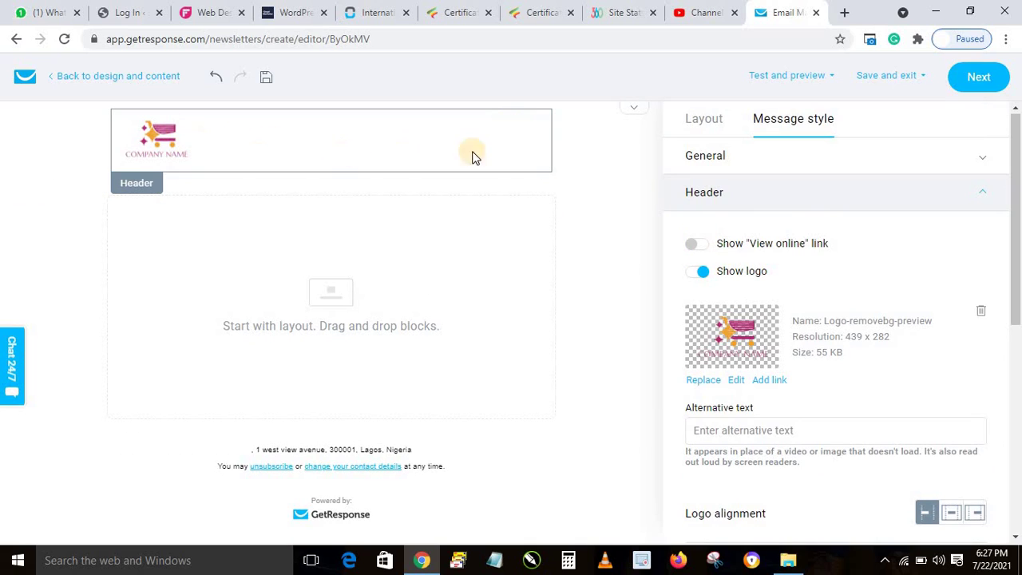
# - Set the header section background to yellow #FBE65D after trying blue and grey swatches
pyautogui.click(596, 146)
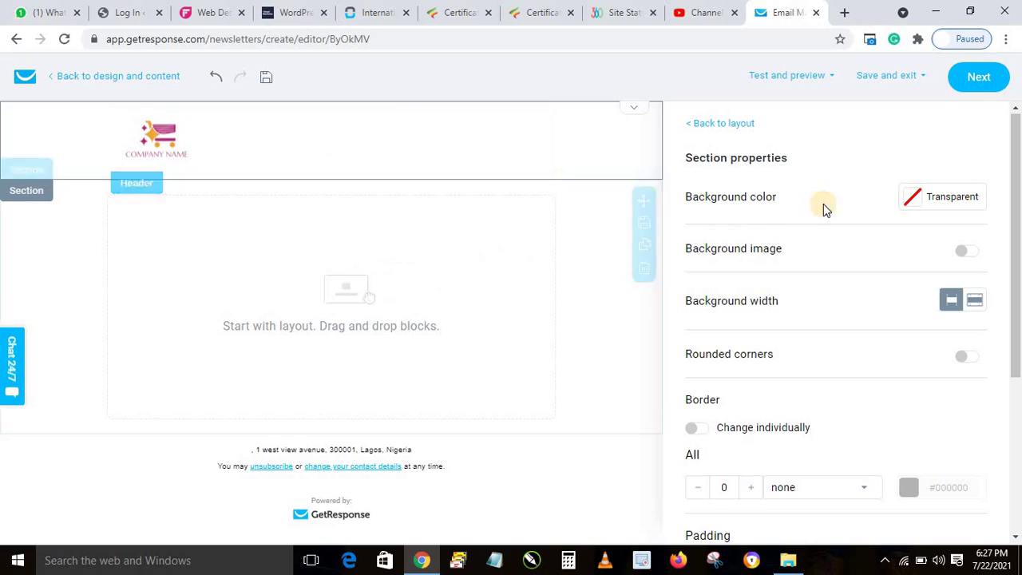
pyautogui.click(907, 198)
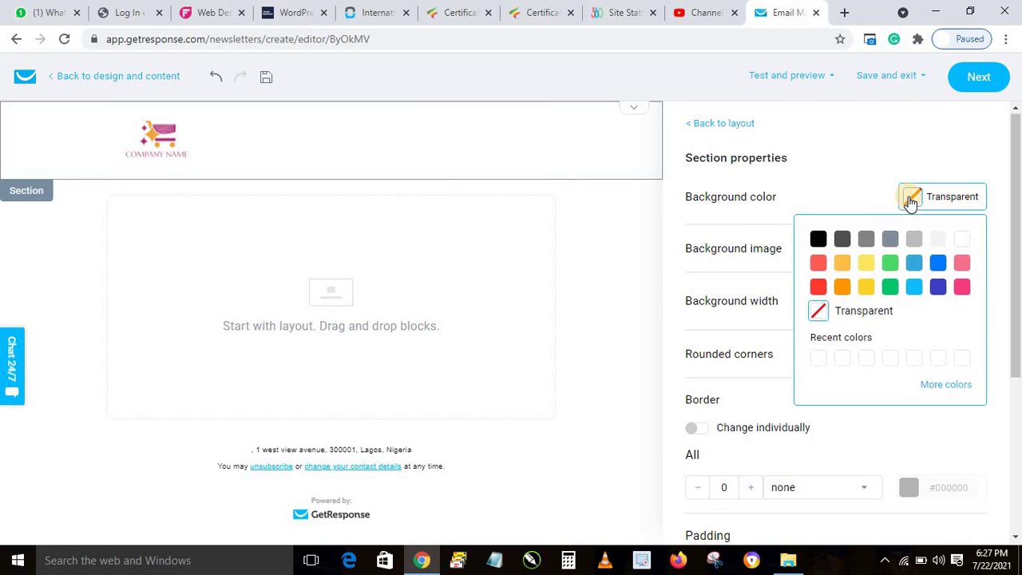
pyautogui.click(937, 287)
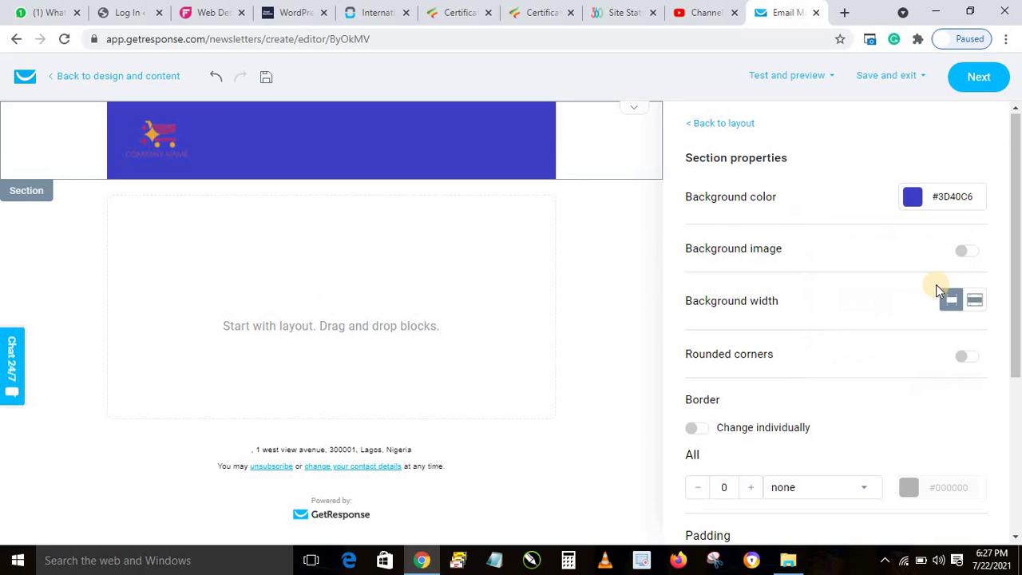
pyautogui.click(914, 198)
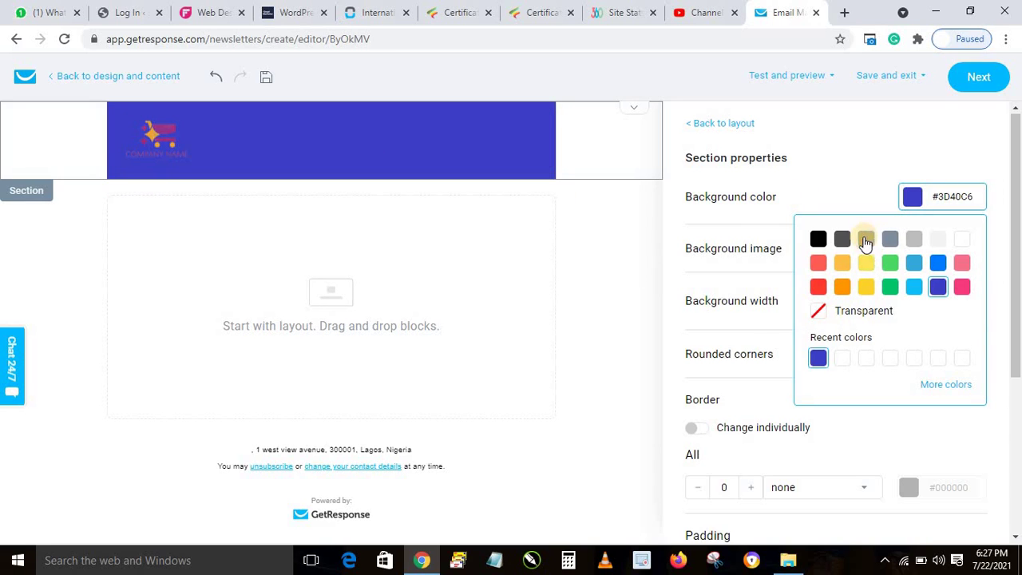
pyautogui.click(866, 240)
pyautogui.click(913, 198)
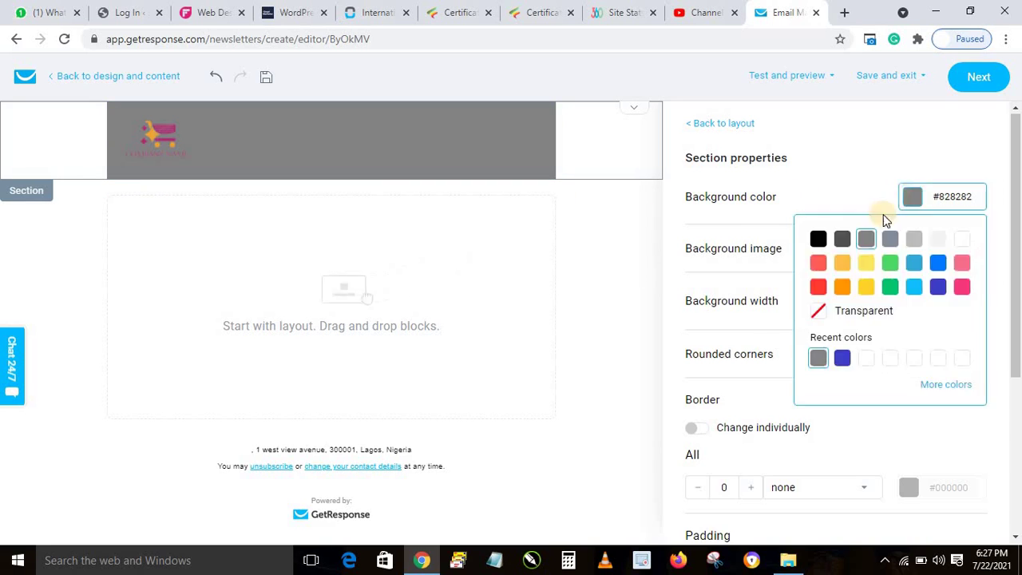
pyautogui.click(940, 240)
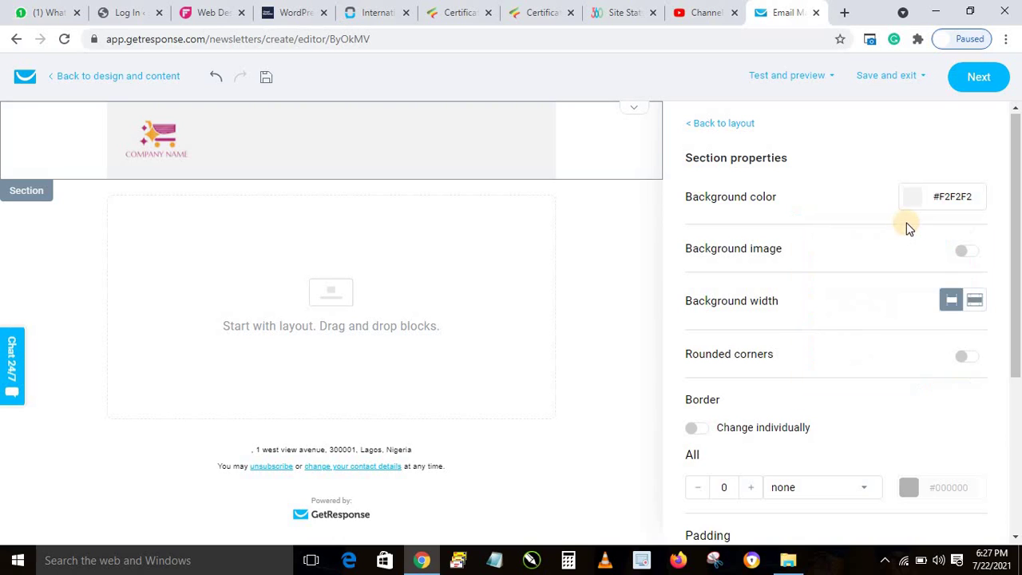
pyautogui.click(914, 198)
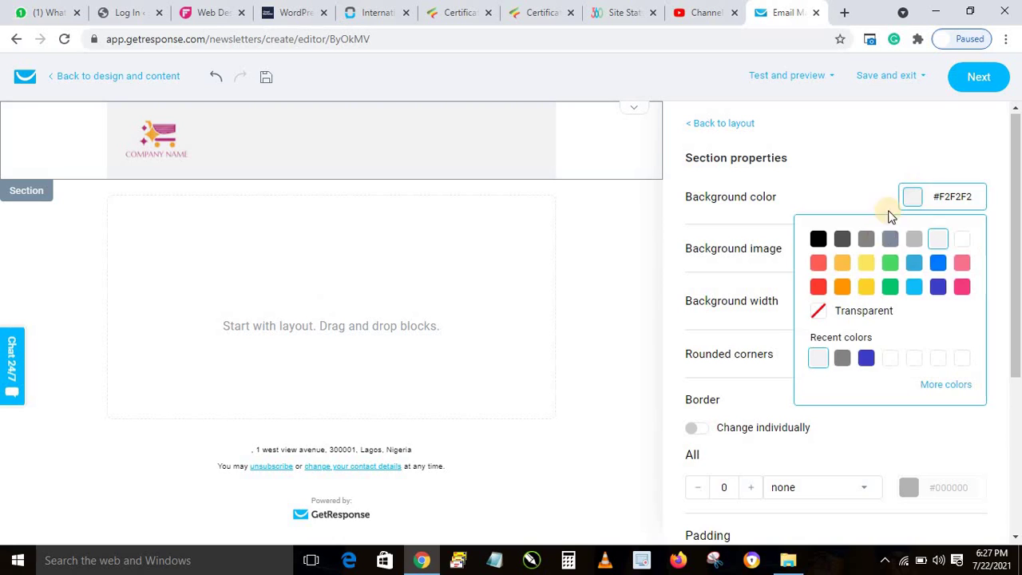
pyautogui.click(867, 264)
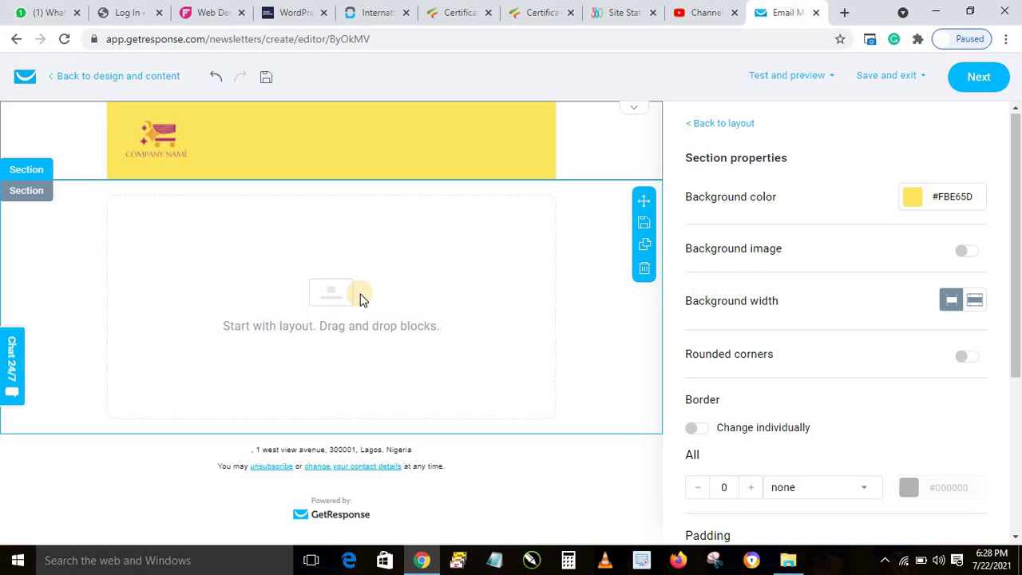
pyautogui.click(304, 281)
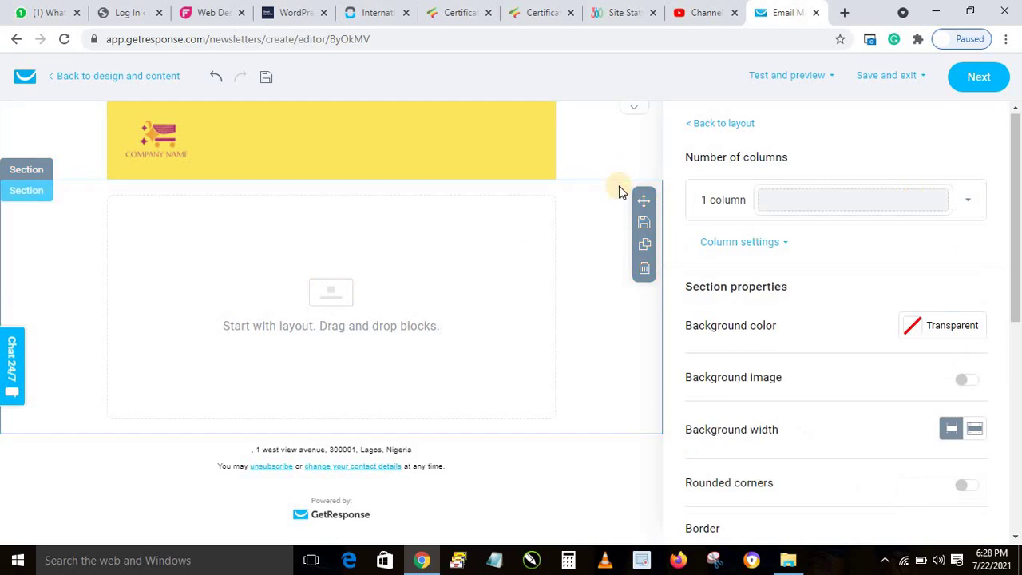
# - Drop a Text block under the header reading 'Hello' followed by the name field
pyautogui.click(719, 126)
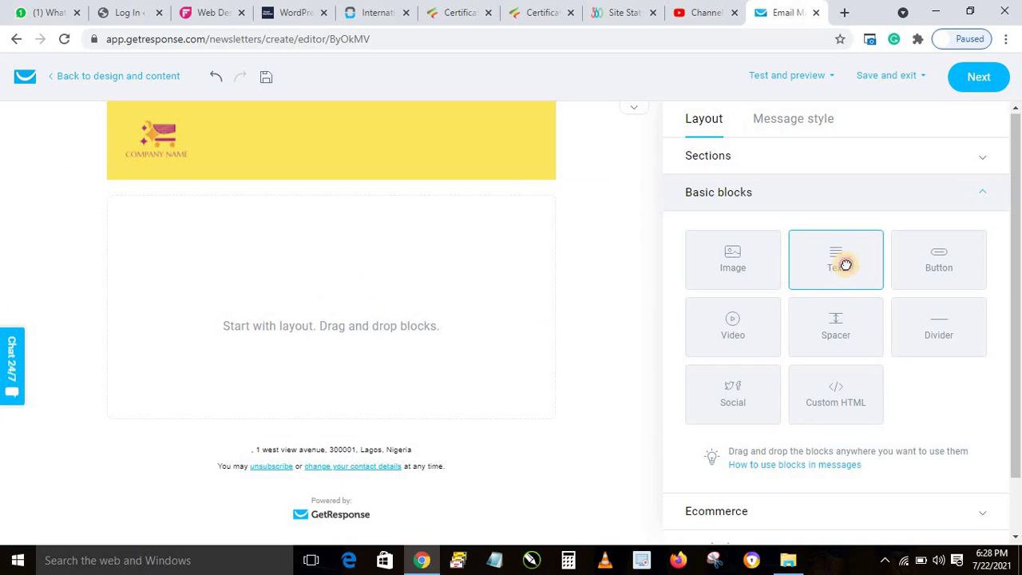
pyautogui.moveTo(843, 263); pyautogui.dragTo(320, 349)
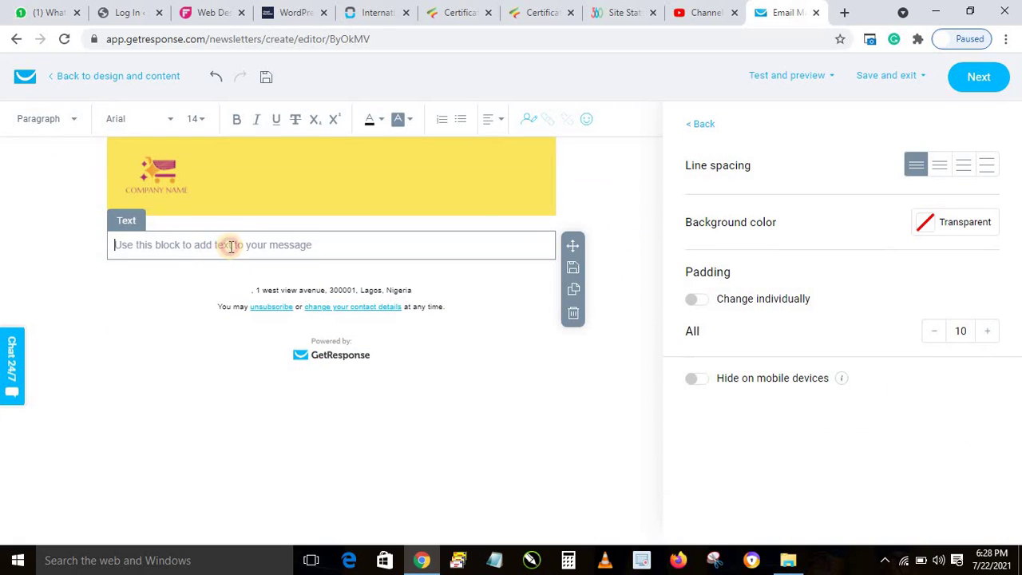
pyautogui.write('Hello')
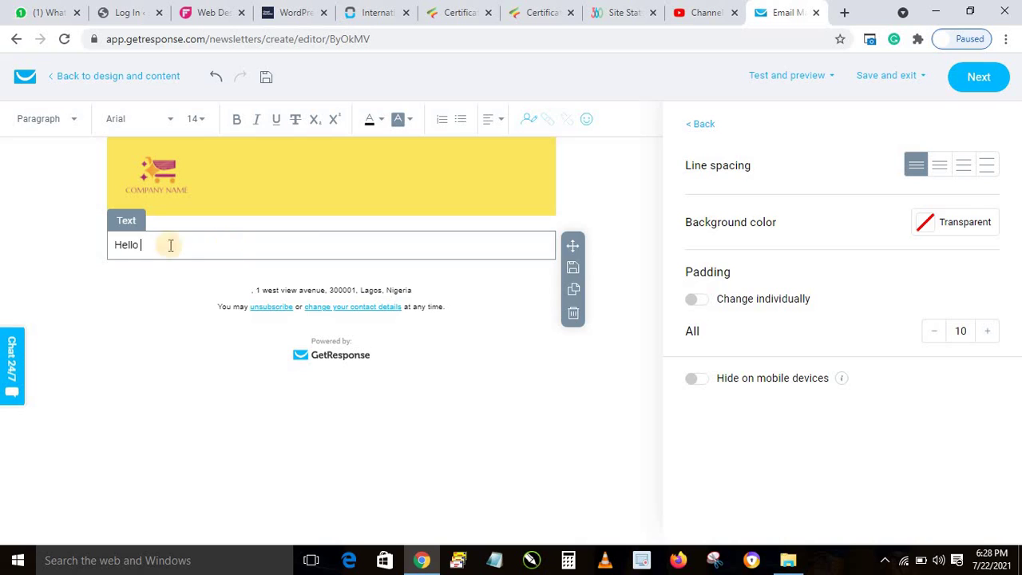
pyautogui.click(530, 120)
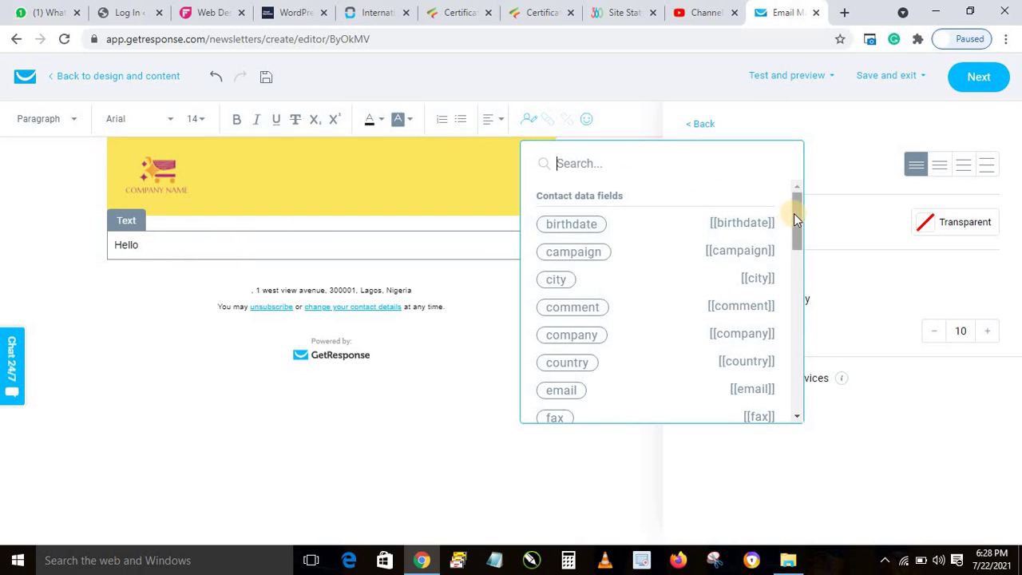
pyautogui.moveTo(796, 225); pyautogui.dragTo(796, 340)
pyautogui.click(562, 326)
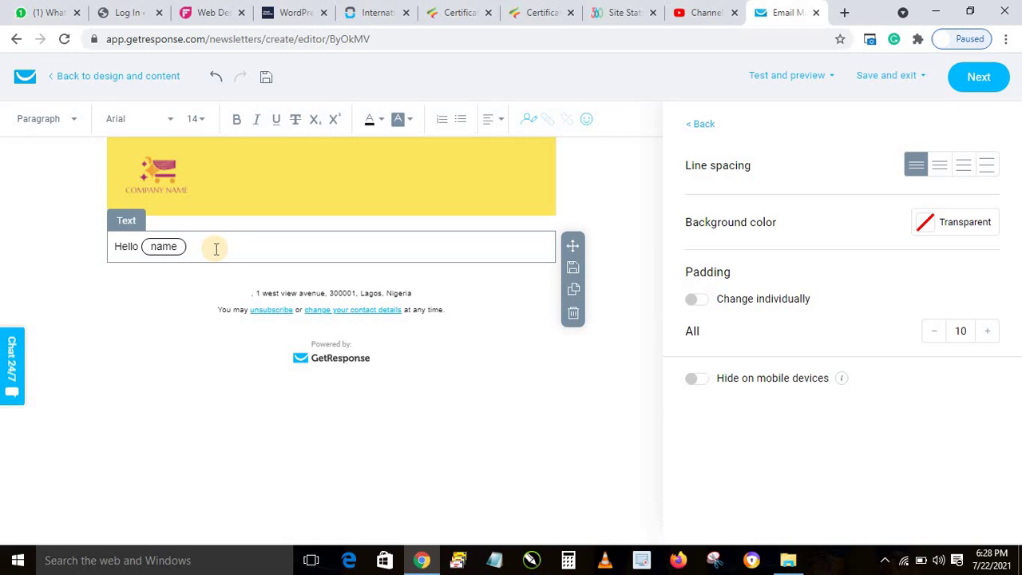
# - Fill the text block with three paragraphs of pasted 'This a promo' copy
pyautogui.press('Return')
pyautogui.press('Return')
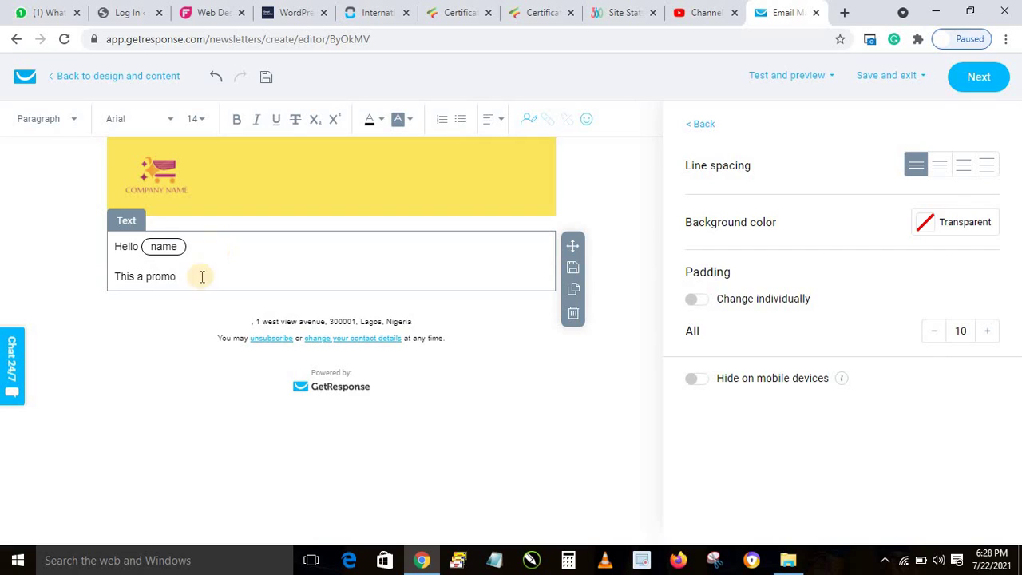
pyautogui.tripleClick(139, 275)
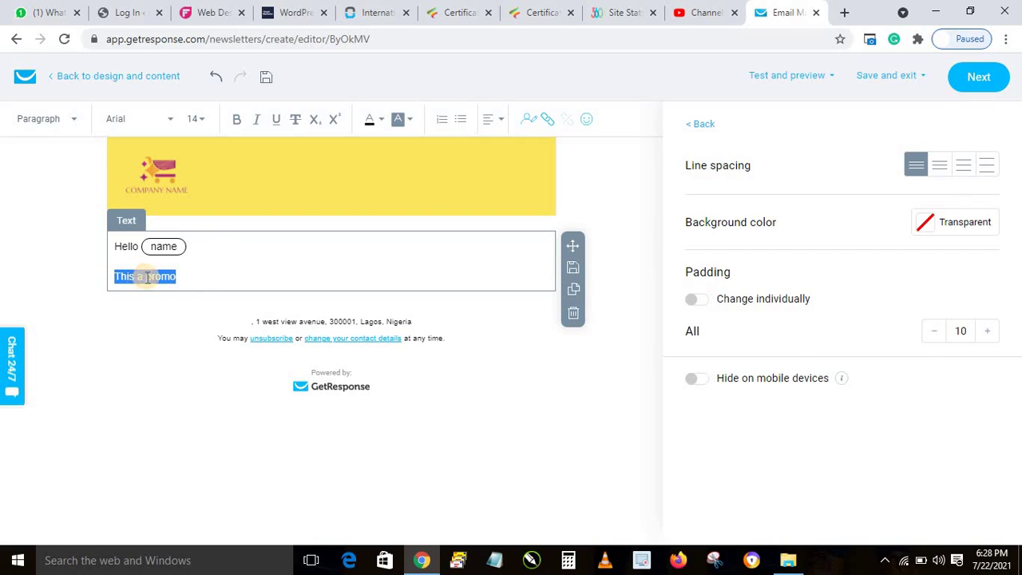
pyautogui.click(213, 277)
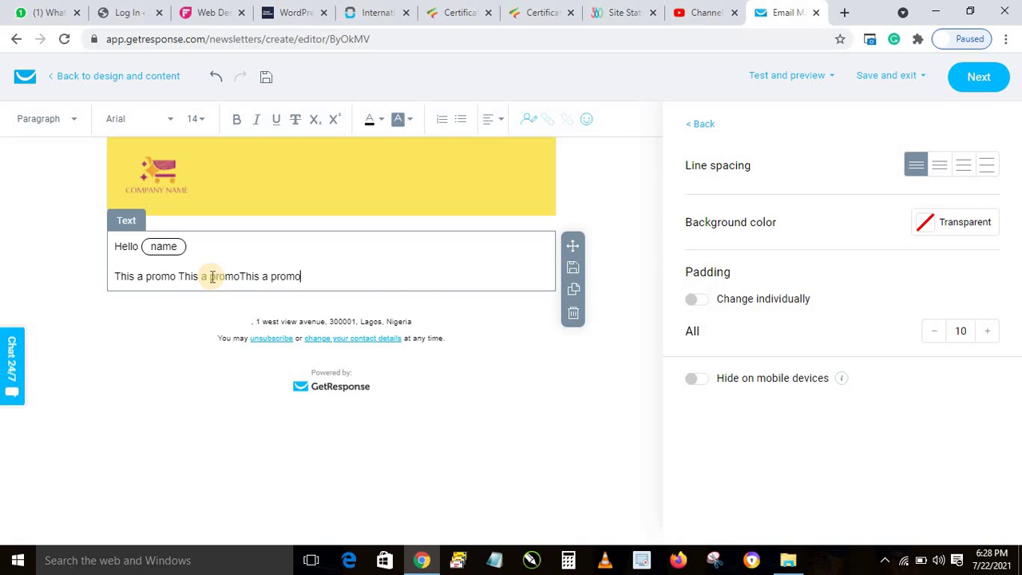
pyautogui.hotkey('ctrl', 'v')
pyautogui.hotkey('ctrl', 'v')
pyautogui.hotkey('ctrl', 'v')
pyautogui.hotkey('ctrl', 'v')
pyautogui.hotkey('ctrl', 'v')
pyautogui.hotkey('ctrl', 'v')
pyautogui.hotkey('ctrl', 'v')
pyautogui.hotkey('ctrl', 'v')
pyautogui.hotkey('ctrl', 'v')
pyautogui.hotkey('ctrl', 'v')
pyautogui.hotkey('ctrl', 'v')
pyautogui.hotkey('ctrl', 'v')
pyautogui.hotkey('ctrl', 'v')
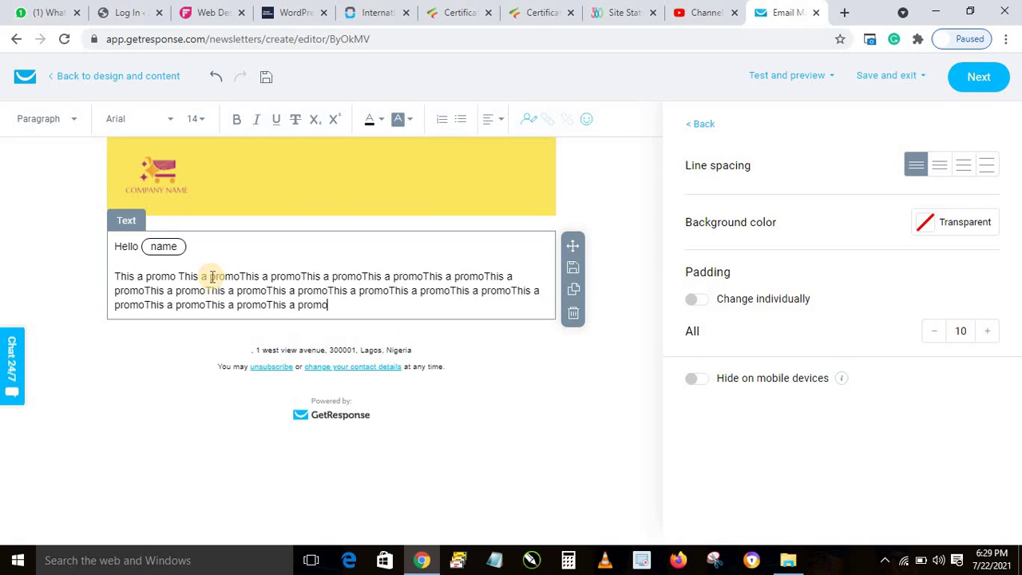
pyautogui.hotkey('ctrl', 'v')
pyautogui.hotkey('ctrl', 'v')
pyautogui.hotkey('ctrl', 'v')
pyautogui.hotkey('ctrl', 'v')
pyautogui.press('Return')
pyautogui.press('Return')
pyautogui.press('Return')
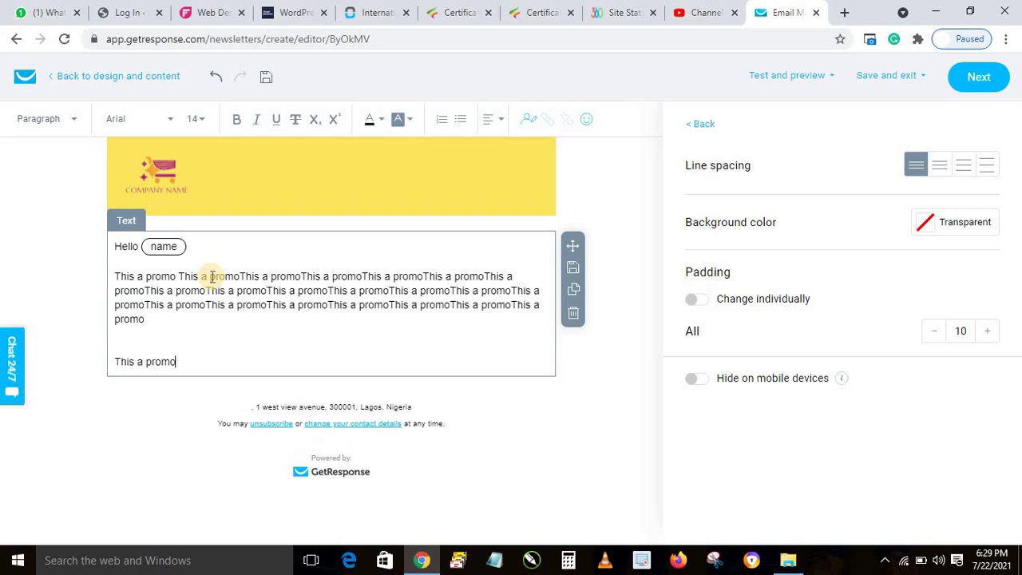
pyautogui.hotkey('ctrl', 'v')
pyautogui.hotkey('ctrl', 'v')
pyautogui.hotkey('ctrl', 'v')
pyautogui.hotkey('ctrl', 'v')
pyautogui.hotkey('ctrl', 'v')
pyautogui.hotkey('ctrl', 'v')
pyautogui.hotkey('ctrl', 'v')
pyautogui.hotkey('ctrl', 'v')
pyautogui.hotkey('ctrl', 'v')
pyautogui.hotkey('ctrl', 'v')
pyautogui.hotkey('ctrl', 'v')
pyautogui.press('Return')
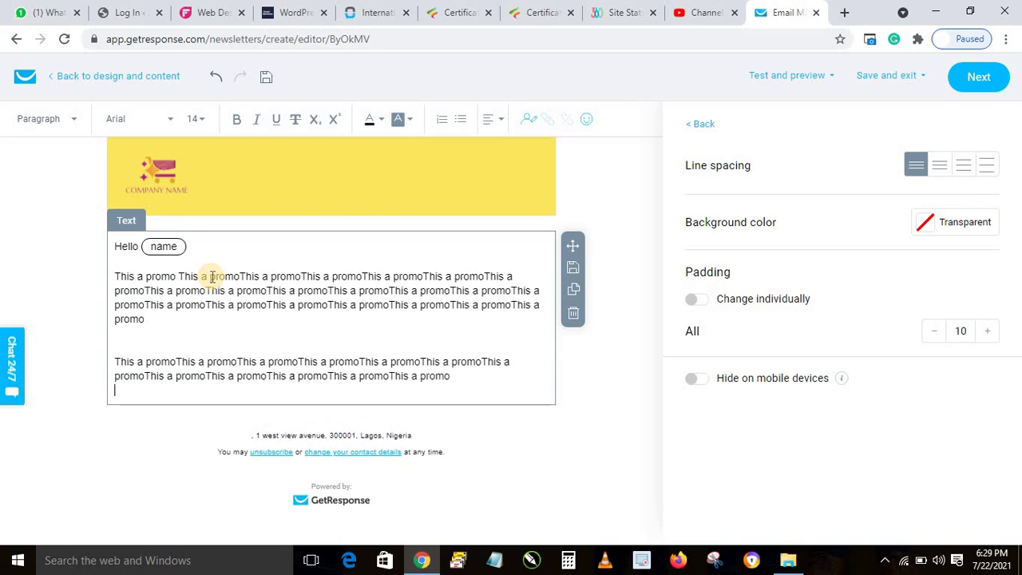
pyautogui.press('Return')
pyautogui.press('Return')
pyautogui.hotkey('ctrl', 'v')
pyautogui.hotkey('ctrl', 'v')
pyautogui.hotkey('ctrl', 'v')
pyautogui.hotkey('ctrl', 'v')
pyautogui.hotkey('ctrl', 'v')
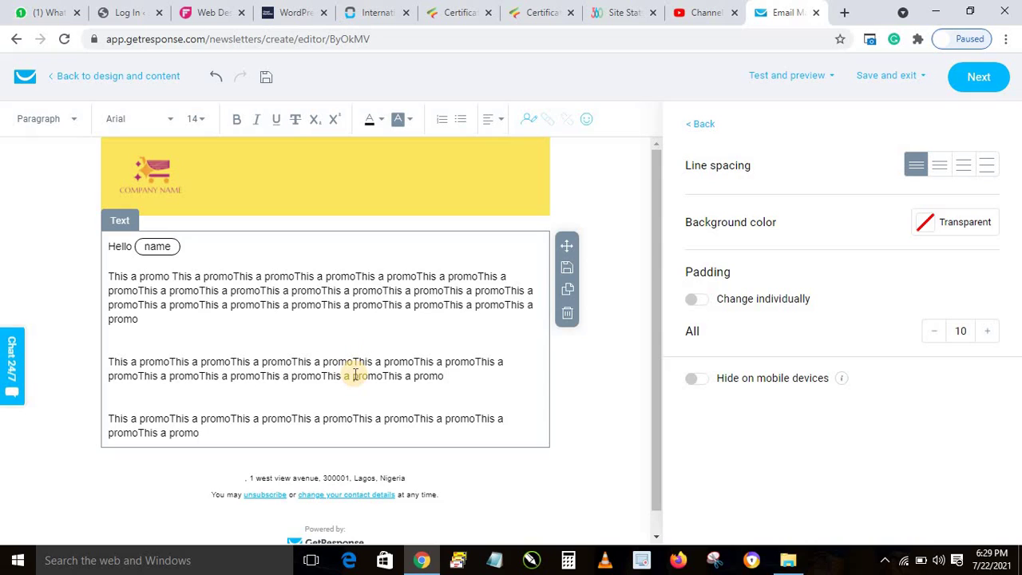
pyautogui.press('Return')
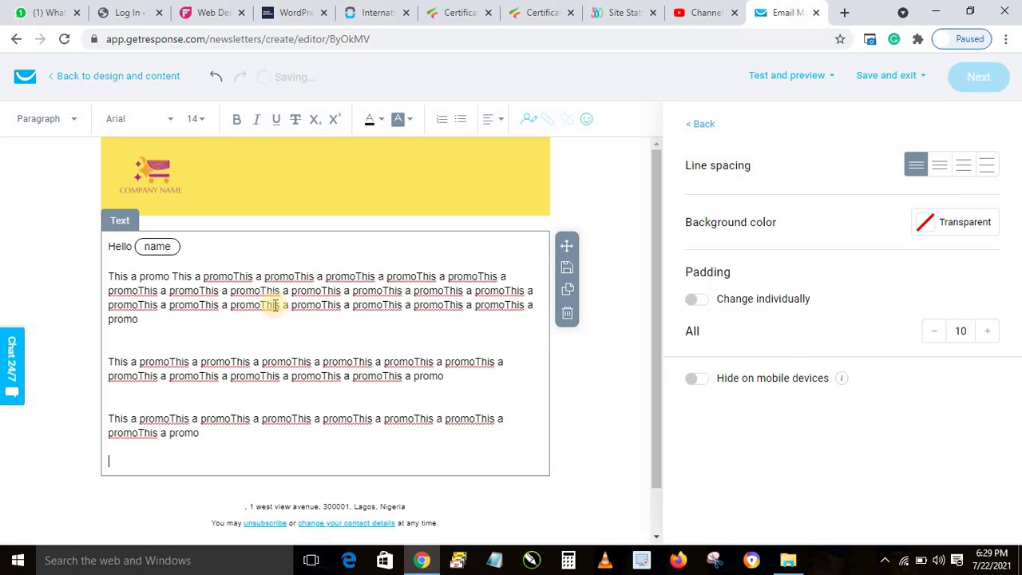
# - Set the body section's background to blue #3D40C6 instead of yellow
pyautogui.click(593, 266)
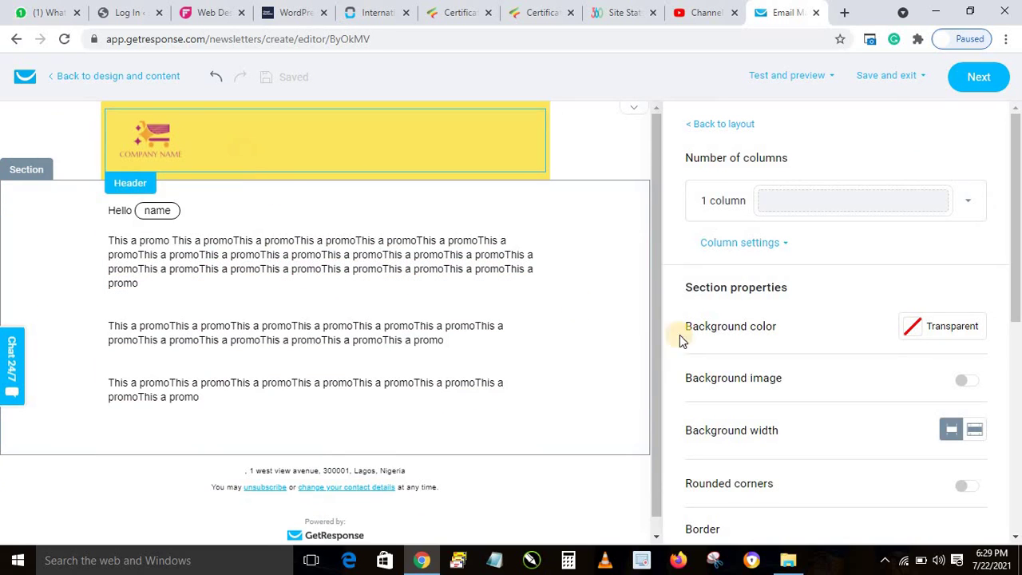
pyautogui.click(915, 329)
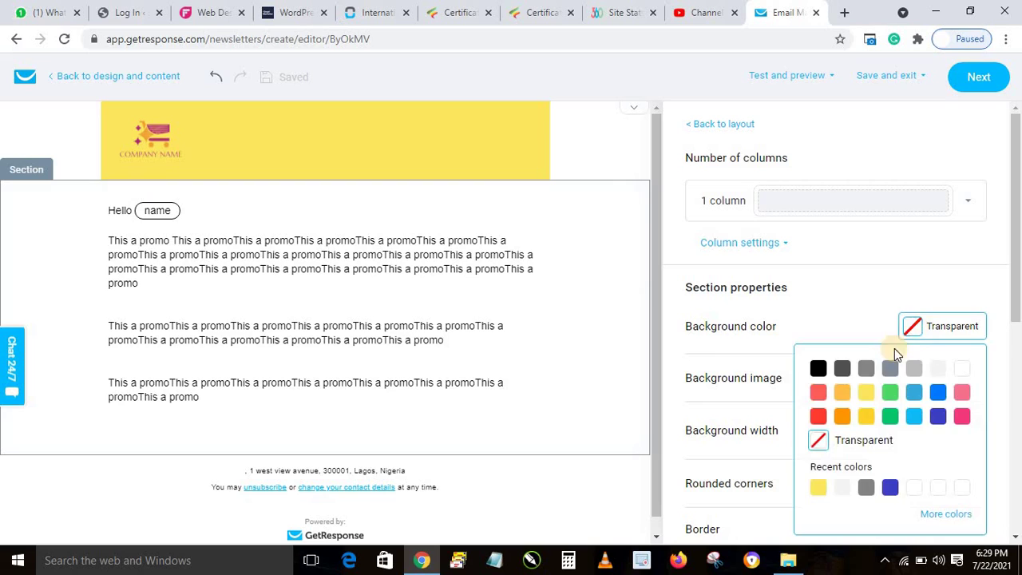
pyautogui.click(866, 397)
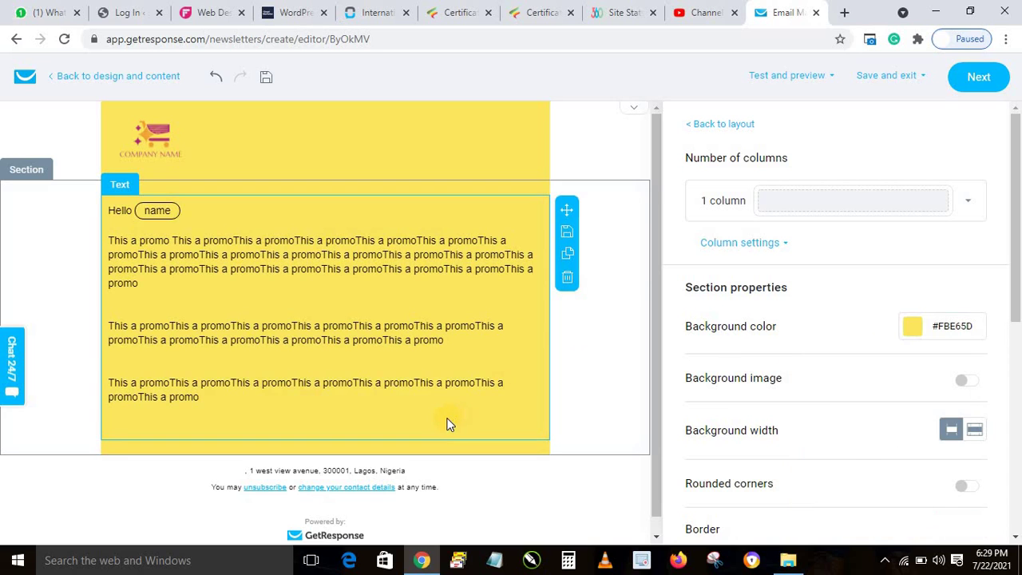
pyautogui.click(910, 330)
pyautogui.click(889, 487)
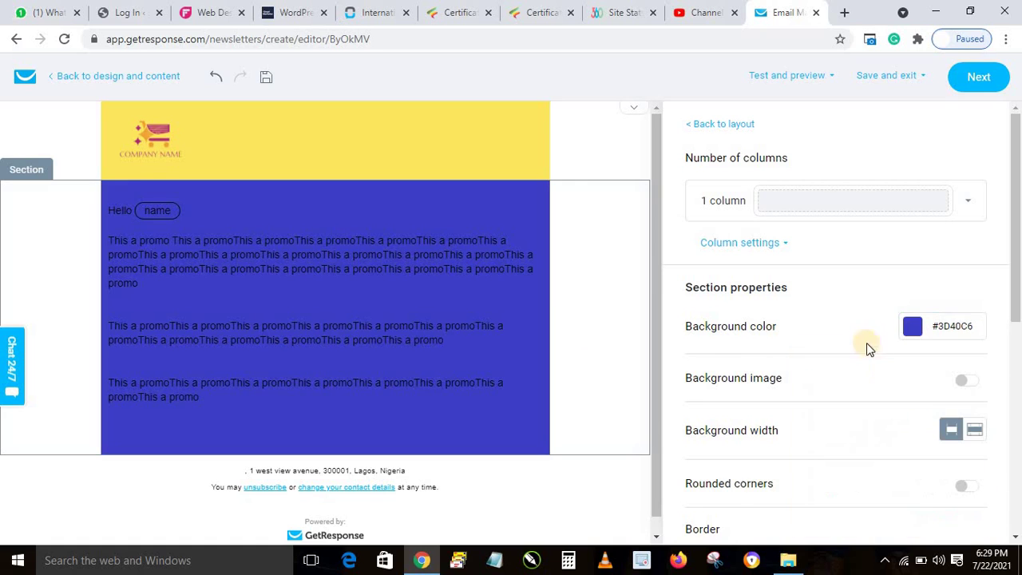
pyautogui.click(280, 267)
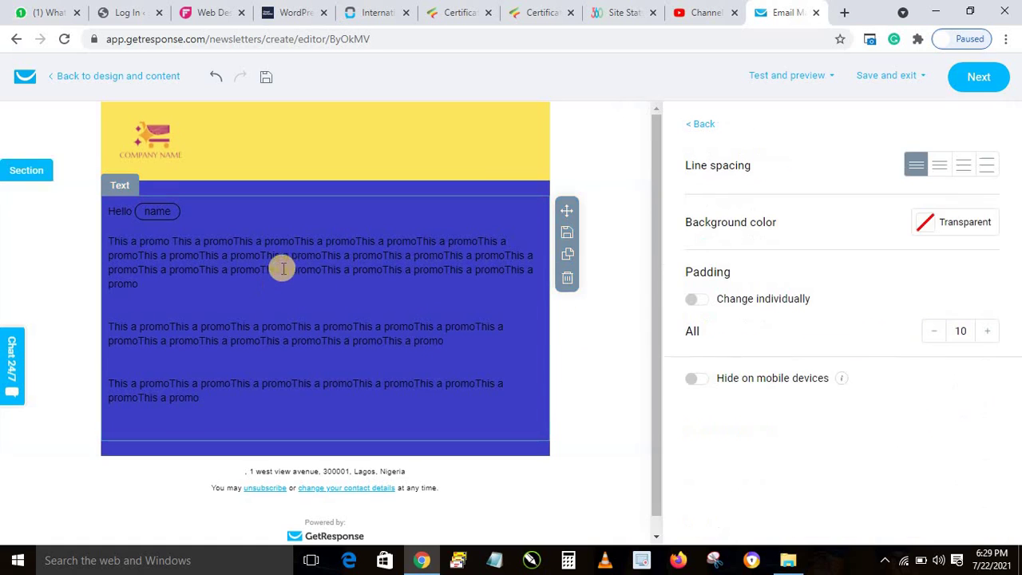
# - Colour all the greeting and promo text white, then close the text block
pyautogui.hotkey('ctrl', 'a')
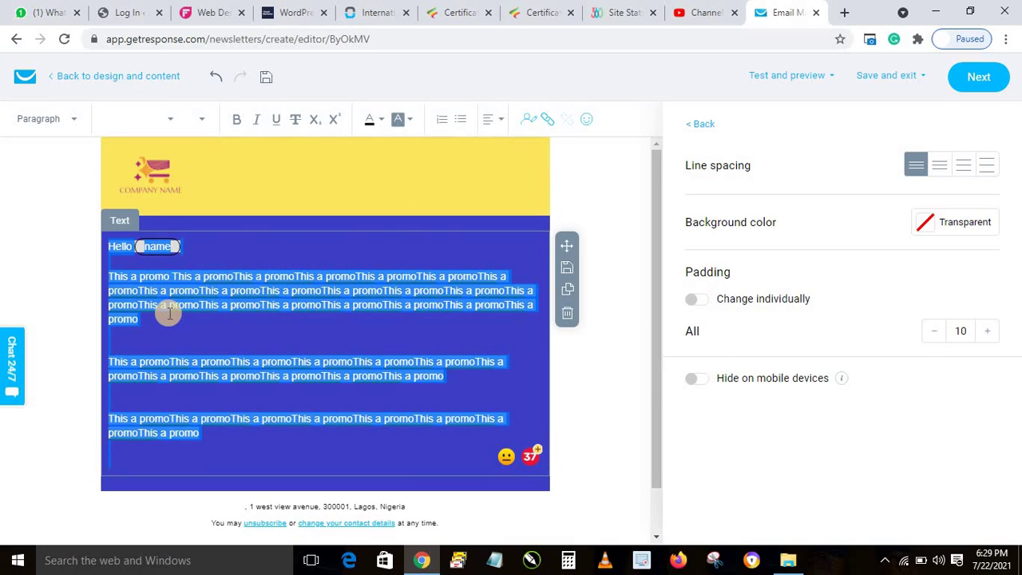
pyautogui.click(382, 121)
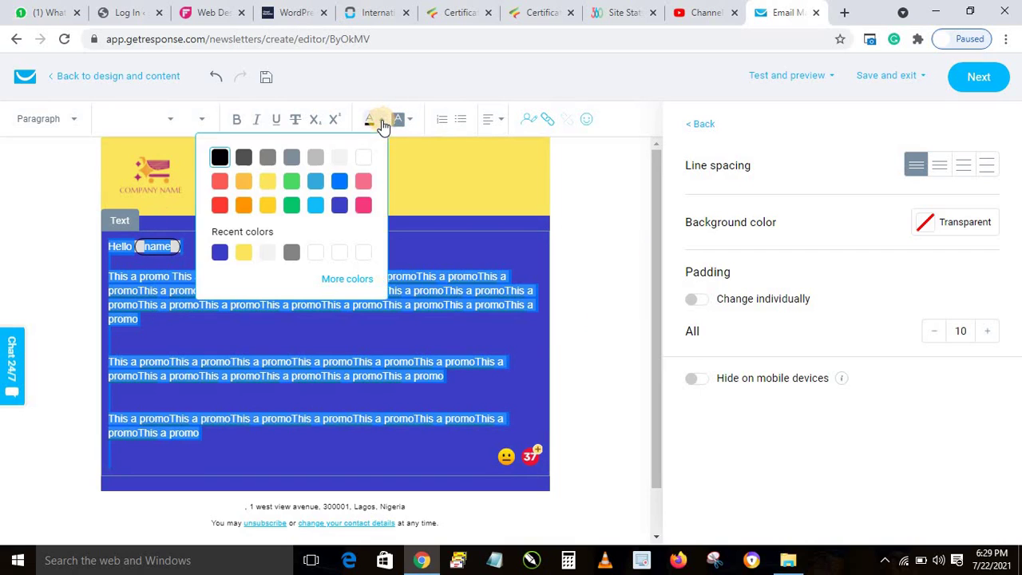
pyautogui.click(366, 160)
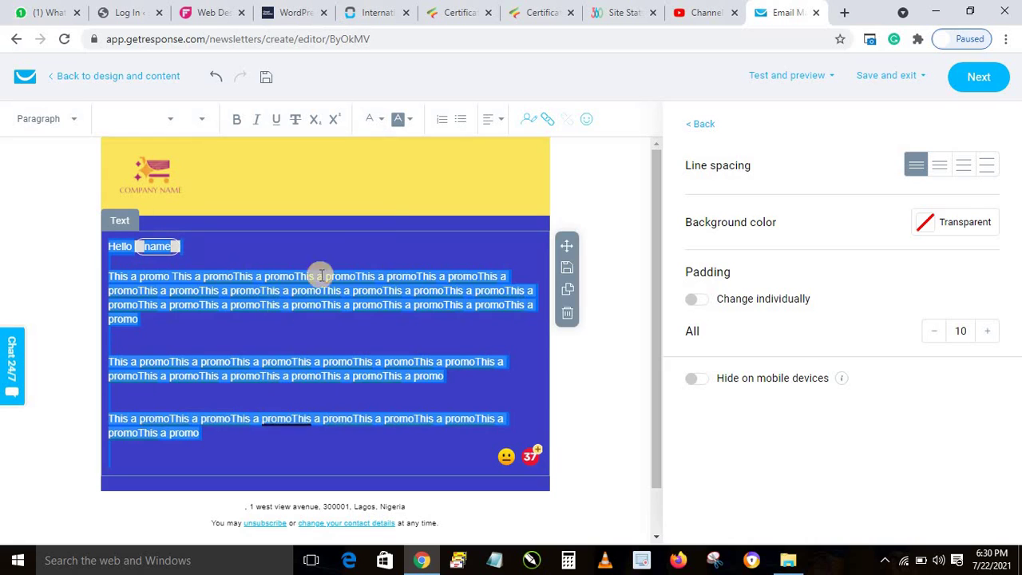
pyautogui.click(381, 120)
pyautogui.click(363, 162)
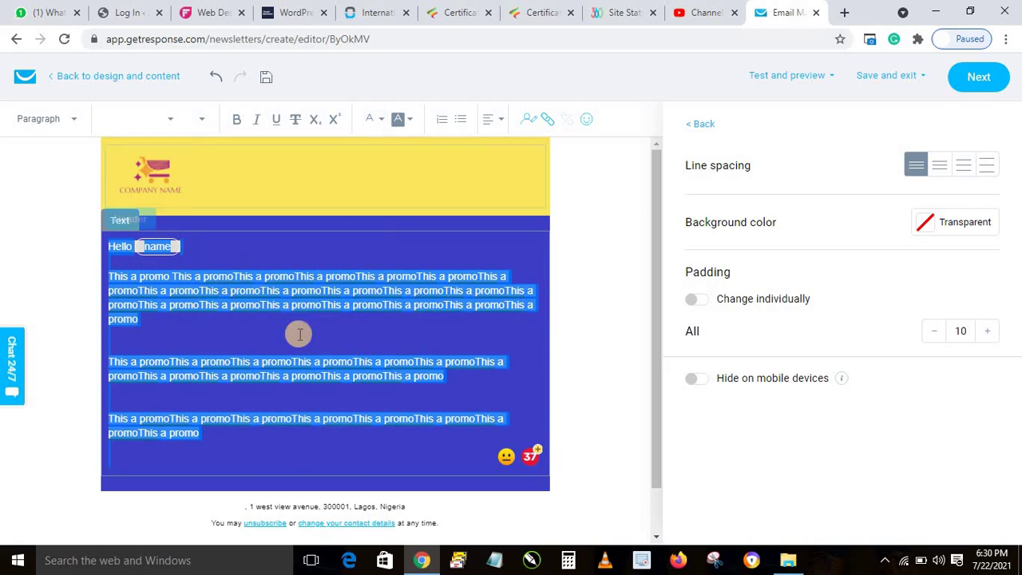
pyautogui.click(281, 376)
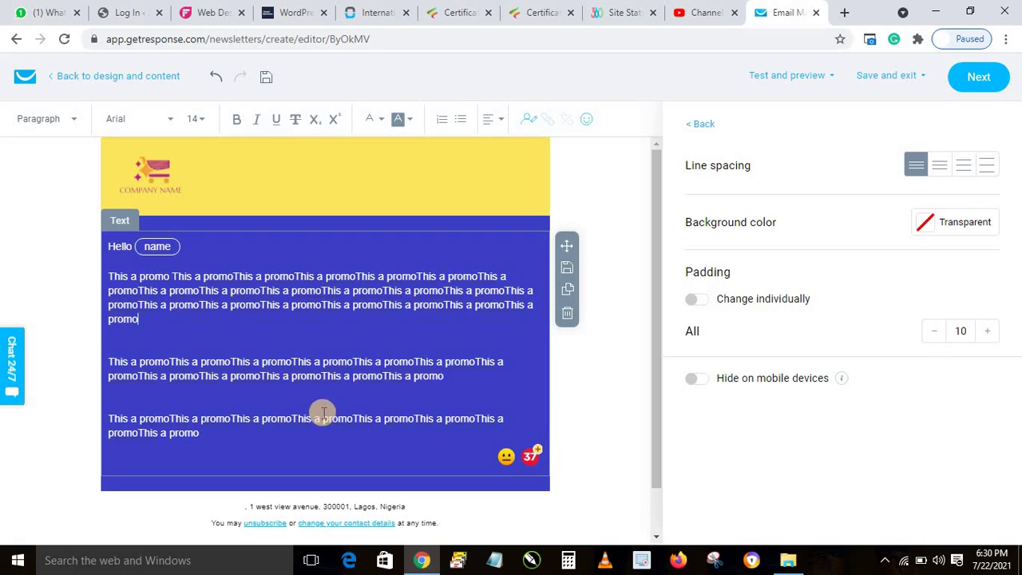
pyautogui.click(688, 190)
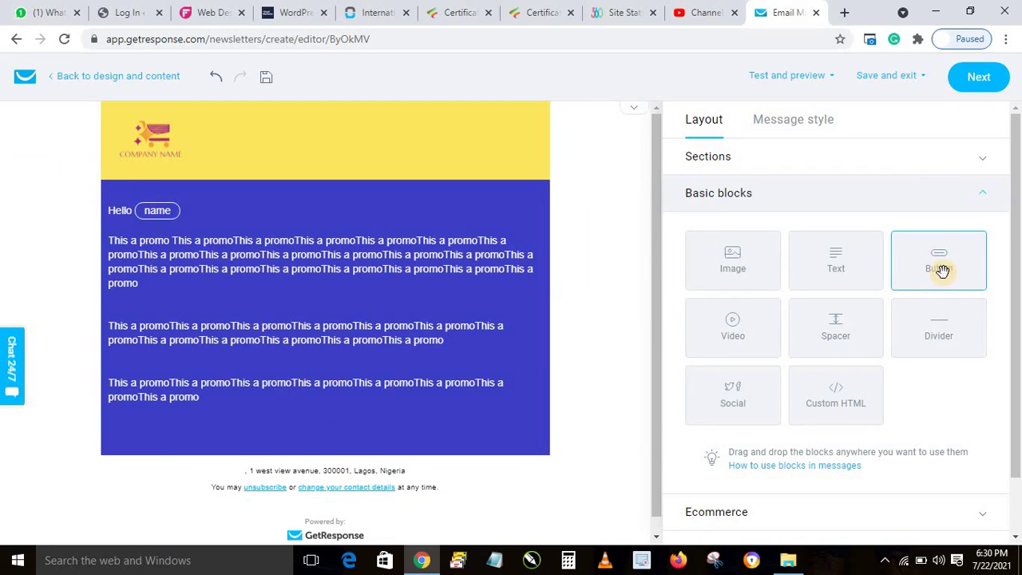
# - Add a Button block below the promo text labelled 'Order On WhatsApp'
pyautogui.moveTo(942, 271); pyautogui.dragTo(275, 487)
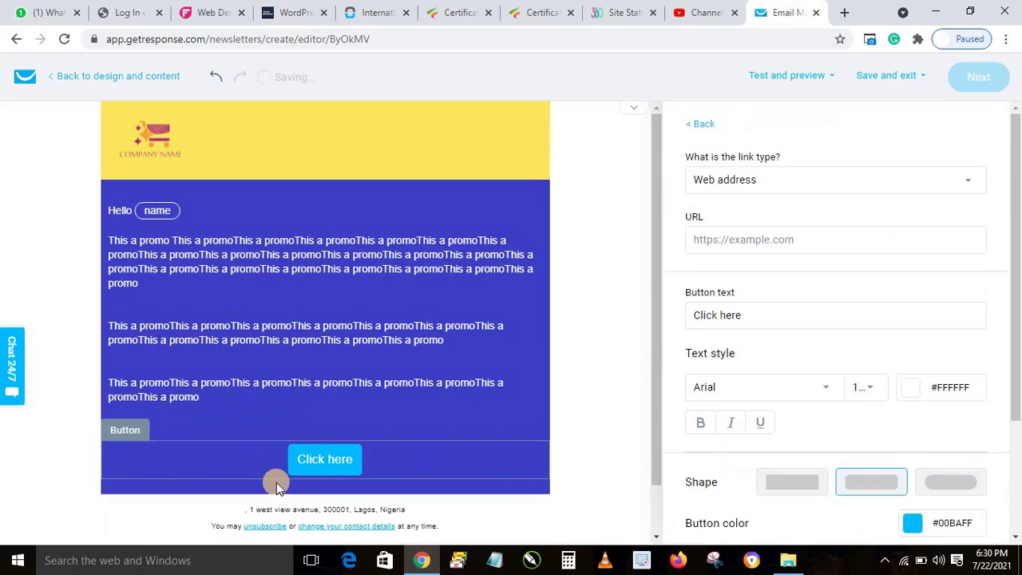
pyautogui.click(323, 460)
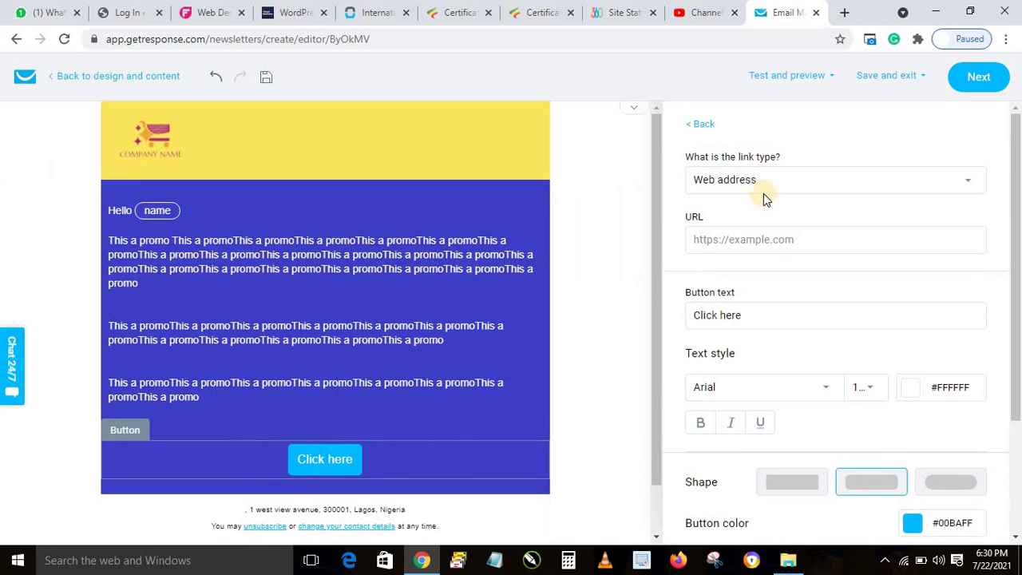
pyautogui.tripleClick(767, 314)
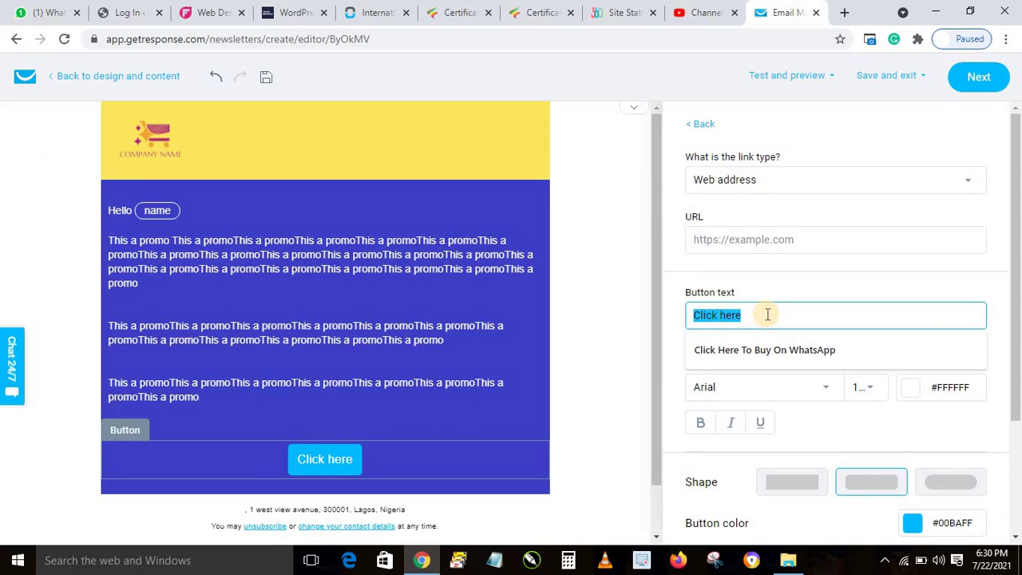
pyautogui.write('Ord')
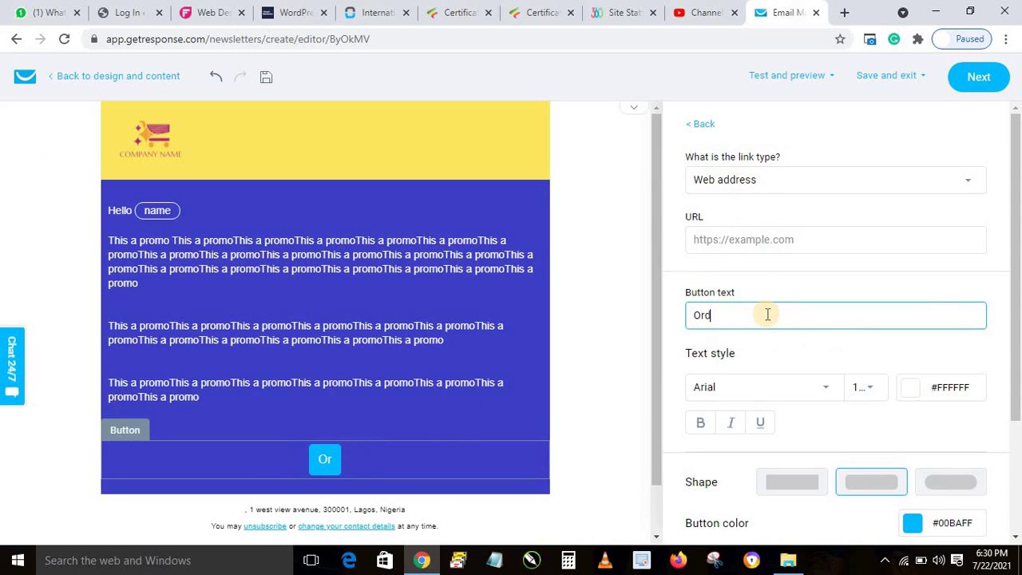
pyautogui.write('er On W')
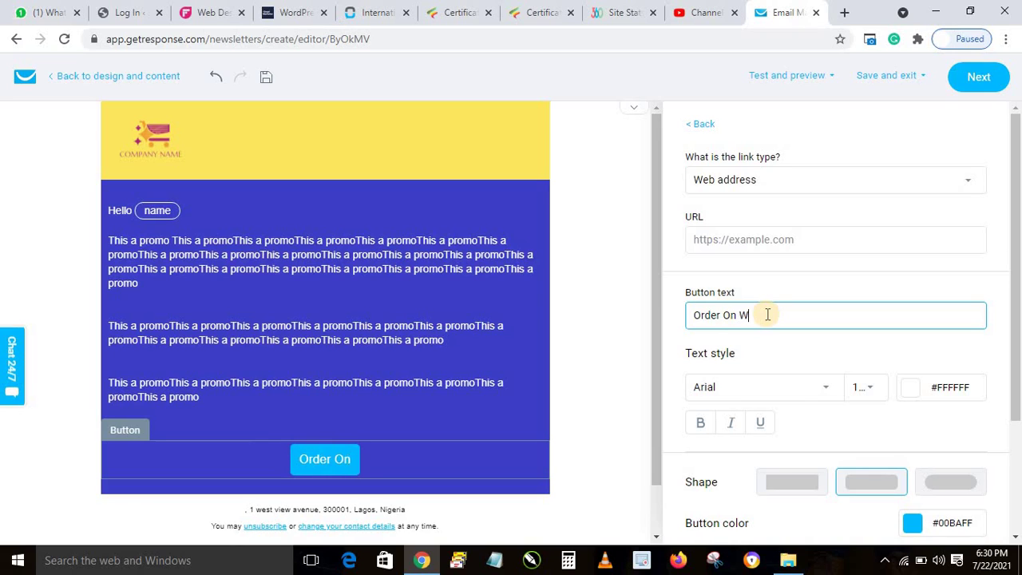
pyautogui.write('gat')
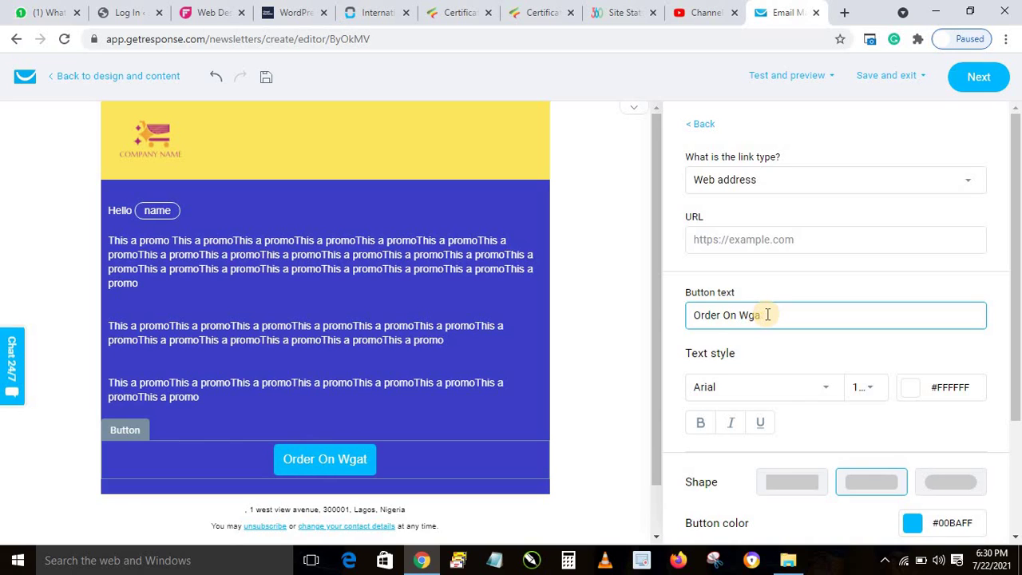
pyautogui.press('BackSpace')
pyautogui.press('BackSpace')
pyautogui.press('BackSpace')
pyautogui.write('hats')
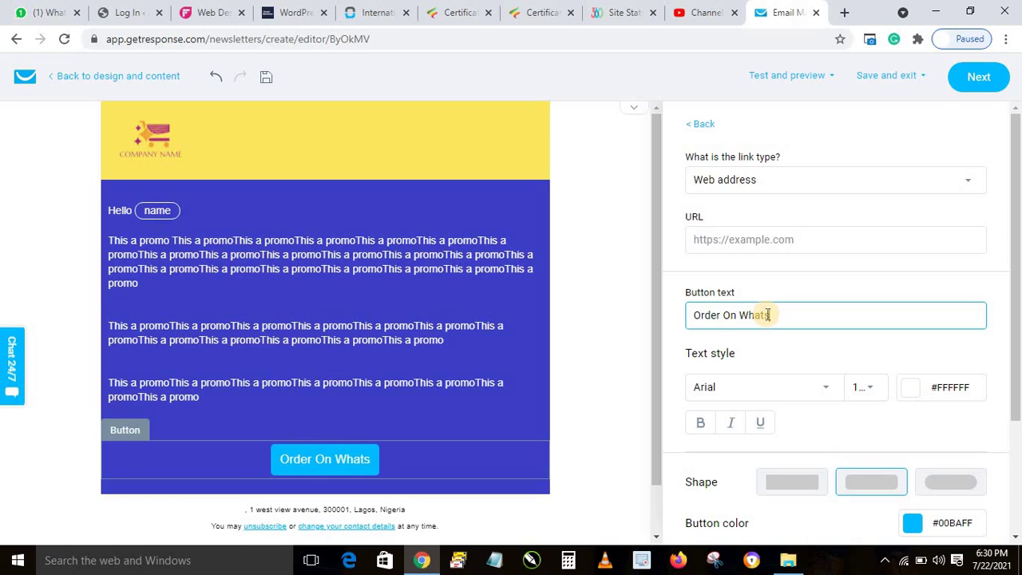
pyautogui.write('App')
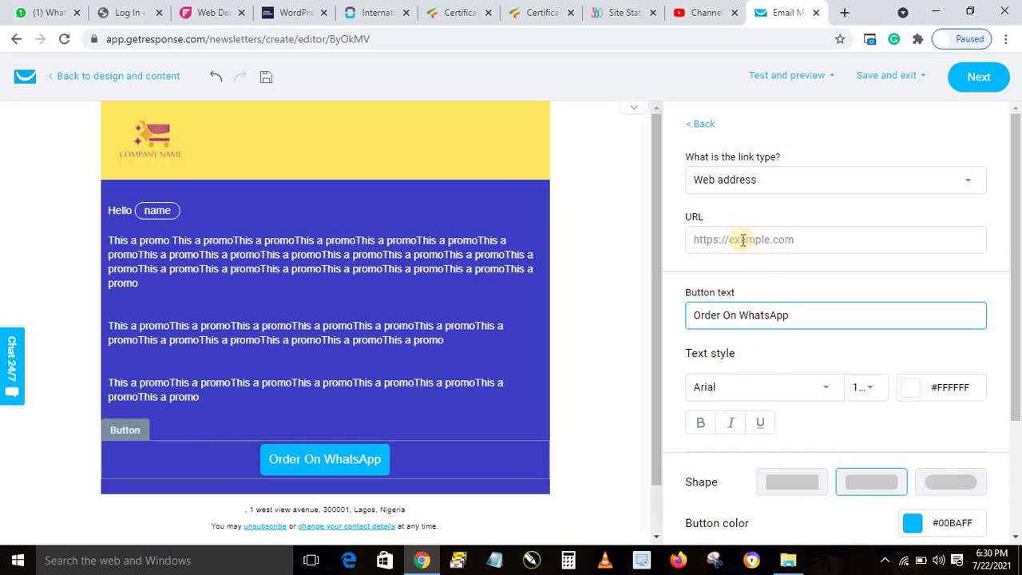
# - Set the button's alignment to left
pyautogui.click(787, 239)
pyautogui.click(774, 216)
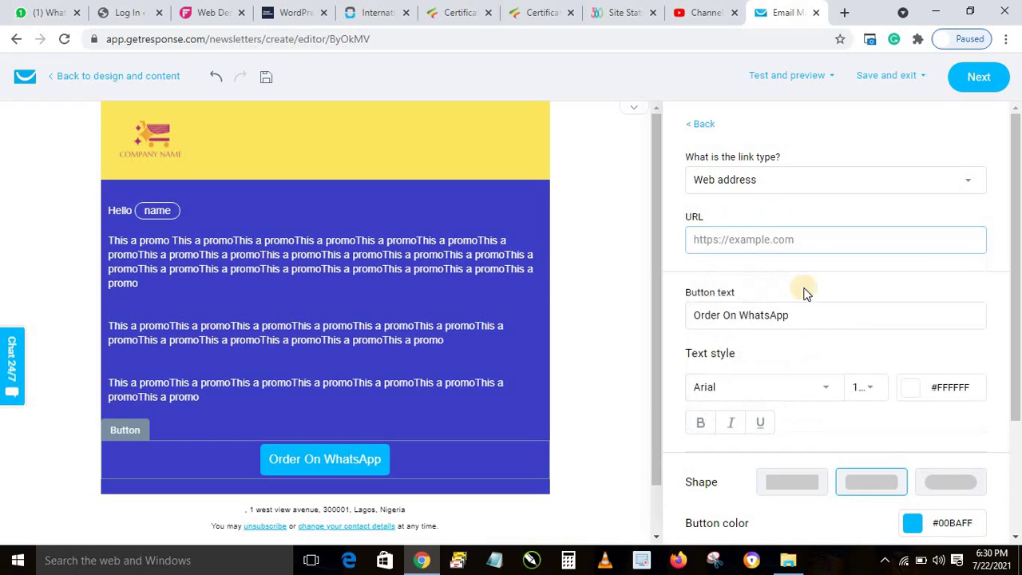
pyautogui.scroll(-1, 1017, 367)
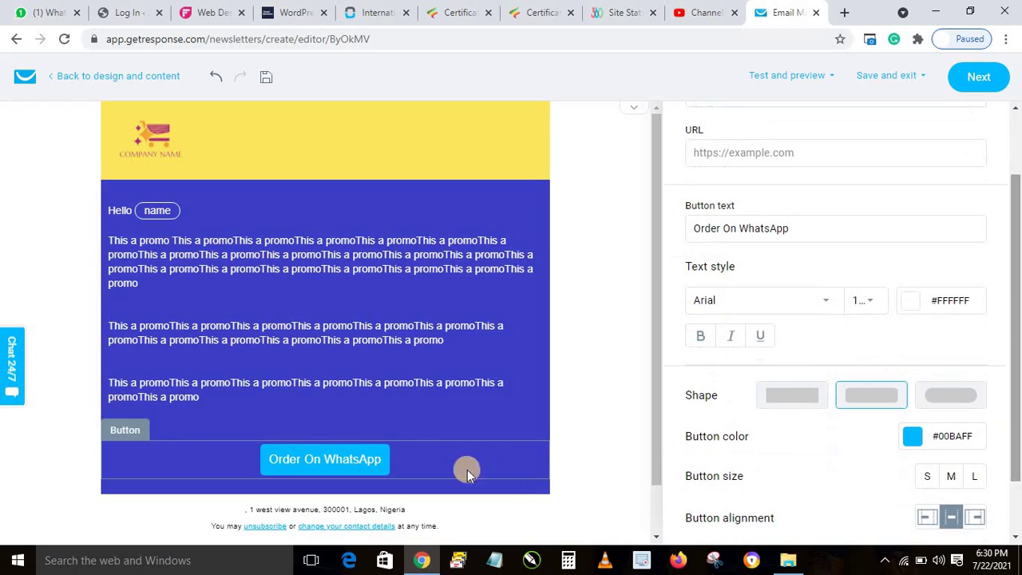
pyautogui.click(927, 517)
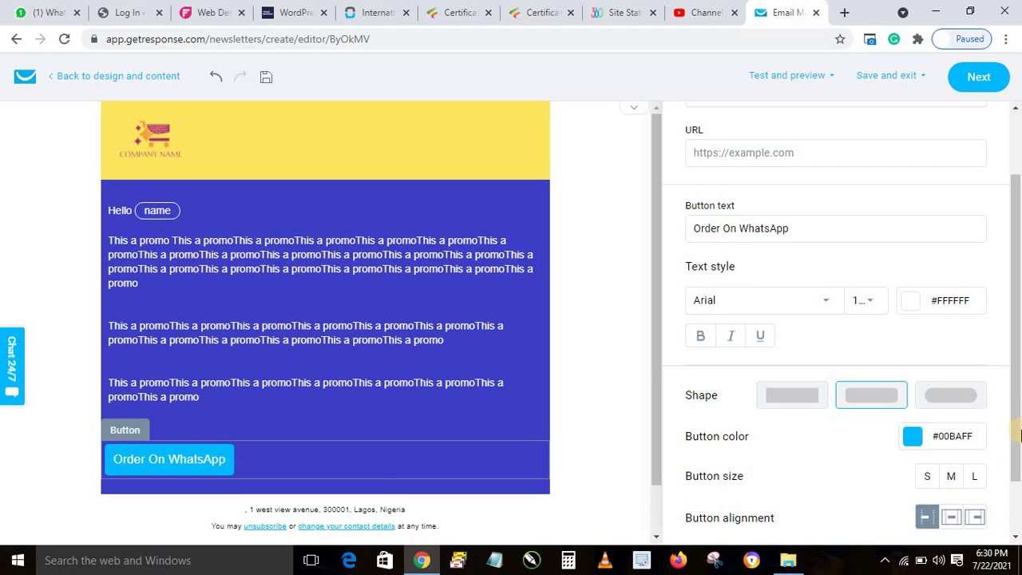
# - Colour the Order On WhatsApp button red, adjusting the shade to #E32F26
pyautogui.scroll(-1, 1019, 419)
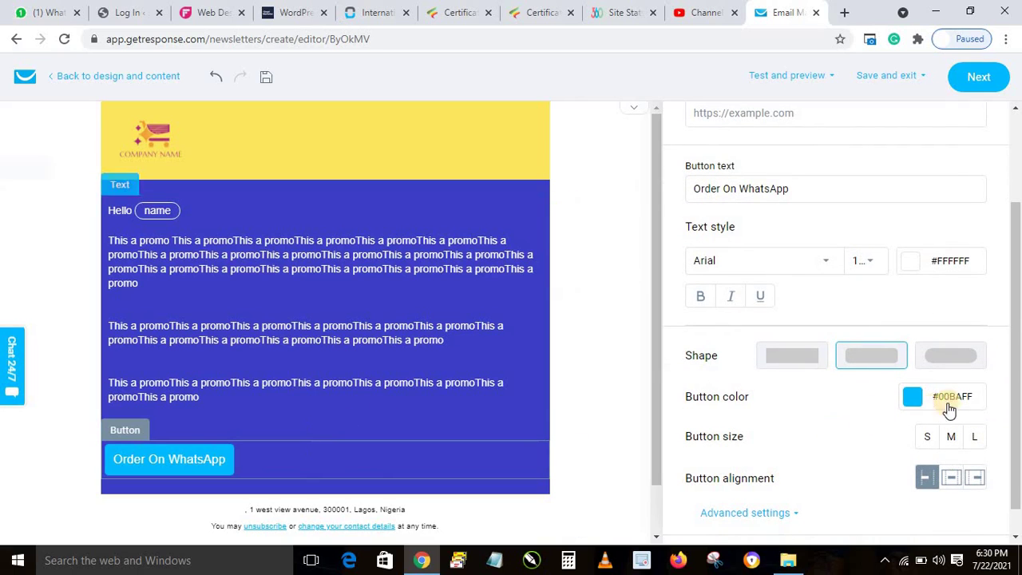
pyautogui.click(974, 396)
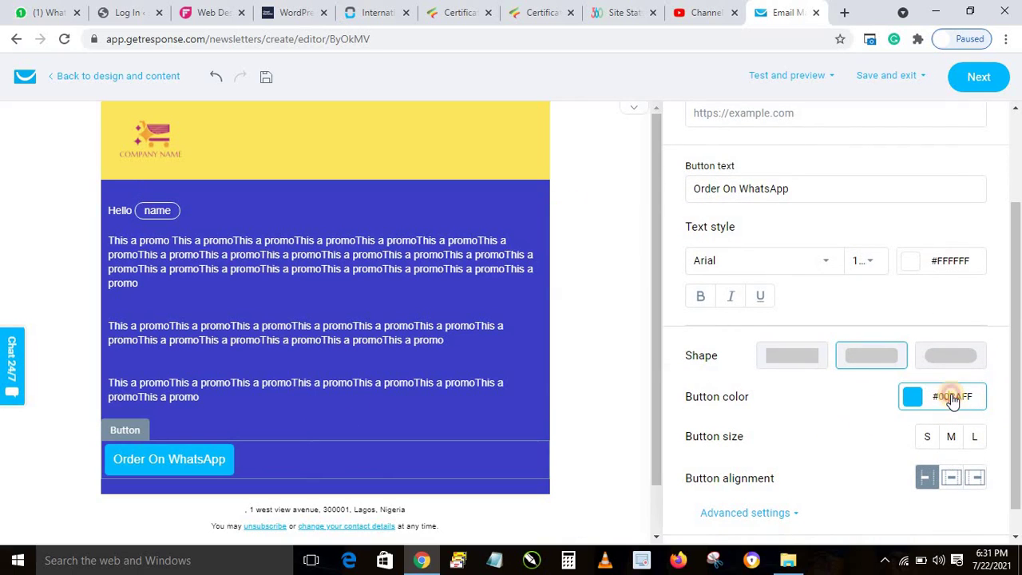
pyautogui.click(910, 397)
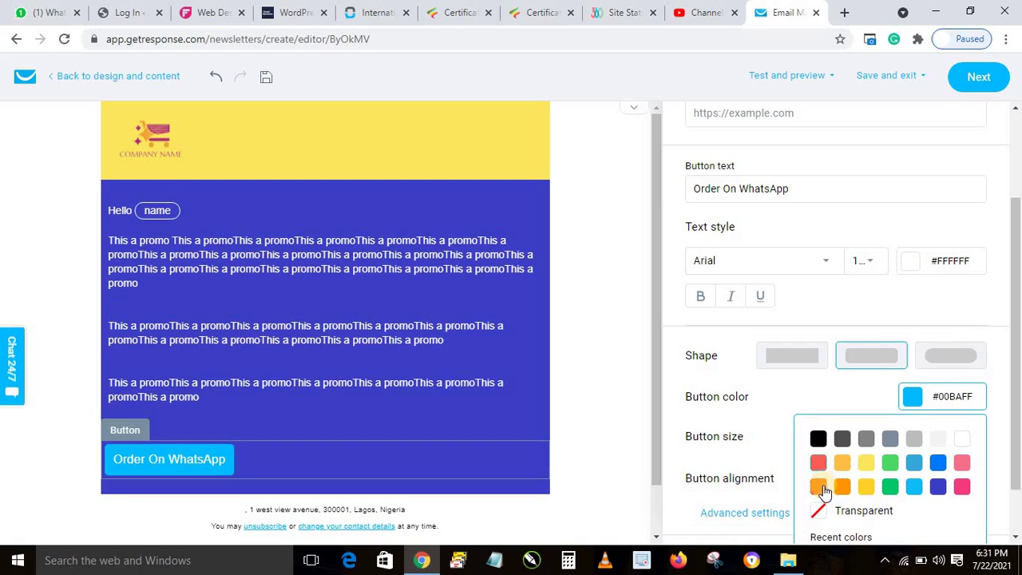
pyautogui.click(820, 487)
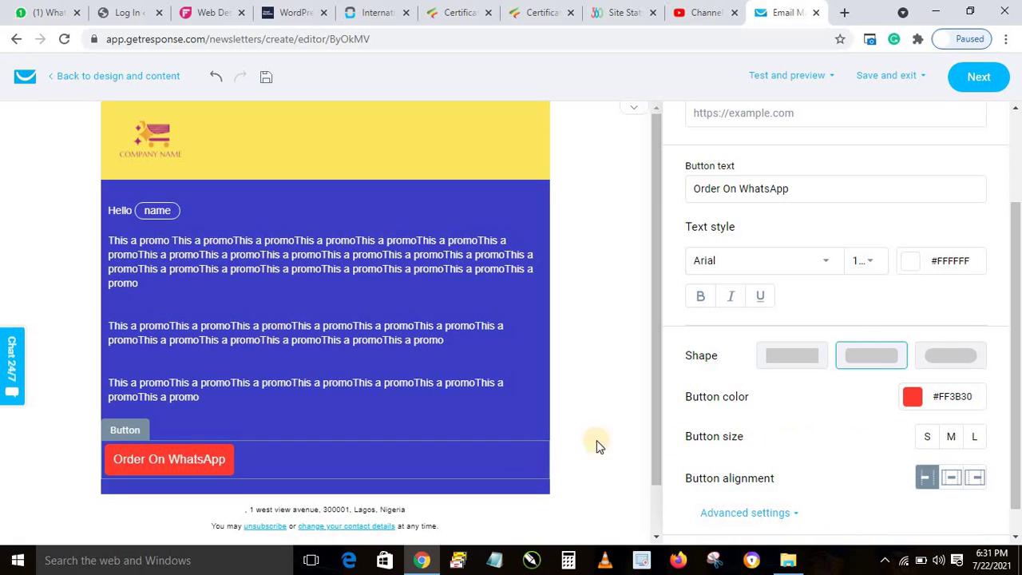
pyautogui.click(910, 397)
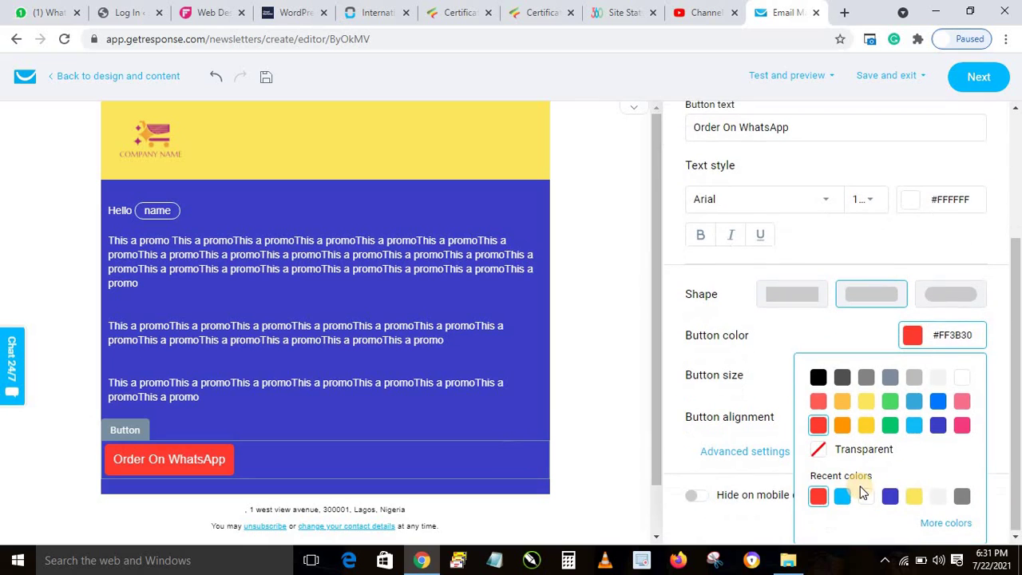
pyautogui.click(946, 521)
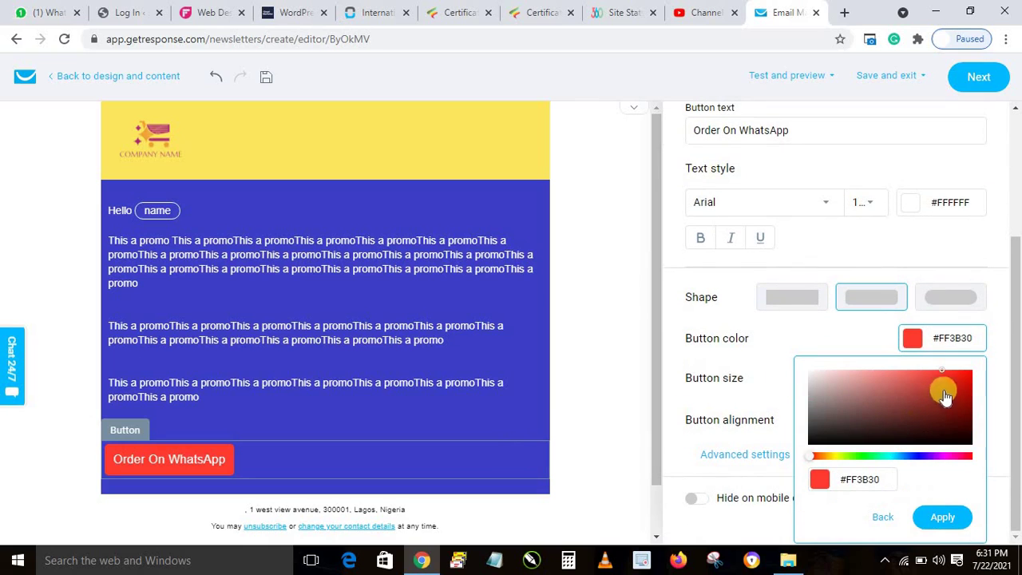
pyautogui.moveTo(949, 378); pyautogui.dragTo(962, 405)
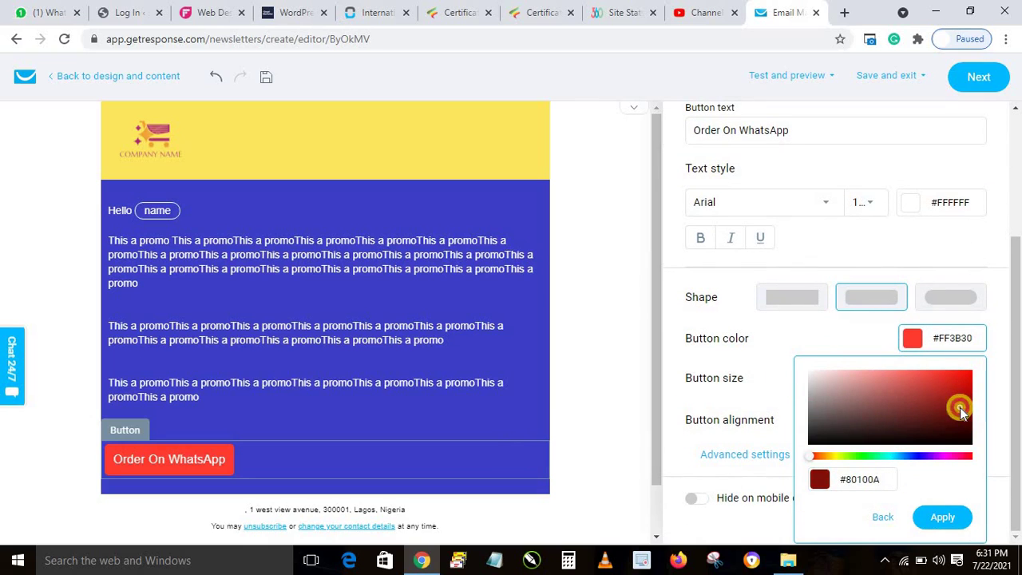
pyautogui.click(944, 519)
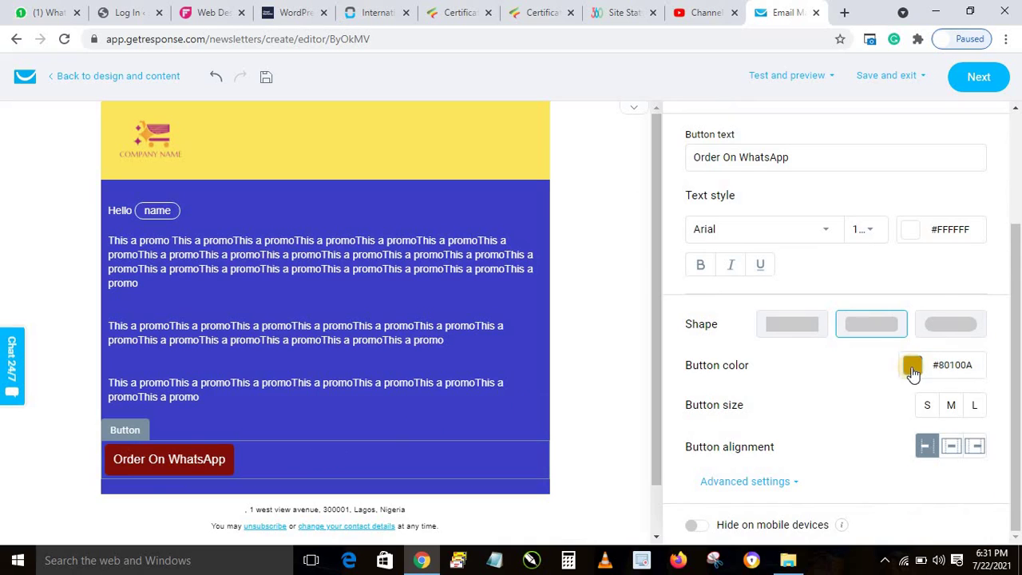
pyautogui.click(913, 367)
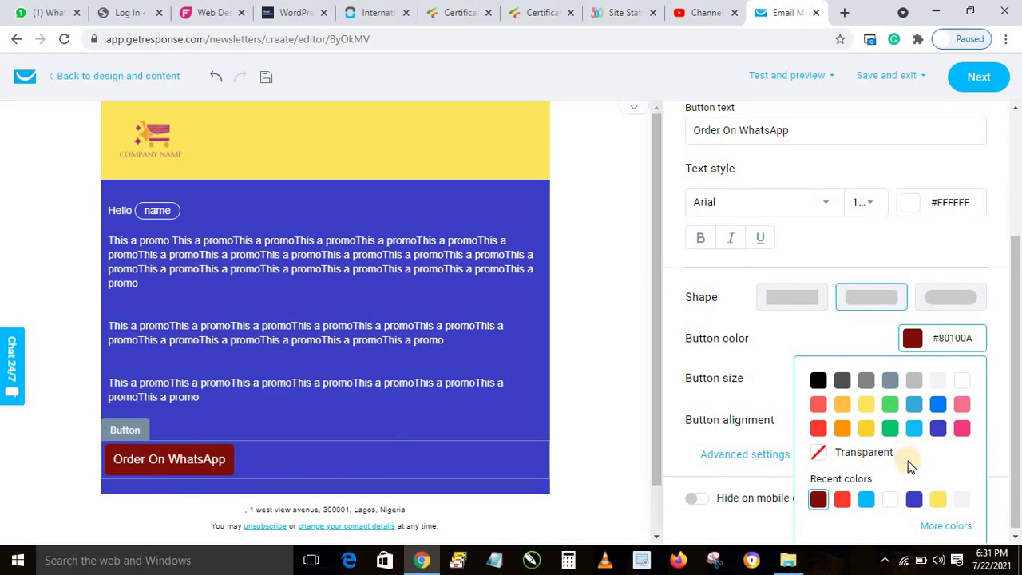
pyautogui.click(947, 526)
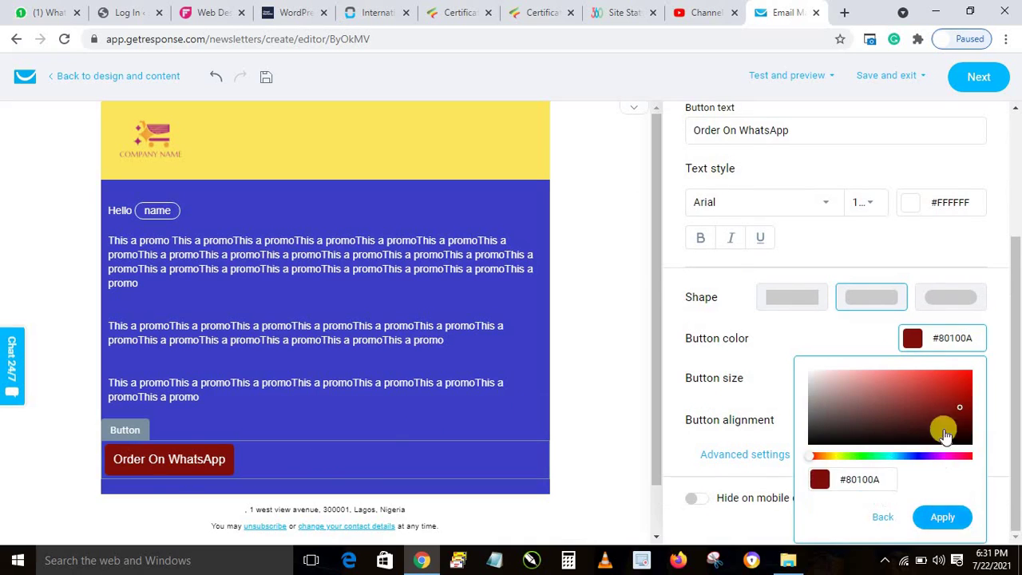
pyautogui.moveTo(939, 424); pyautogui.dragTo(948, 385)
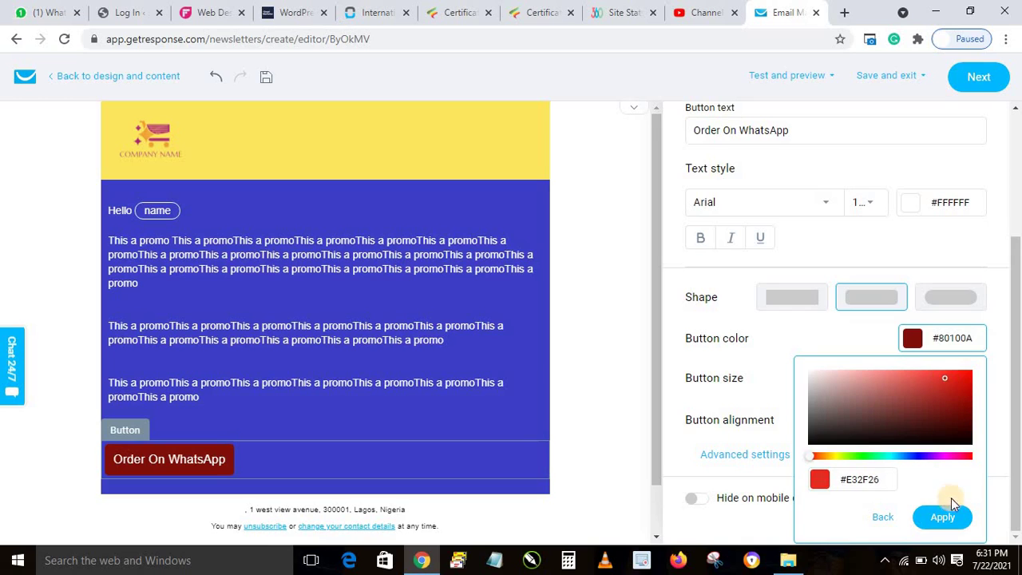
pyautogui.click(949, 517)
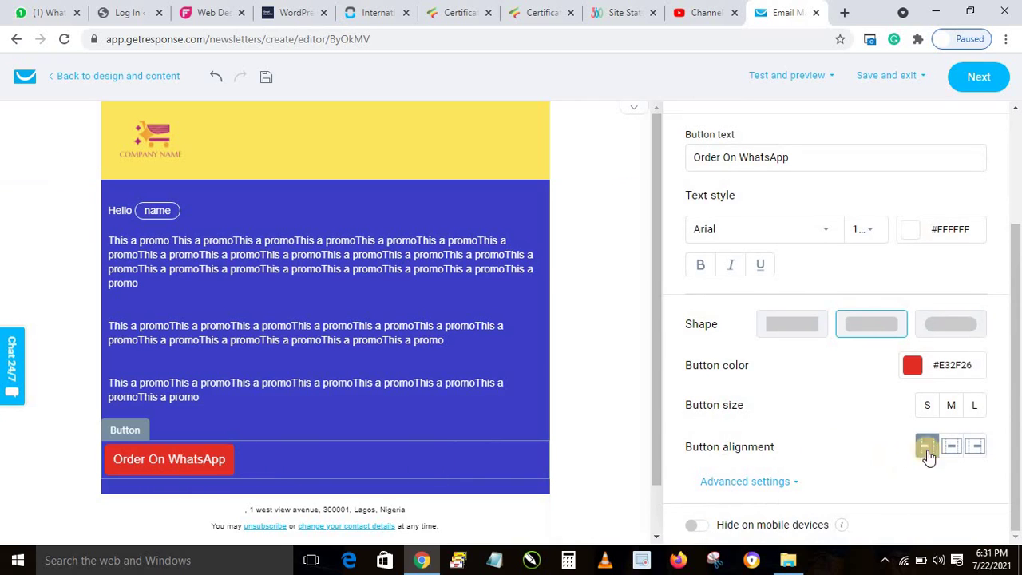
# - Make the button large with a bold white label, then go back to the content blocks
pyautogui.click(972, 406)
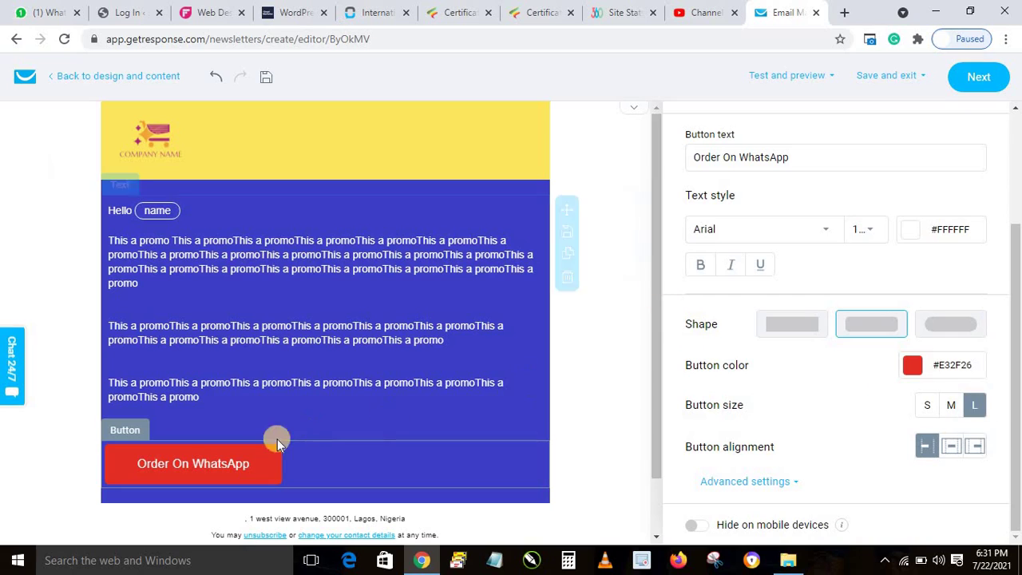
pyautogui.click(701, 267)
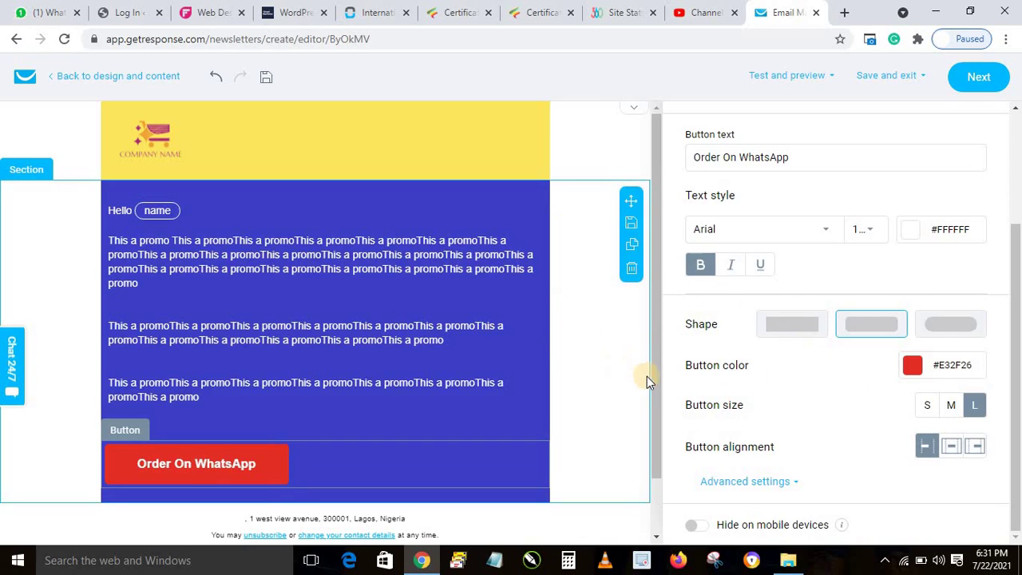
pyautogui.moveTo(655, 389); pyautogui.dragTo(388, 456)
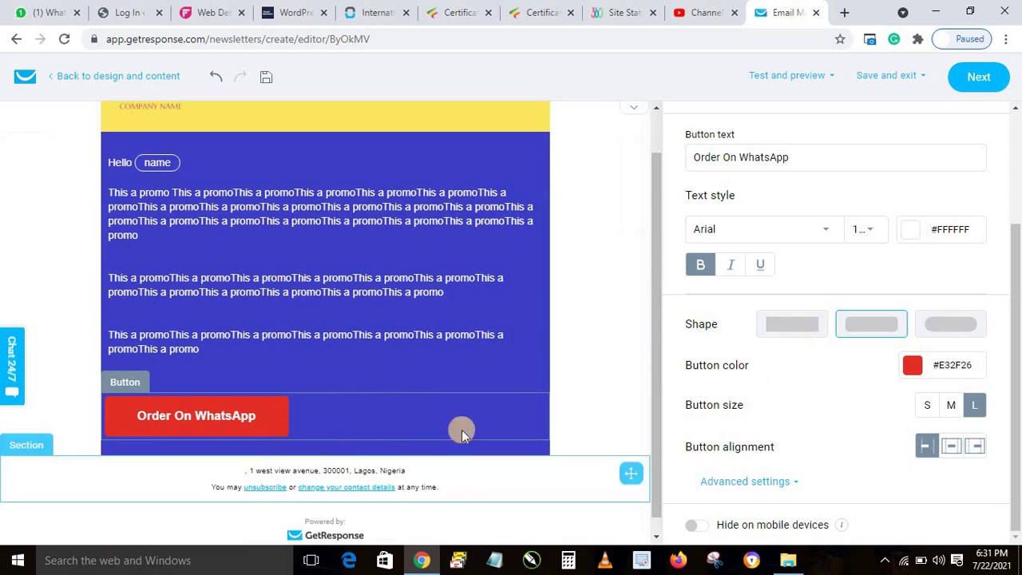
pyautogui.scroll(2, 715, 229)
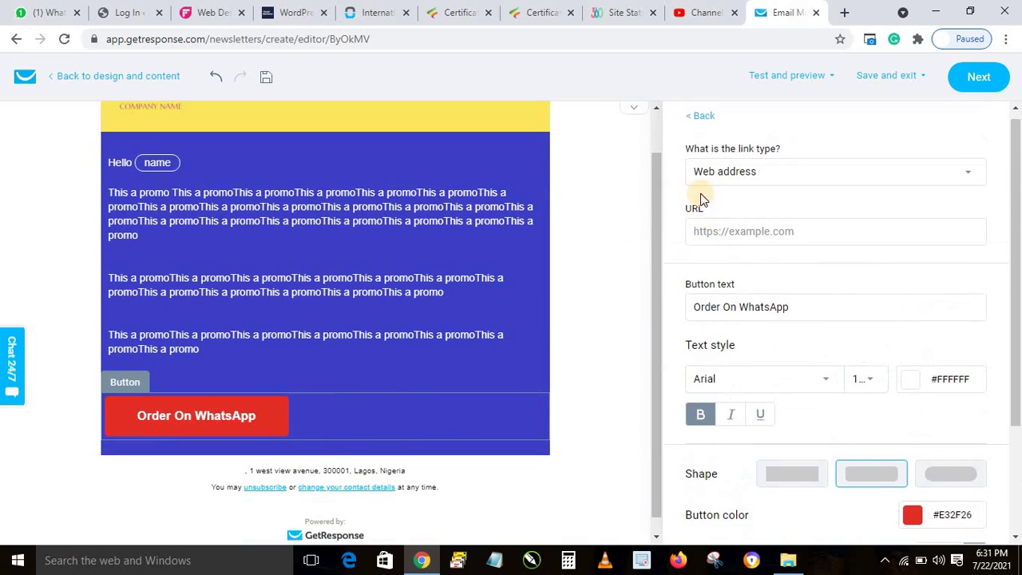
pyautogui.click(698, 117)
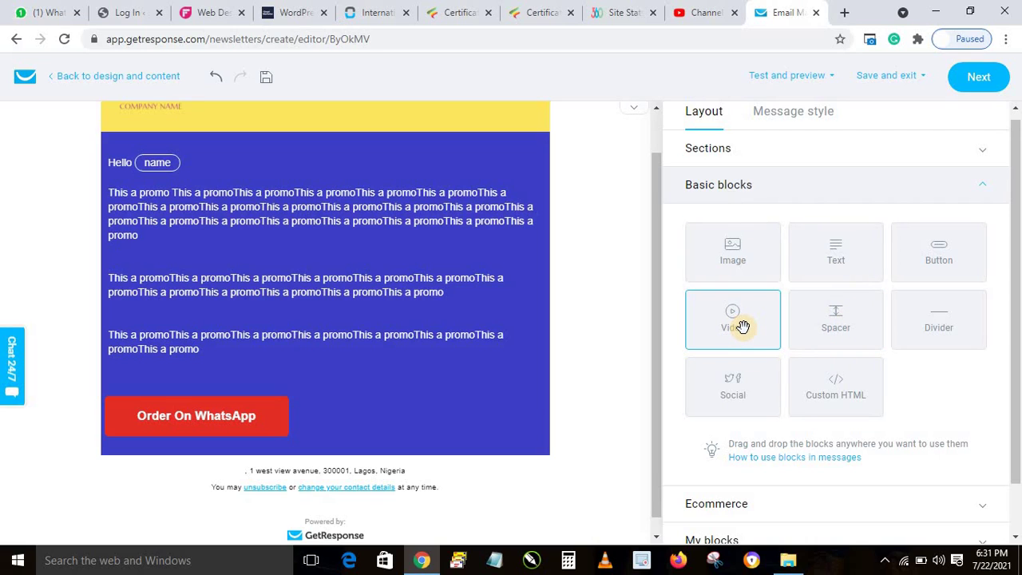
# - Place a video block under the WhatsApp button, separated by a spacer of height 44
pyautogui.moveTo(739, 320); pyautogui.dragTo(208, 479)
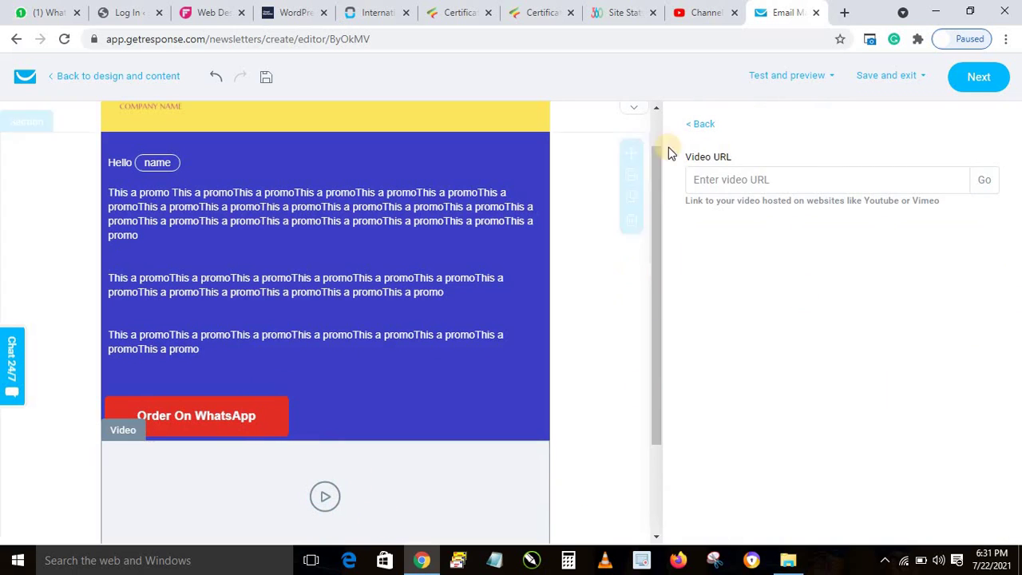
pyautogui.click(700, 125)
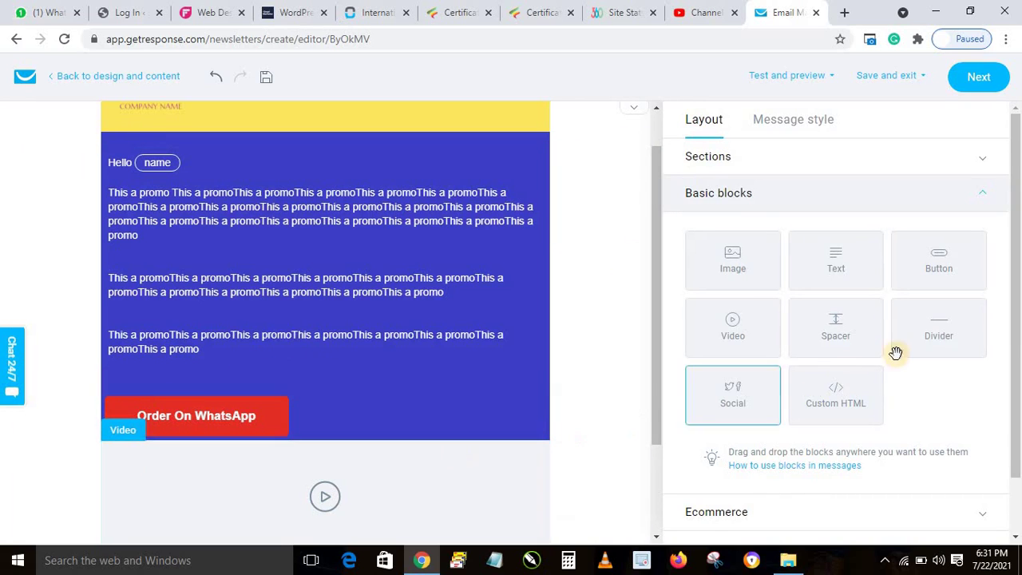
pyautogui.moveTo(845, 324); pyautogui.dragTo(424, 489)
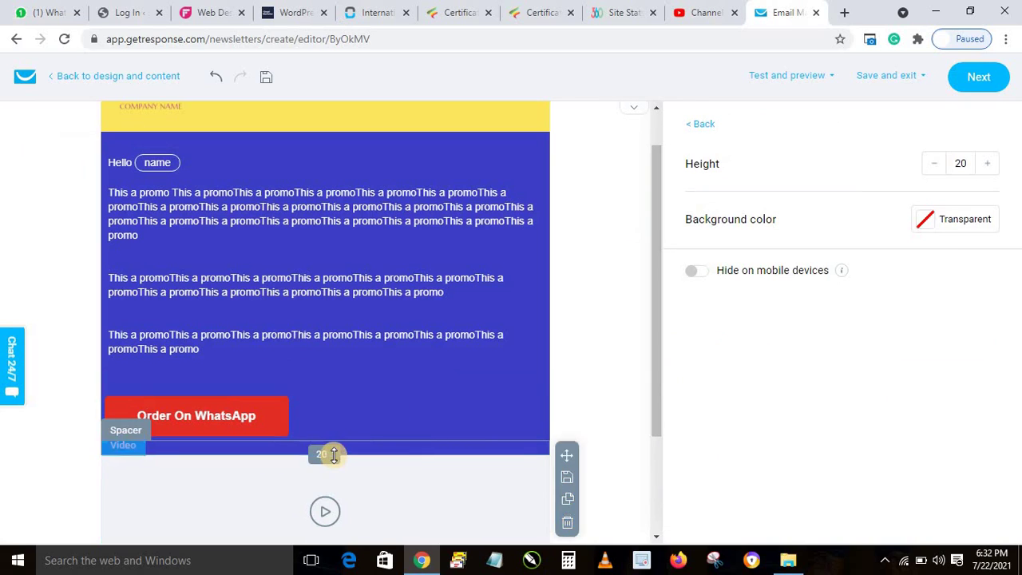
pyautogui.moveTo(333, 459); pyautogui.dragTo(333, 473)
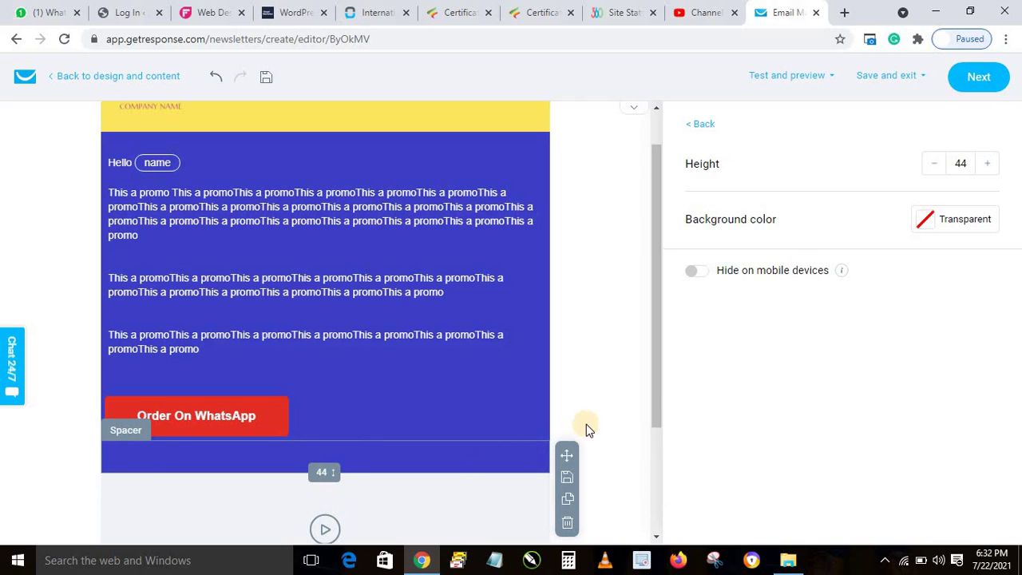
pyautogui.moveTo(656, 386); pyautogui.dragTo(651, 440)
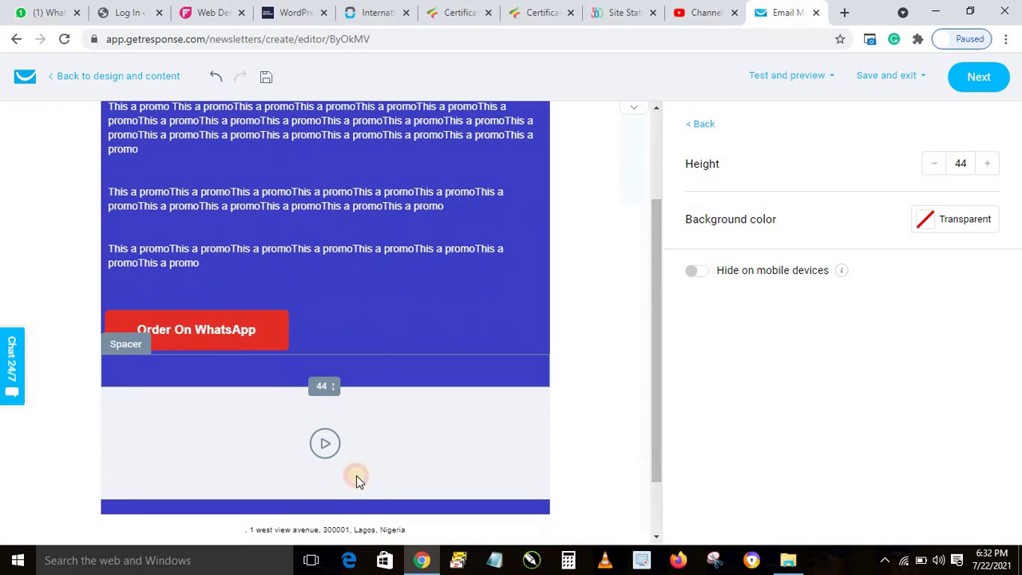
pyautogui.click(243, 456)
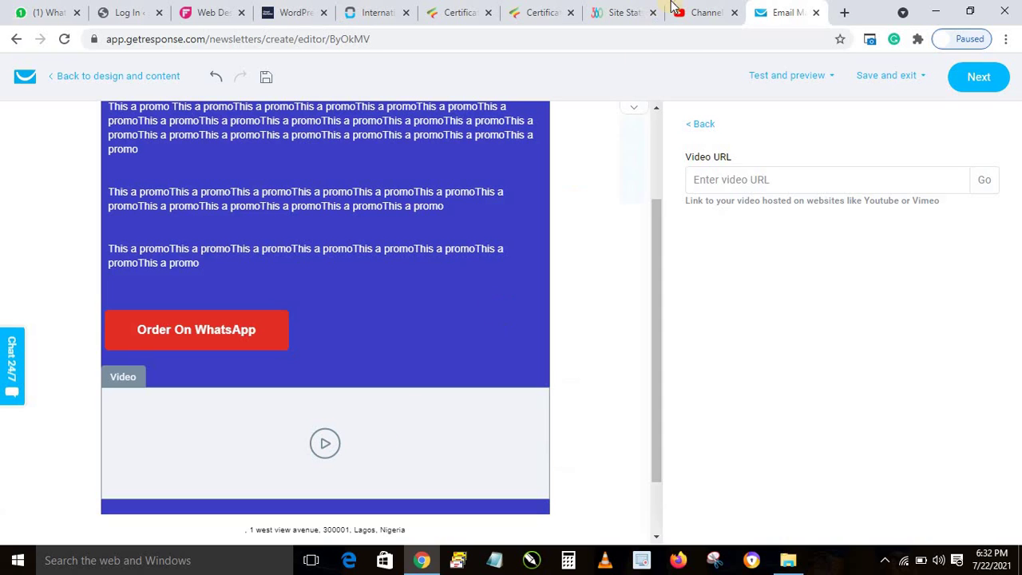
# - Copy the Spider-Gwen trailer's YouTube address from a new tab and return to the email editor
pyautogui.click(704, 12)
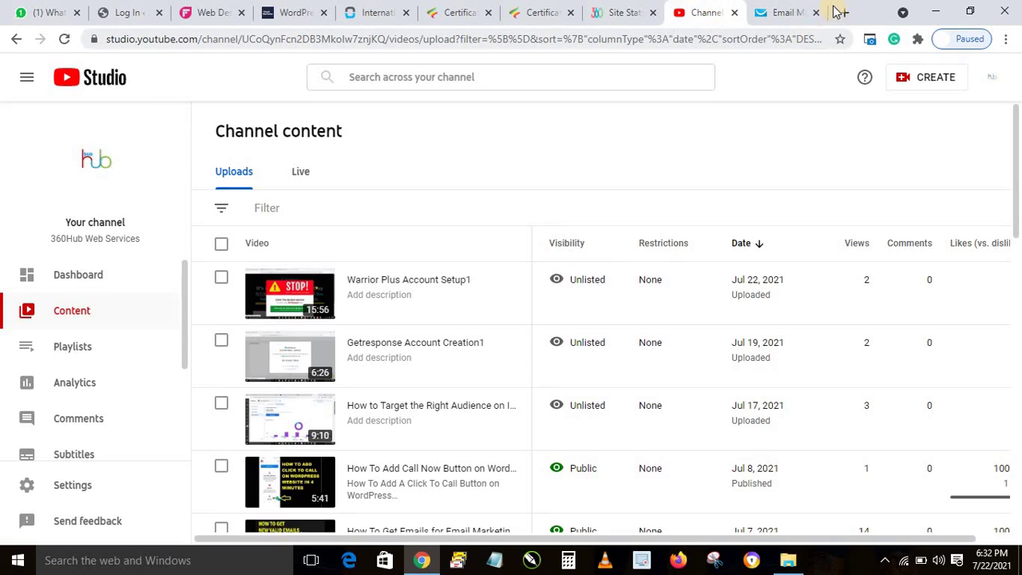
pyautogui.click(846, 12)
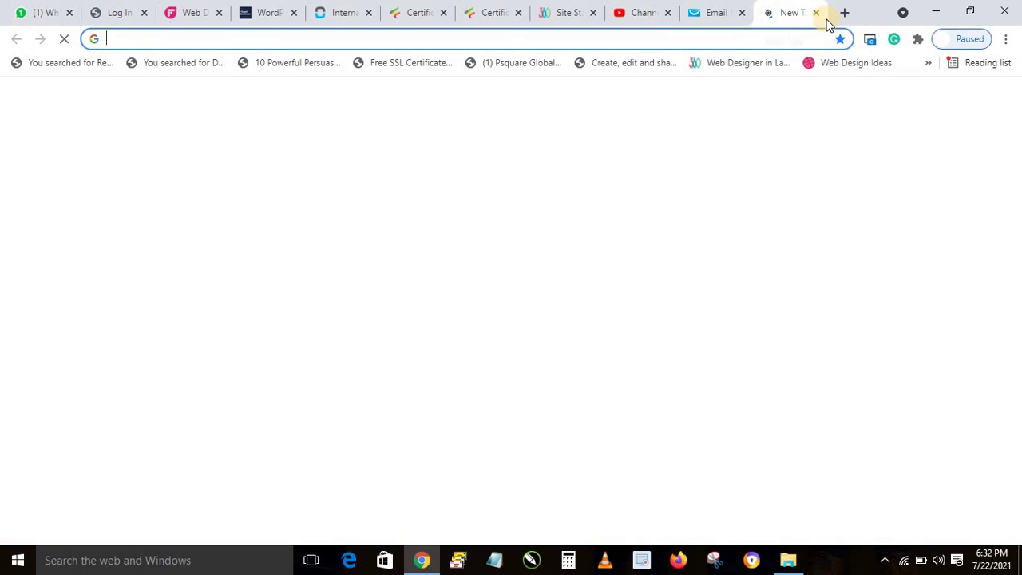
pyautogui.write('you')
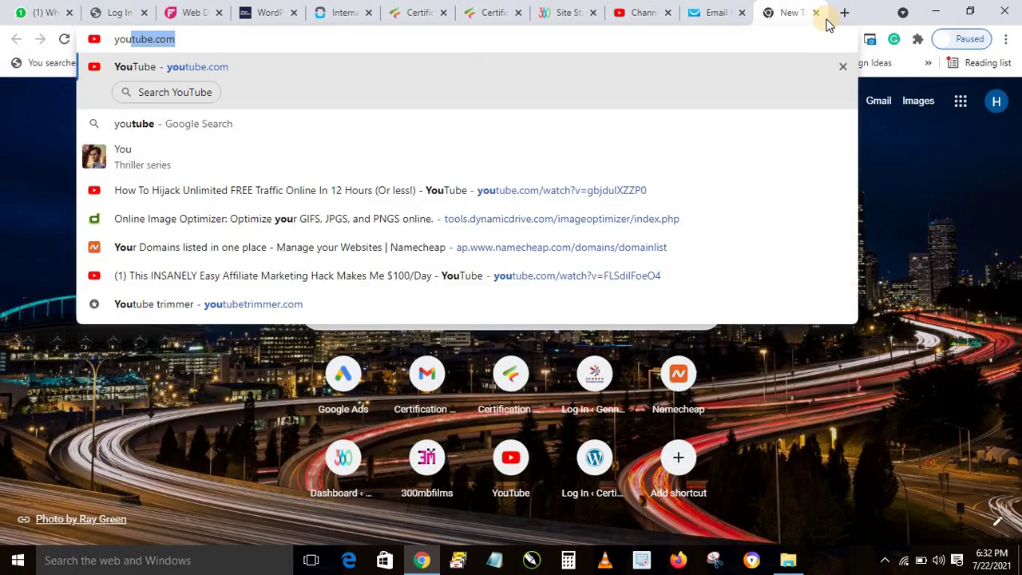
pyautogui.press('Return')
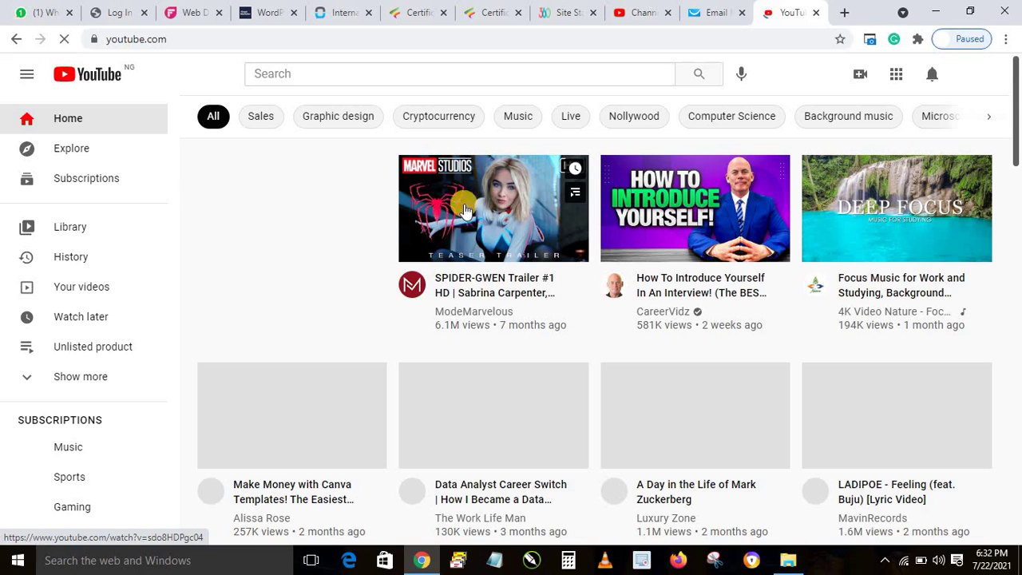
pyautogui.click(482, 209)
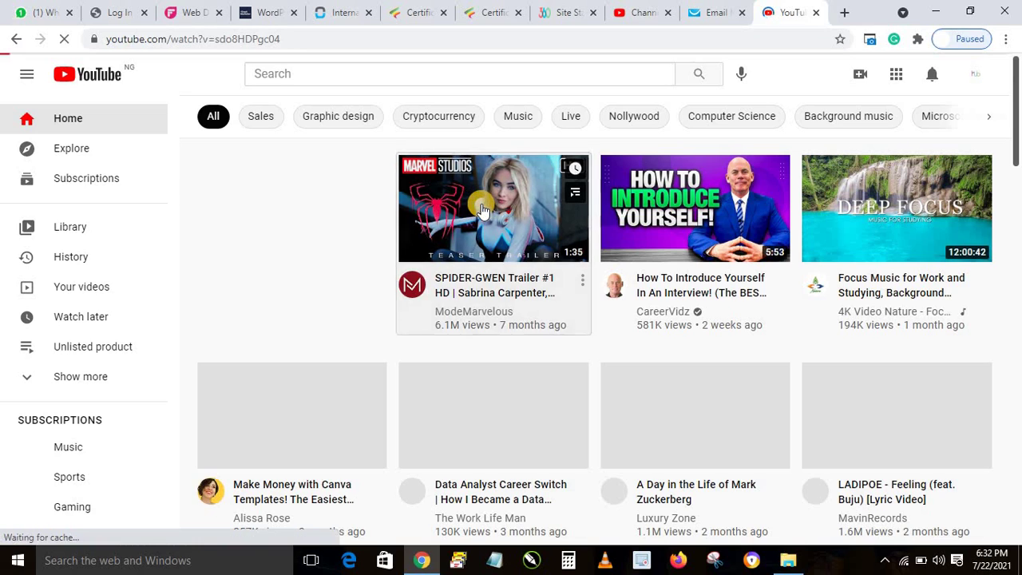
pyautogui.click(195, 37)
pyautogui.rightClick(197, 38)
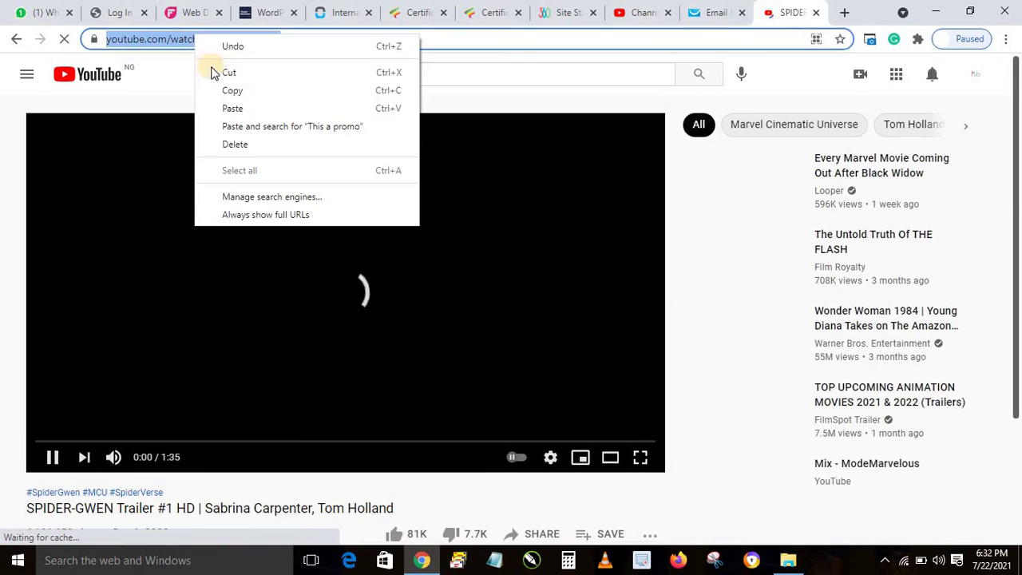
pyautogui.click(229, 91)
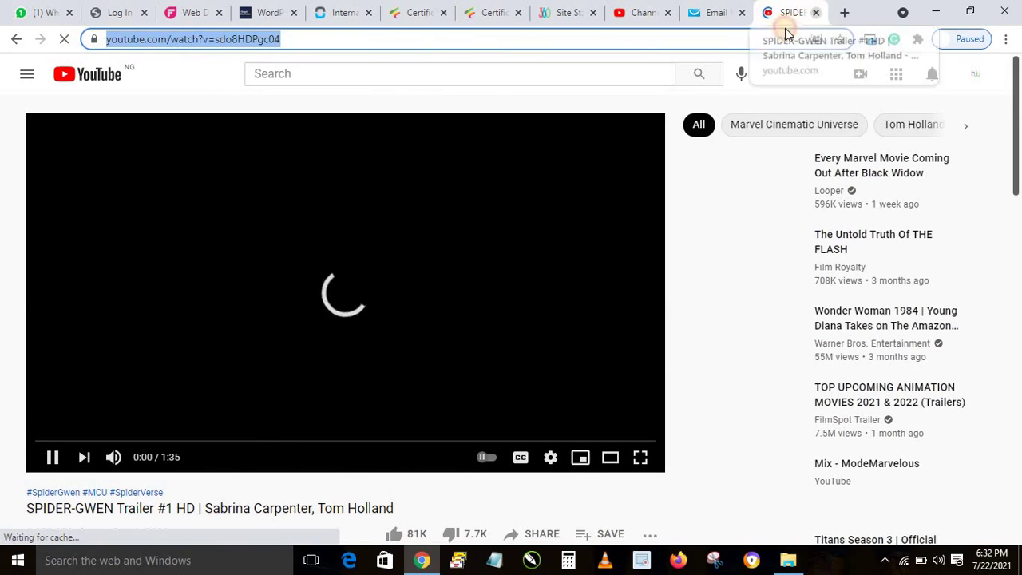
pyautogui.middleClick(782, 20)
pyautogui.click(784, 14)
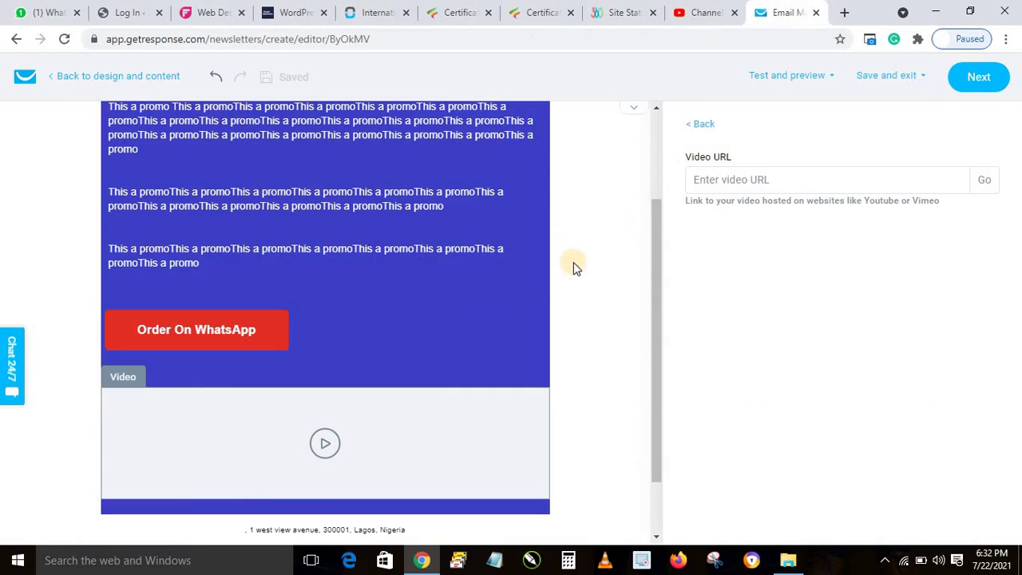
# - Paste the Spider-Gwen trailer link into the video block's URL field, load it, and close the settings
pyautogui.click(767, 180)
pyautogui.hotkey('ctrl', 'v')
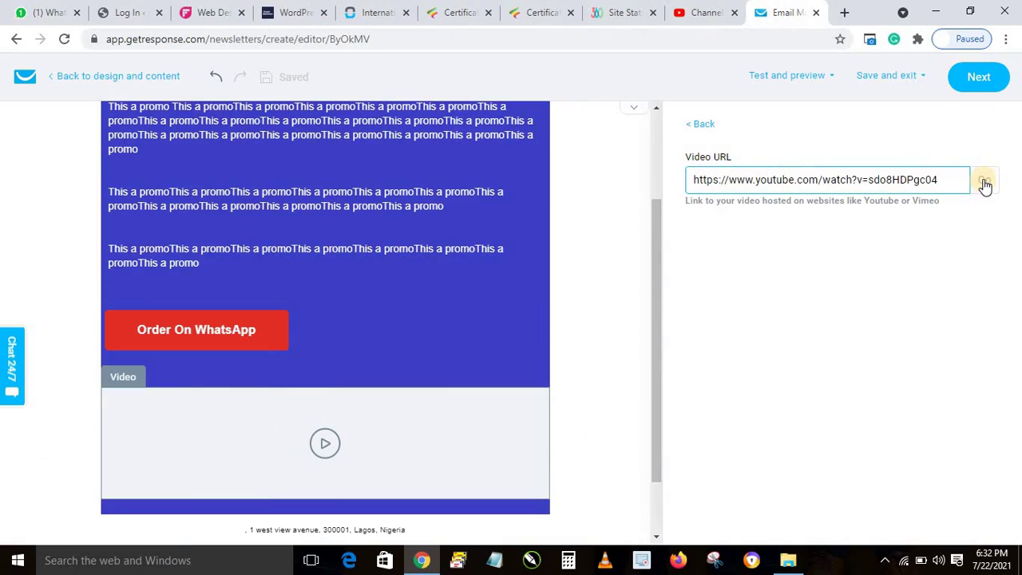
pyautogui.click(985, 179)
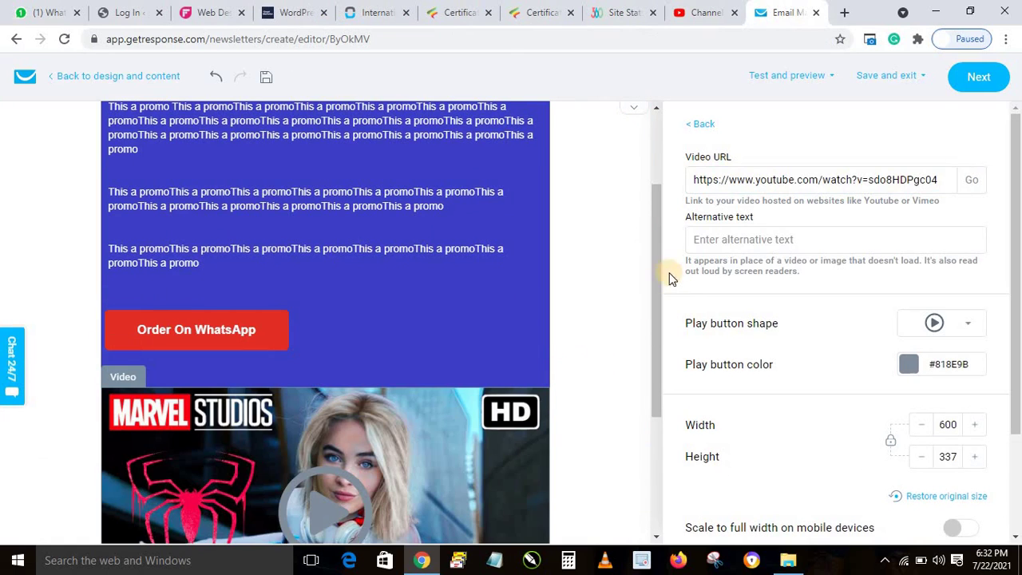
pyautogui.moveTo(653, 264); pyautogui.dragTo(655, 333)
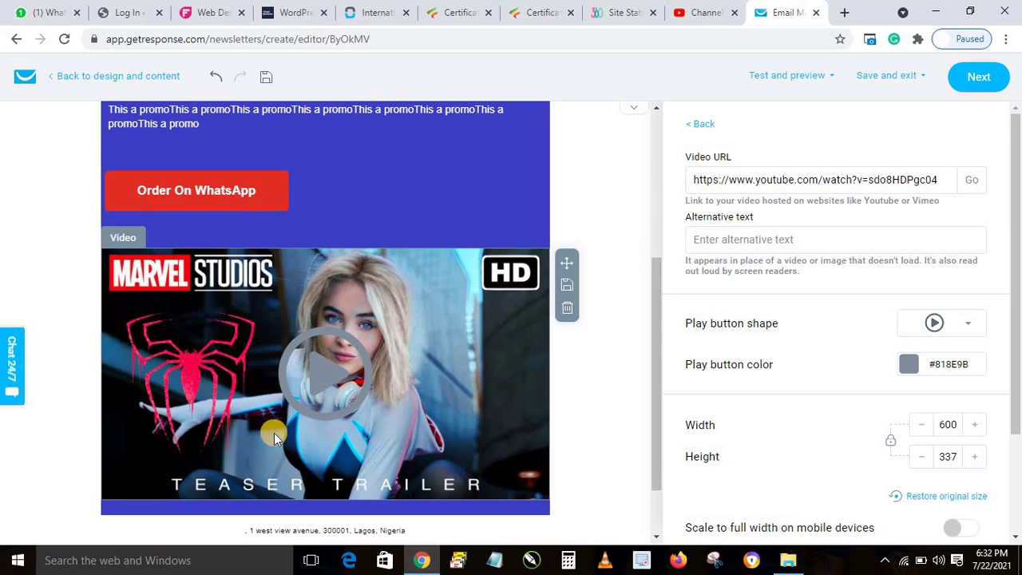
pyautogui.moveTo(653, 407); pyautogui.dragTo(654, 428)
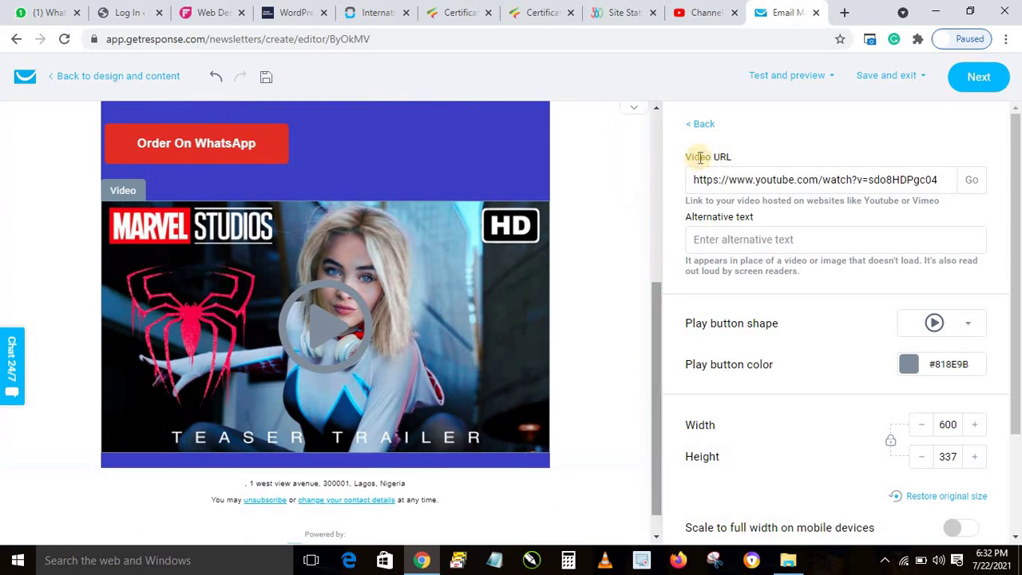
pyautogui.click(700, 126)
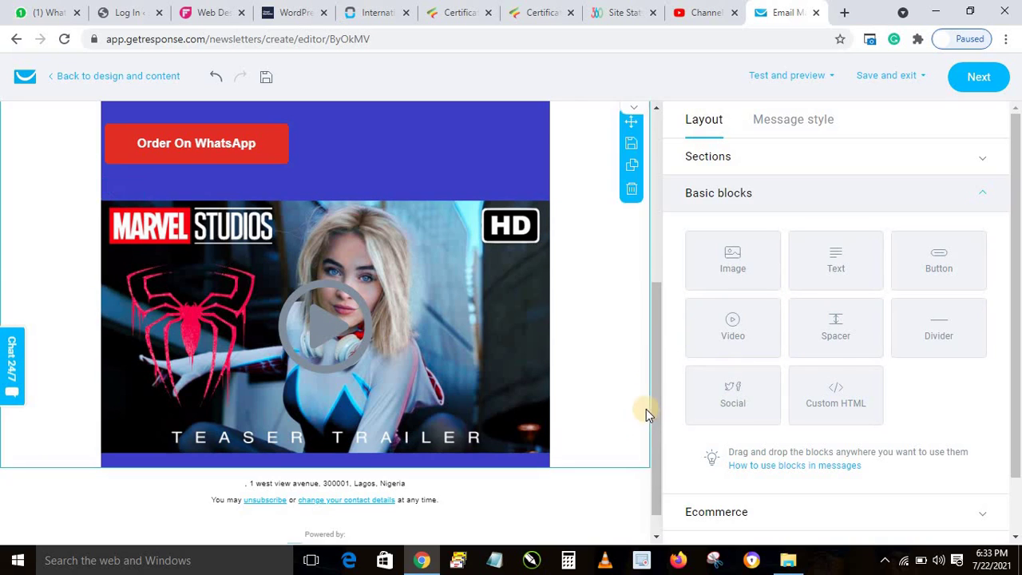
# - Scroll to the top of the email and continue to the Laptop message's setup page
pyautogui.scroll(-1, 655, 413)
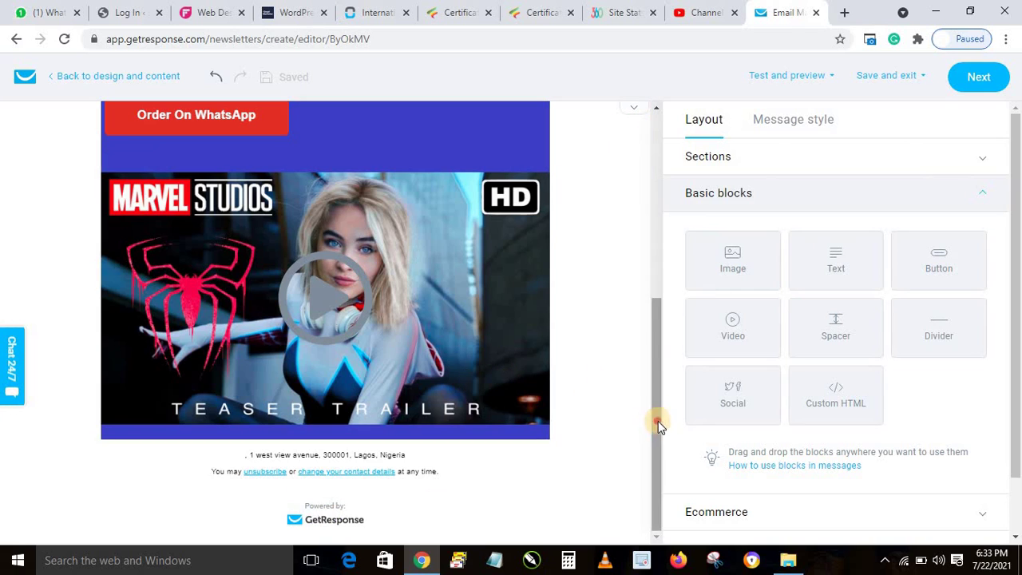
pyautogui.moveTo(656, 421); pyautogui.dragTo(666, 196)
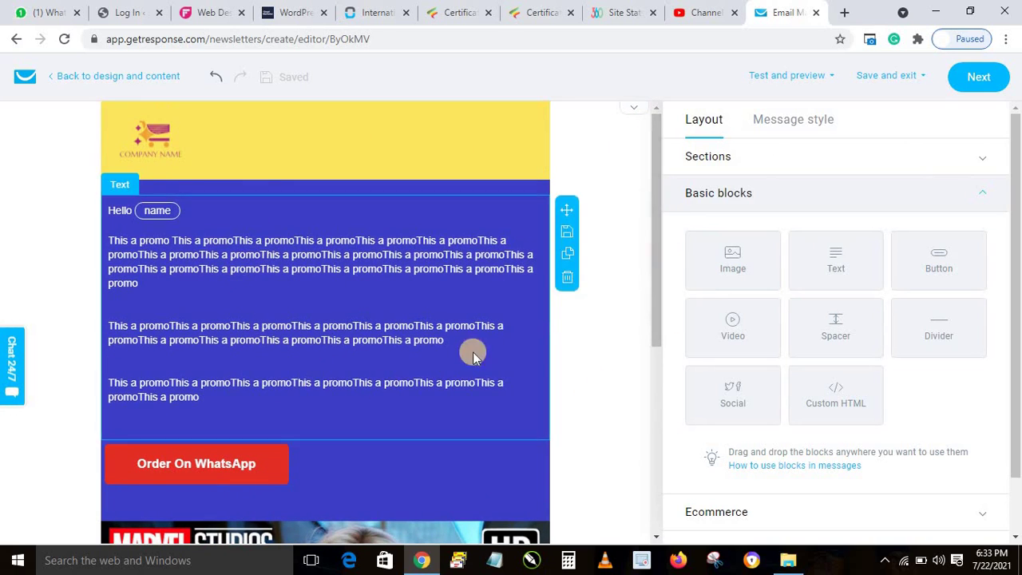
pyautogui.click(977, 77)
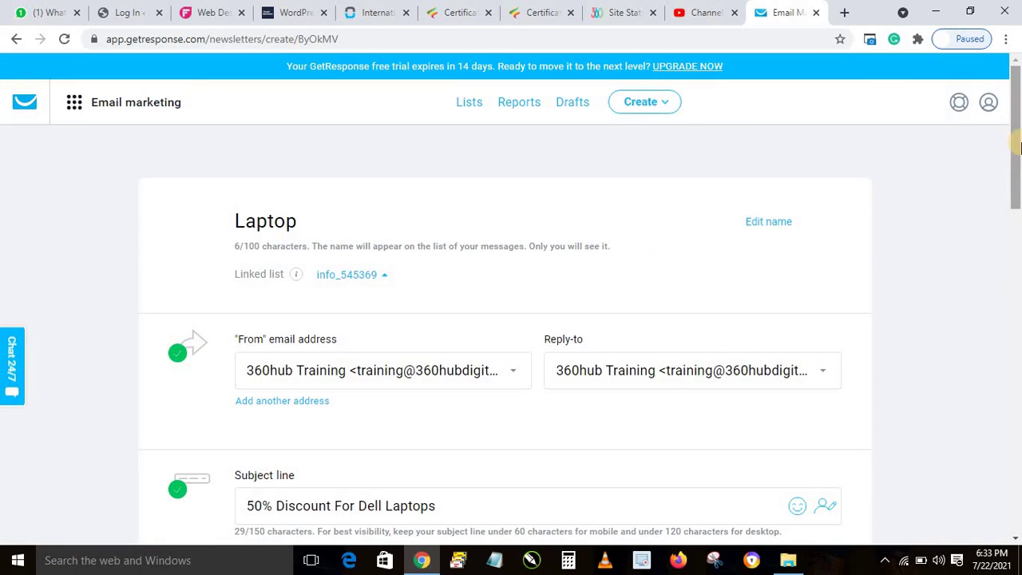
# - Keep Send immediately selected and send the Laptop newsletter to its 260 recipients
pyautogui.scroll(-2, 1019, 255)
pyautogui.scroll(-7, 1018, 256)
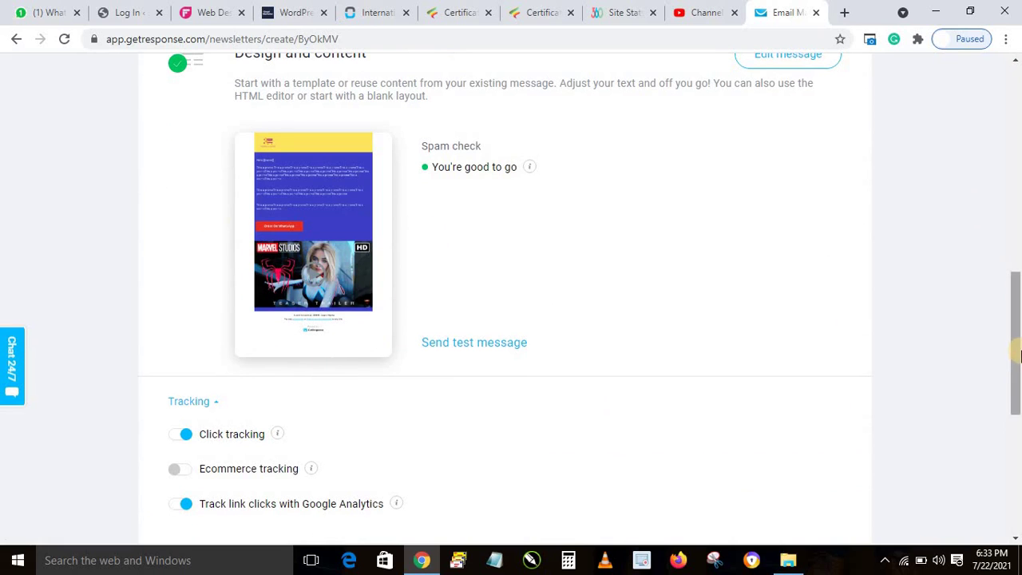
pyautogui.scroll(-1, 1017, 363)
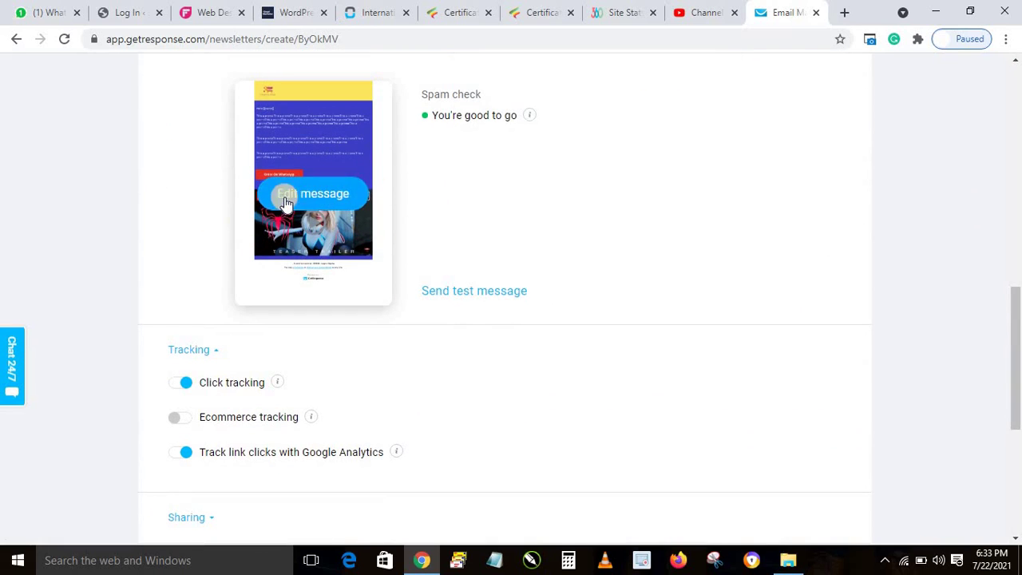
pyautogui.moveTo(1017, 307); pyautogui.dragTo(956, 201)
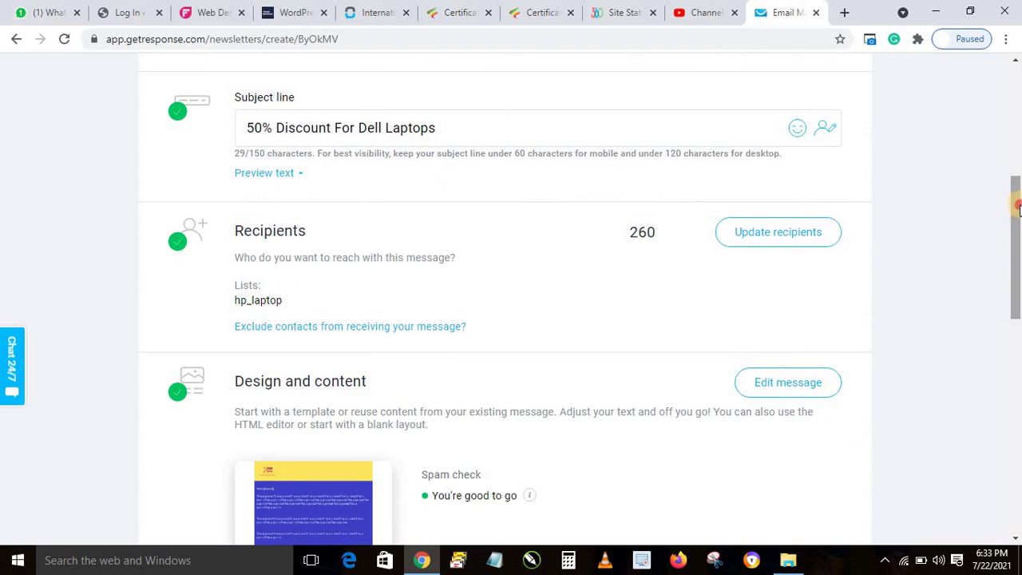
pyautogui.moveTo(1018, 208); pyautogui.dragTo(1018, 411)
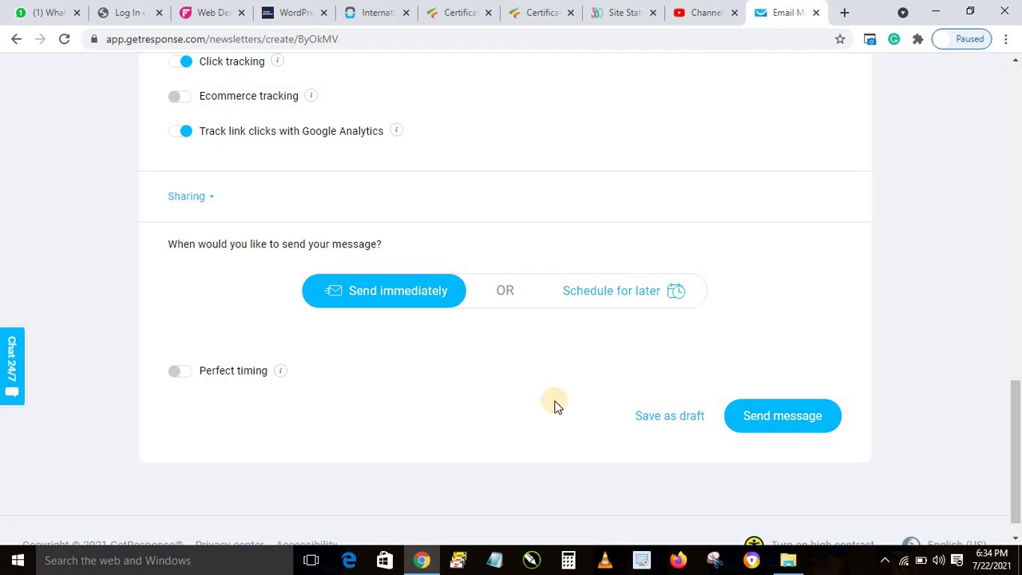
pyautogui.click(630, 416)
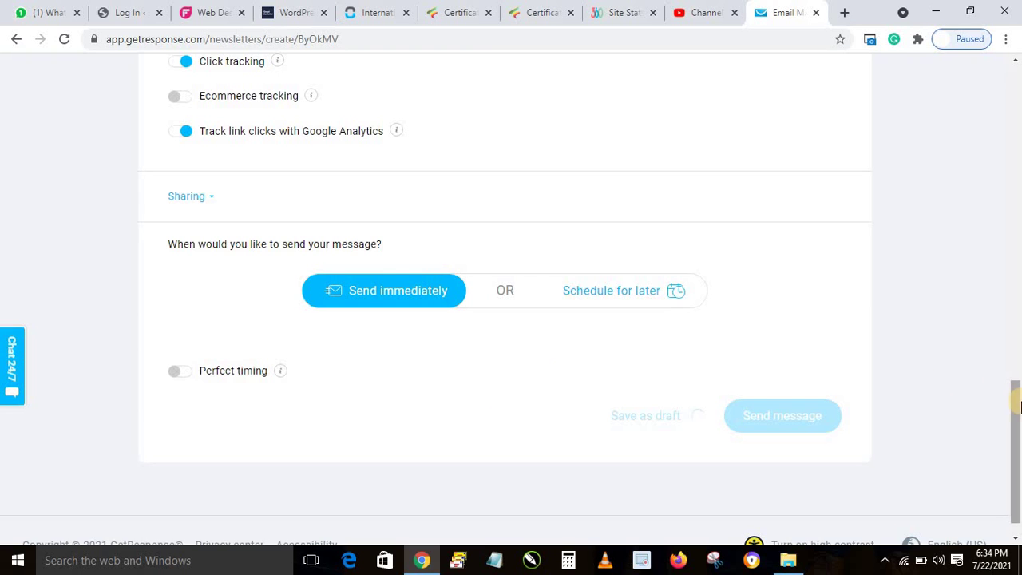
pyautogui.moveTo(1016, 403); pyautogui.dragTo(1018, 90)
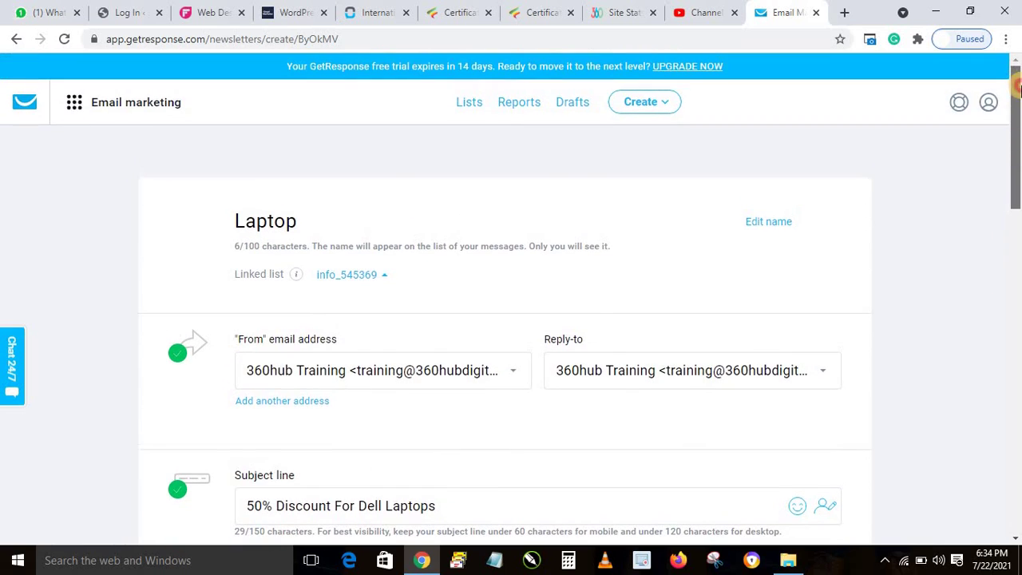